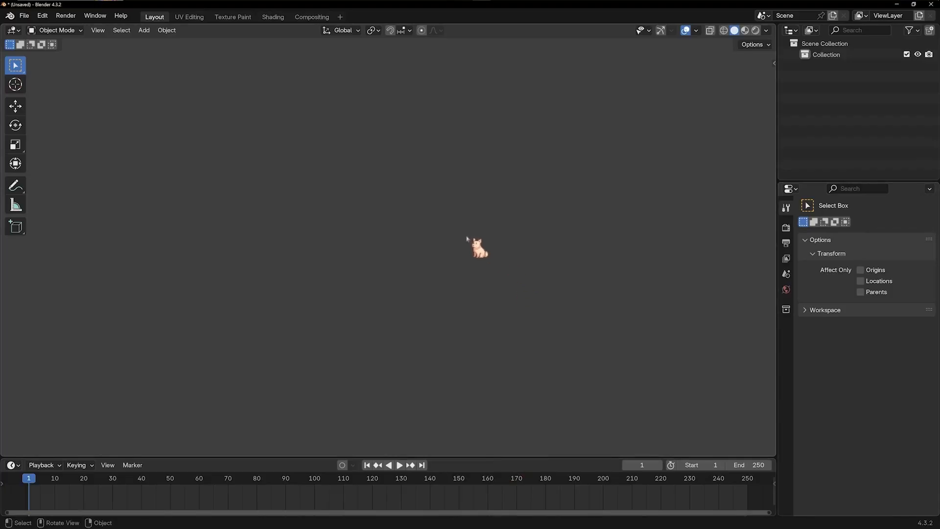
Add a monkey mesh to the empty scene and shade it smooth
{"action": "key", "text": "shift+a"}
{"action": "mouse_move", "coordinate": [418, 204]}
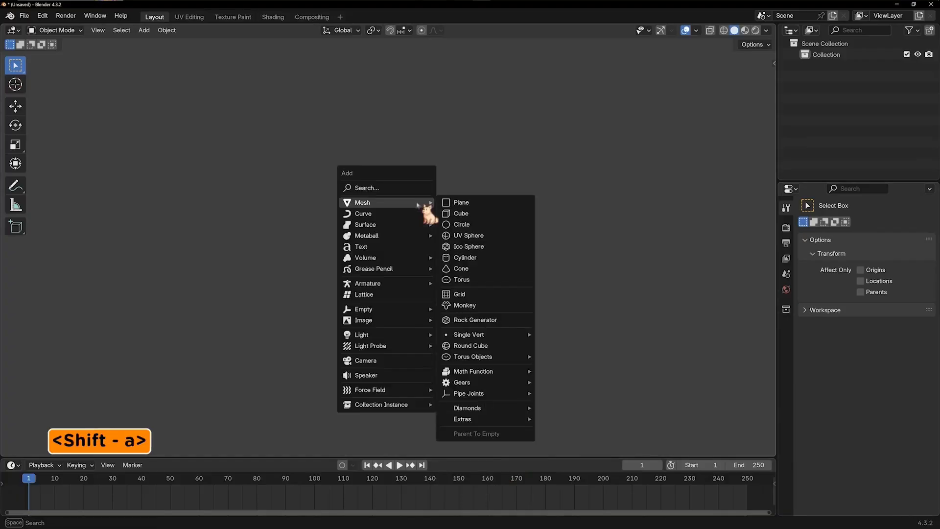
{"action": "left_click", "coordinate": [460, 304]}
{"action": "right_click", "coordinate": [449, 234]}
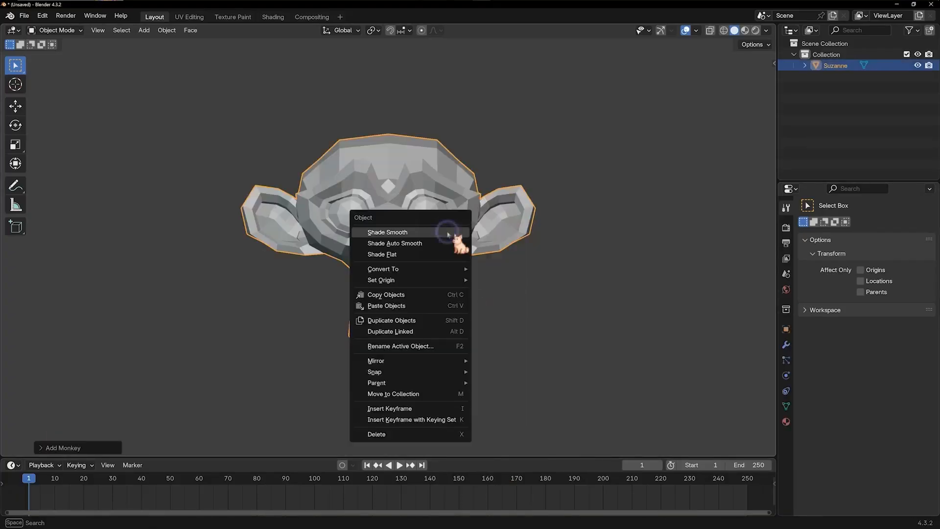
{"action": "left_click", "coordinate": [444, 234]}
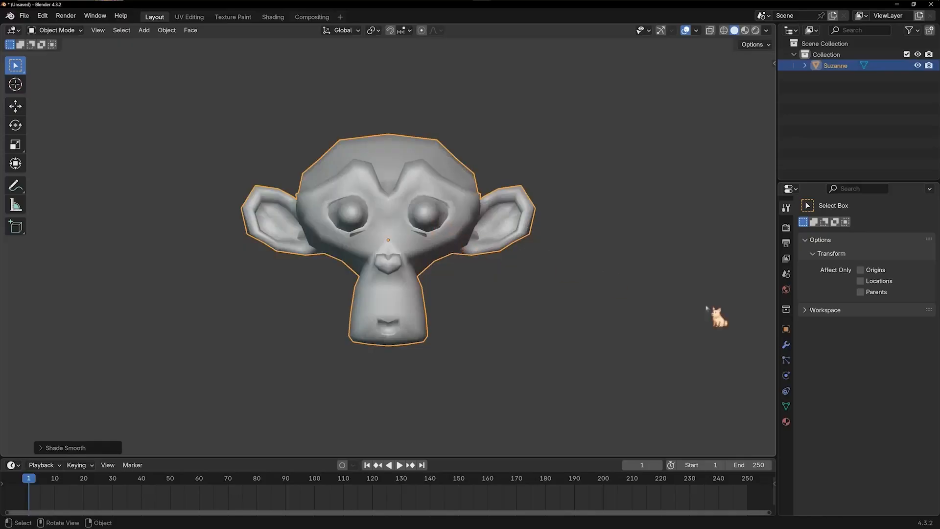
Add a Subdivision Surface modifier to the monkey and deselect the object
{"action": "left_click", "coordinate": [786, 344]}
{"action": "left_click", "coordinate": [820, 226]}
{"action": "mouse_move", "coordinate": [813, 228]}
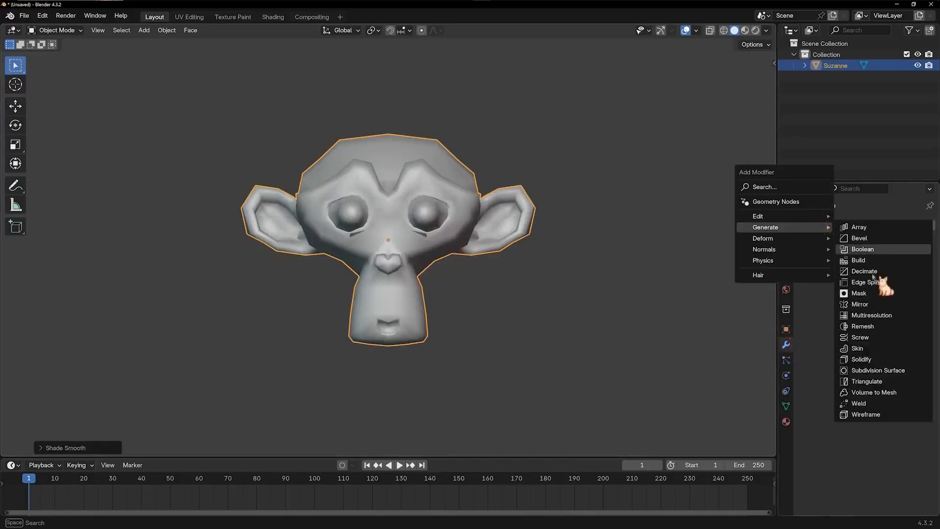
{"action": "left_click", "coordinate": [876, 370]}
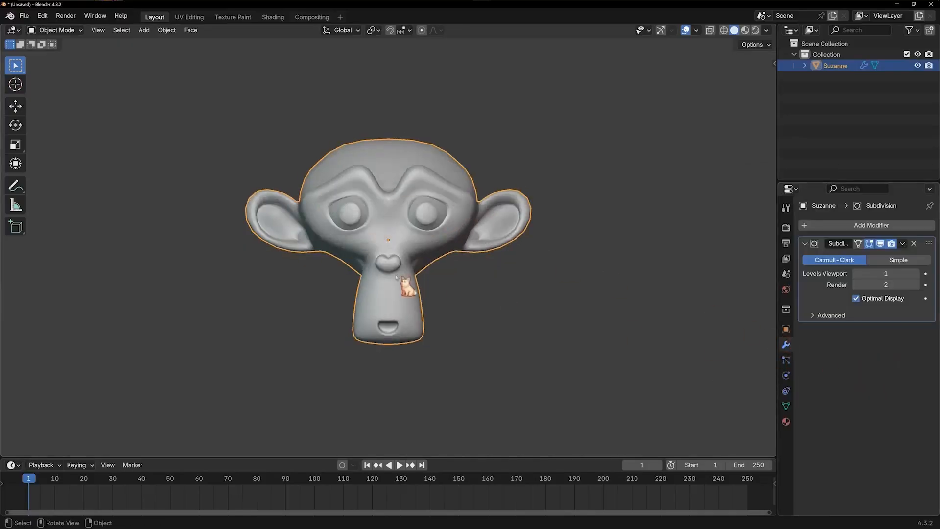
{"action": "left_click", "coordinate": [516, 288]}
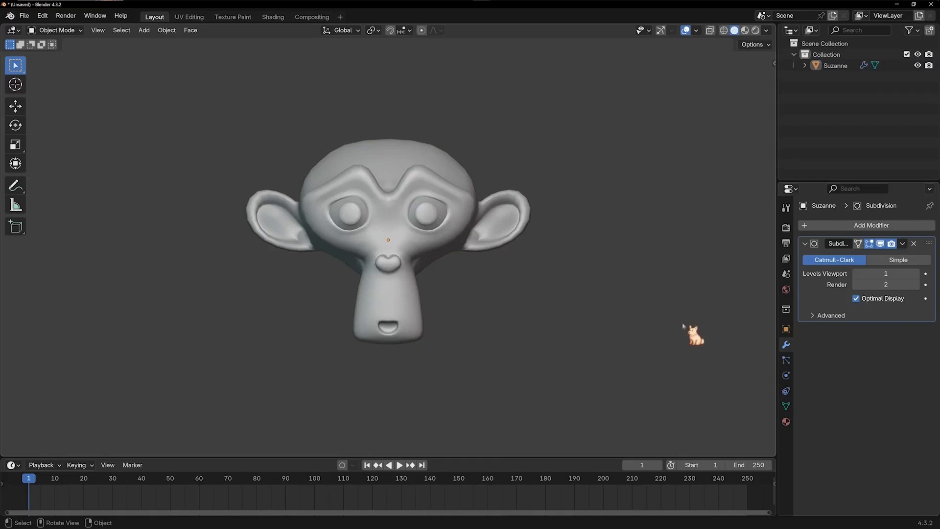
Add two shape keys to the monkey mesh: the Basis and a first deformation key
{"action": "left_click", "coordinate": [787, 408]}
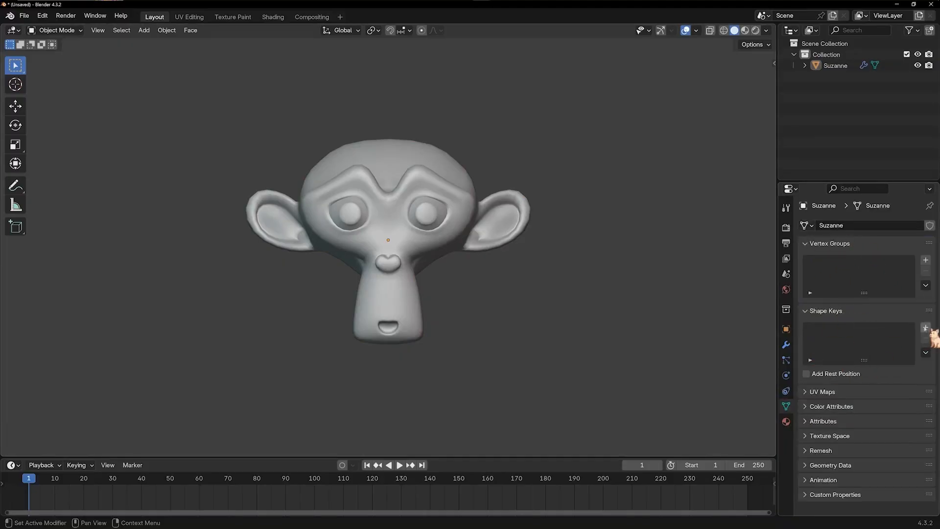
{"action": "left_click", "coordinate": [925, 328]}
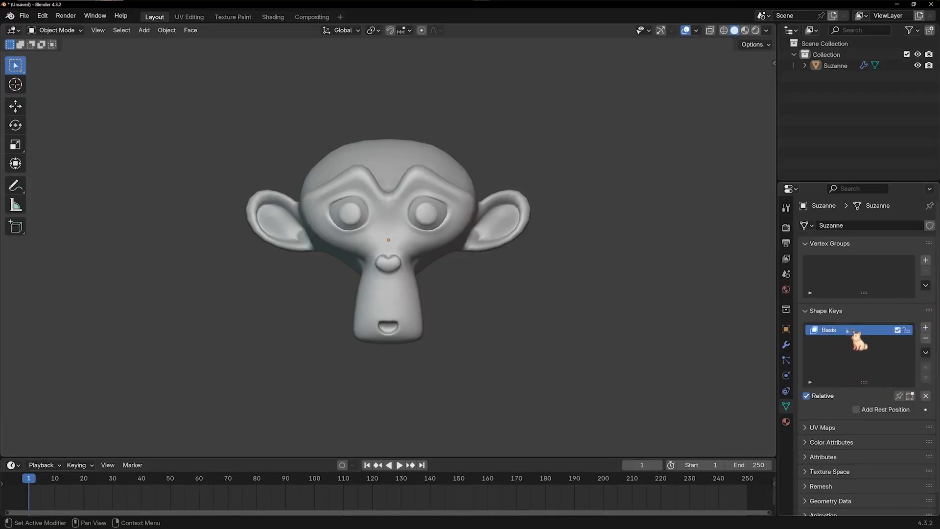
{"action": "left_click", "coordinate": [926, 327]}
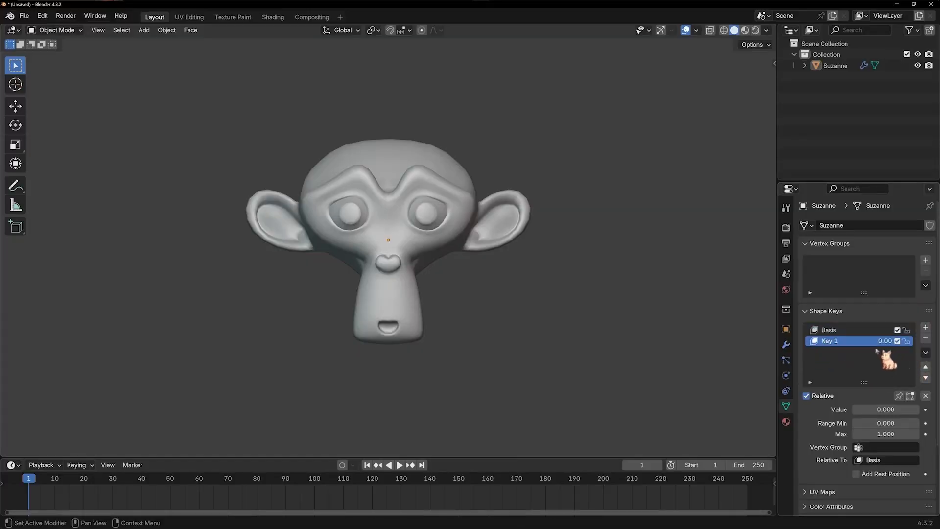
Select the monkey and set the value of its Key 1 shape key to 1.000
{"action": "left_click", "coordinate": [876, 329]}
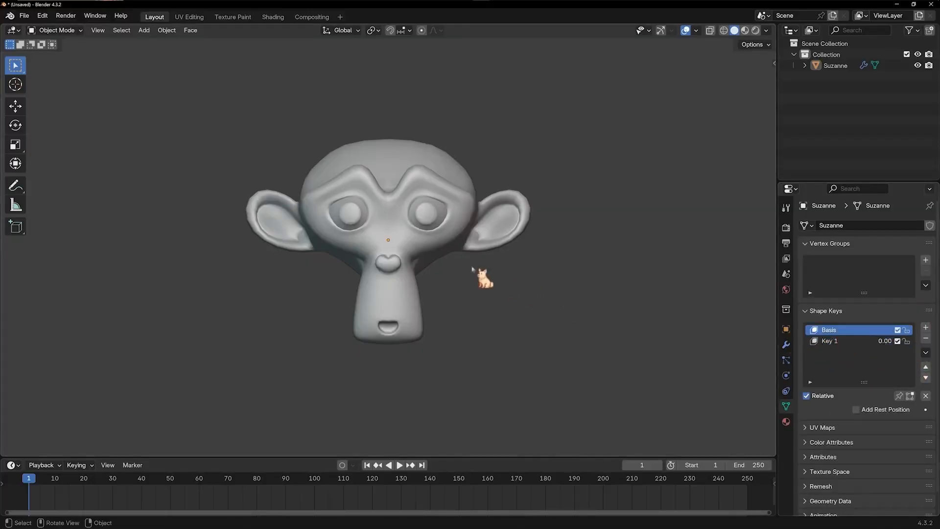
{"action": "left_click", "coordinate": [450, 227]}
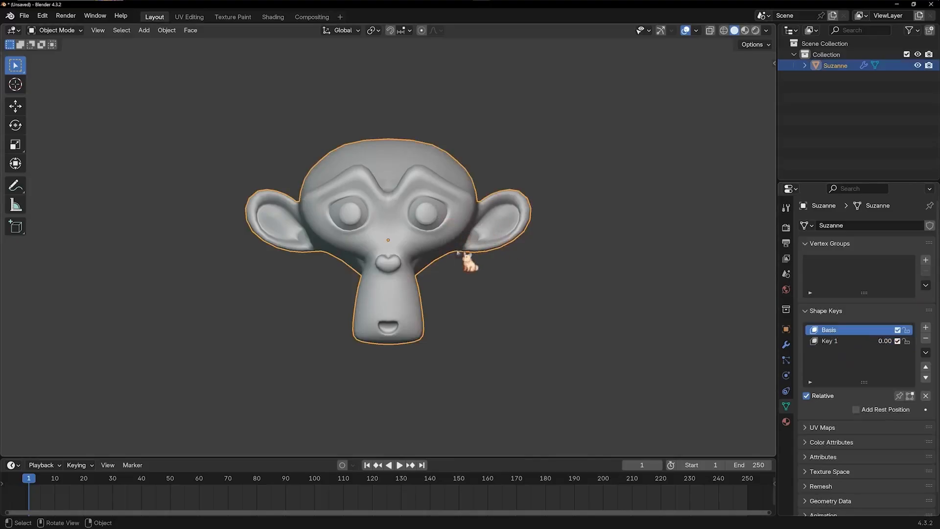
{"action": "left_click", "coordinate": [834, 342]}
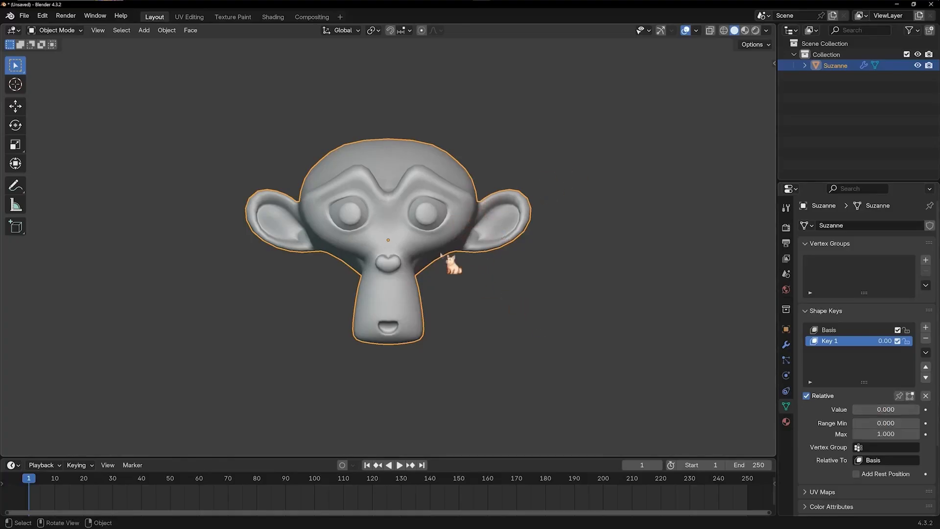
{"action": "left_click_drag", "start_coordinate": [866, 409], "coordinate": [910, 409]}
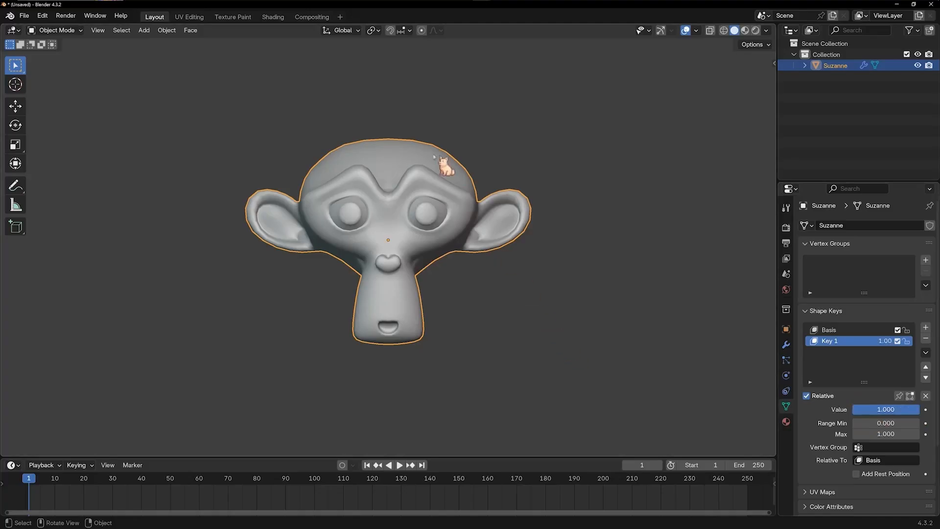
With Key 1 active, move the upper head vertices on the +X side about 0.8 m up and outward, and test the key's value
{"action": "key", "text": "Tab"}
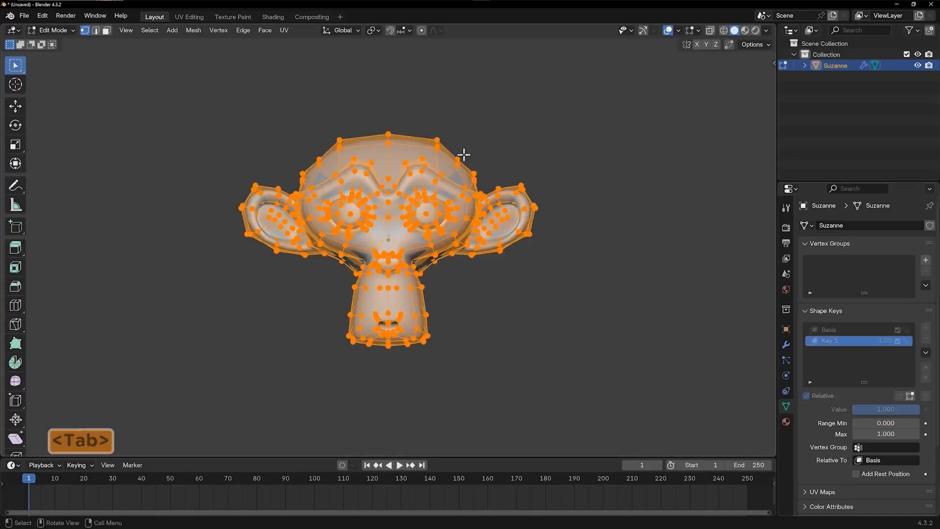
{"action": "left_click", "coordinate": [464, 154]}
{"action": "left_click_drag", "start_coordinate": [443, 125], "coordinate": [415, 156]}
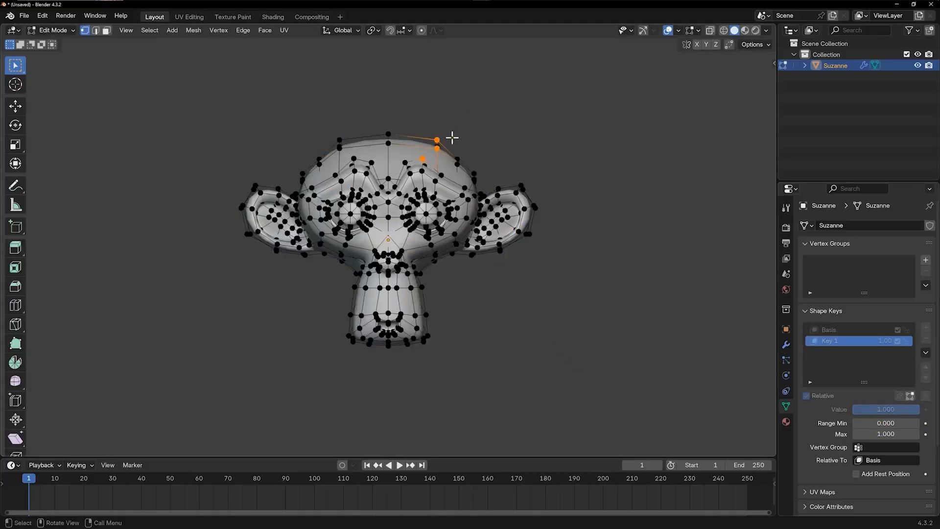
{"action": "key", "text": "g"}
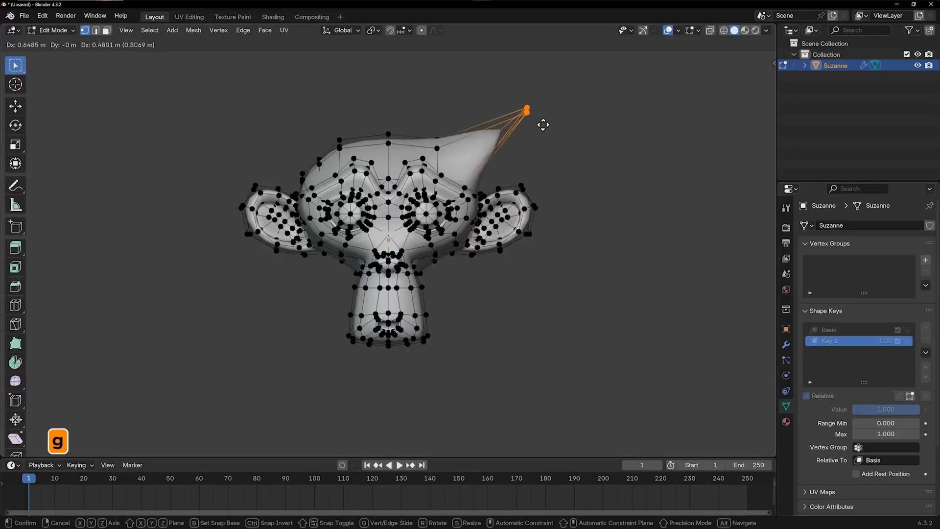
{"action": "left_click", "coordinate": [544, 122]}
{"action": "key", "text": "Tab"}
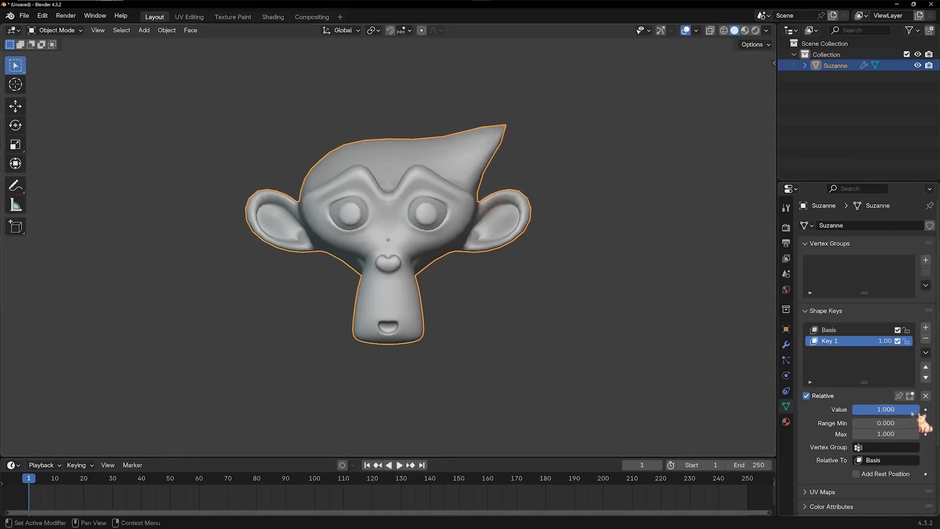
{"action": "mouse_move", "coordinate": [916, 415]}
{"action": "left_mouse_down"}
{"action": "mouse_move", "coordinate": [853, 414]}
{"action": "mouse_move", "coordinate": [922, 411]}
{"action": "left_mouse_up"}
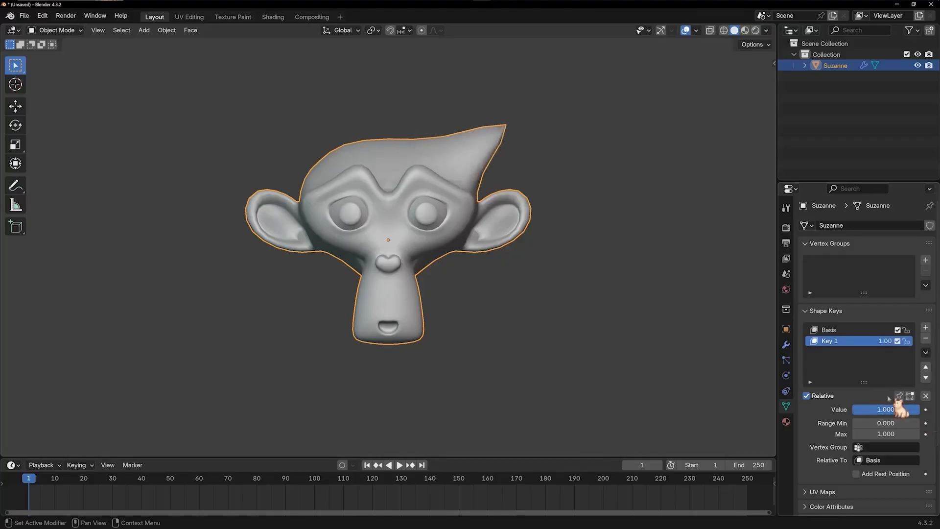
Add another shape key to the monkey, set its value to 1.000, and check its mesh in Edit Mode
{"action": "left_click", "coordinate": [925, 326]}
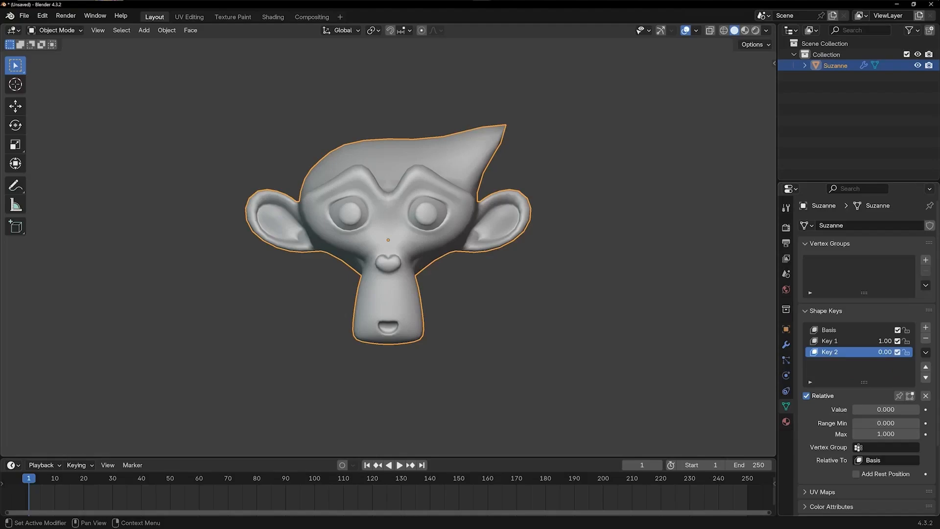
{"action": "left_click_drag", "start_coordinate": [883, 352], "coordinate": [889, 352]}
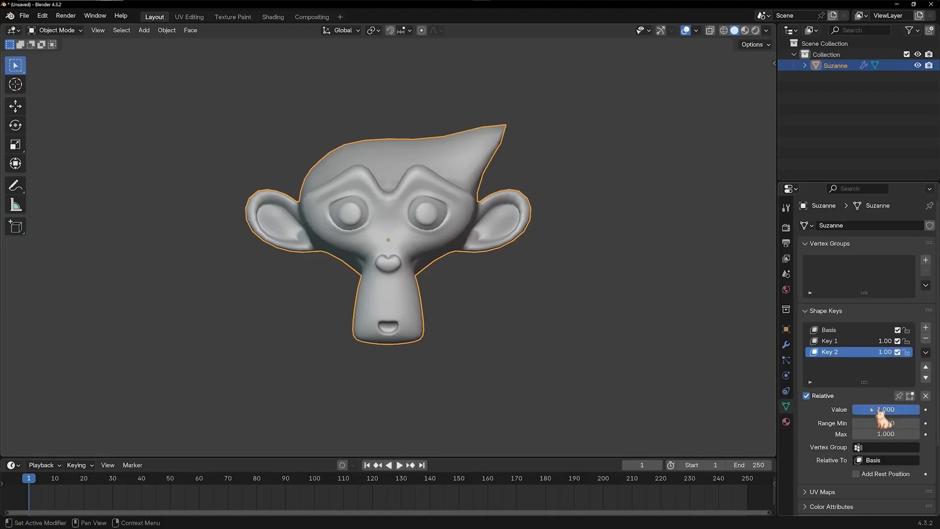
{"action": "key", "text": "Tab"}
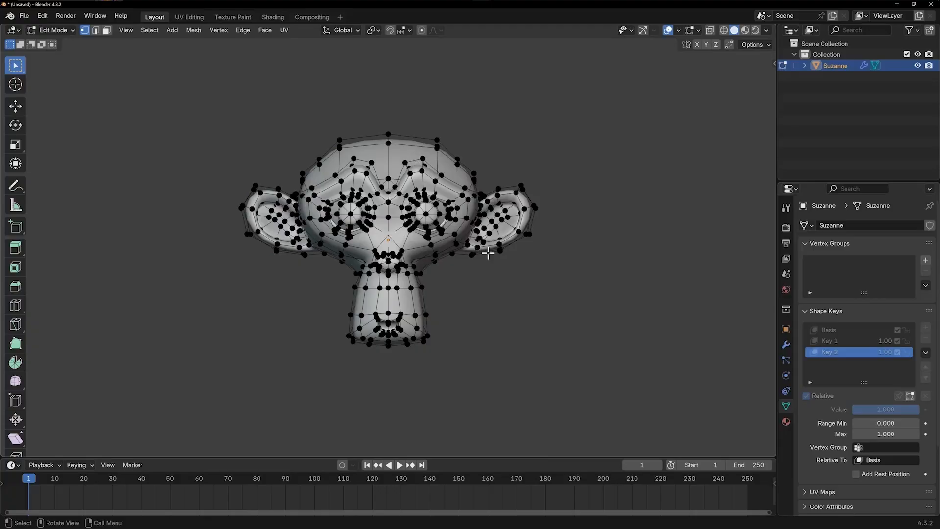
{"action": "key", "text": "Tab"}
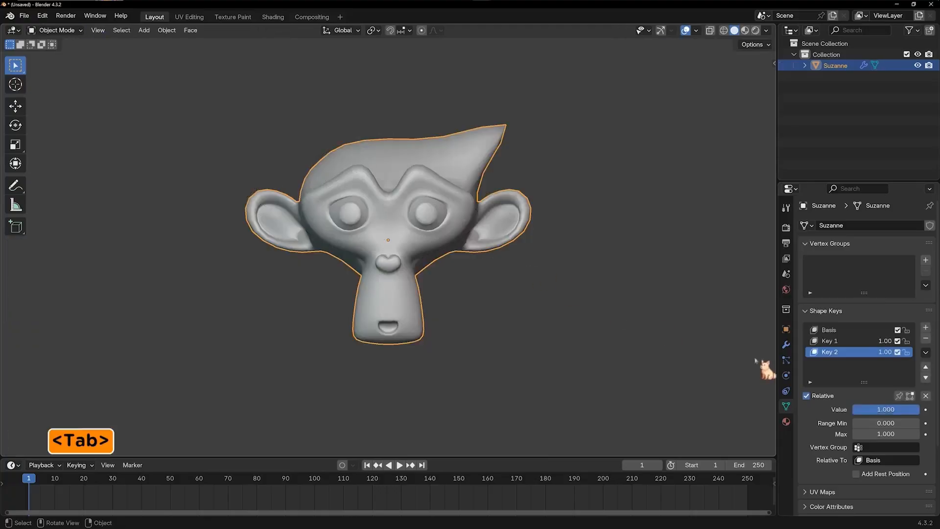
With Key 2 active, move the lower outer vertices of the -X side ear downward in Edit Mode
{"action": "left_click", "coordinate": [835, 341]}
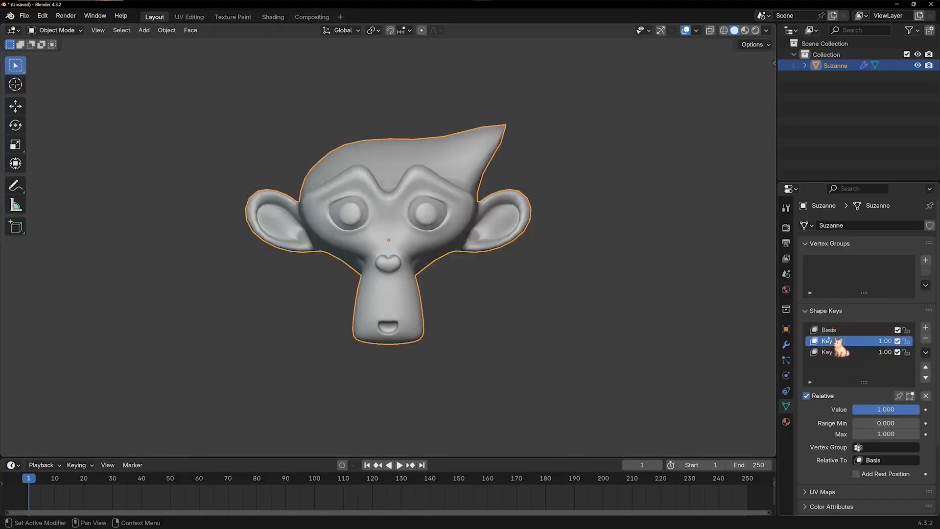
{"action": "left_click", "coordinate": [835, 351]}
{"action": "key", "text": "Tab"}
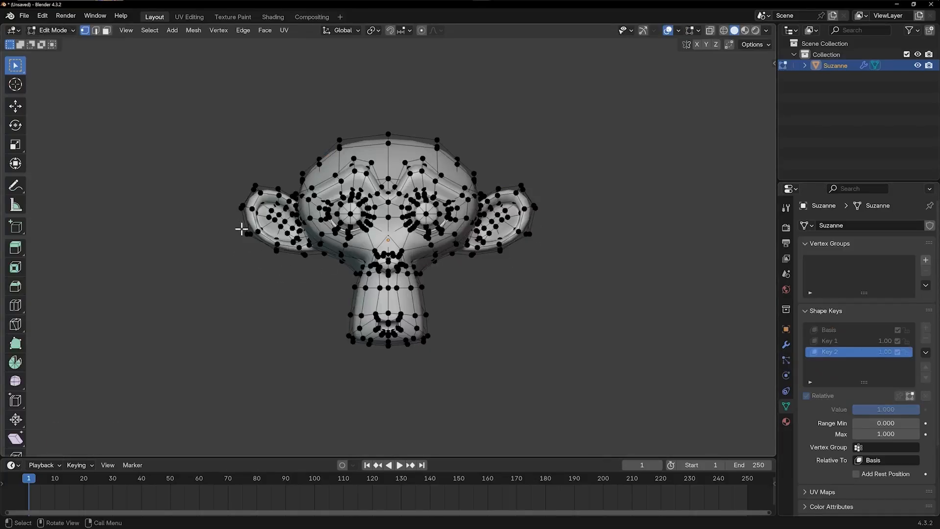
{"action": "left_click_drag", "start_coordinate": [238, 216], "coordinate": [273, 258]}
{"action": "key", "text": "g"}
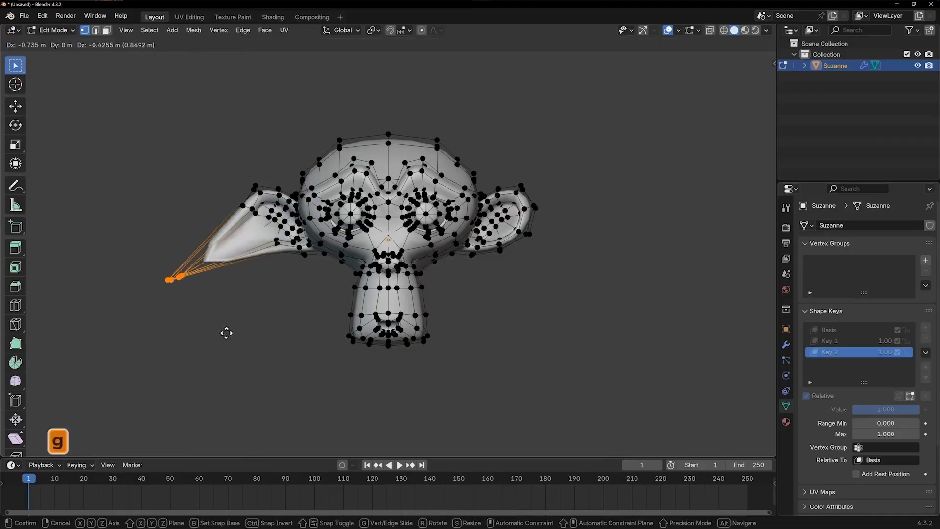
{"action": "left_click", "coordinate": [265, 385]}
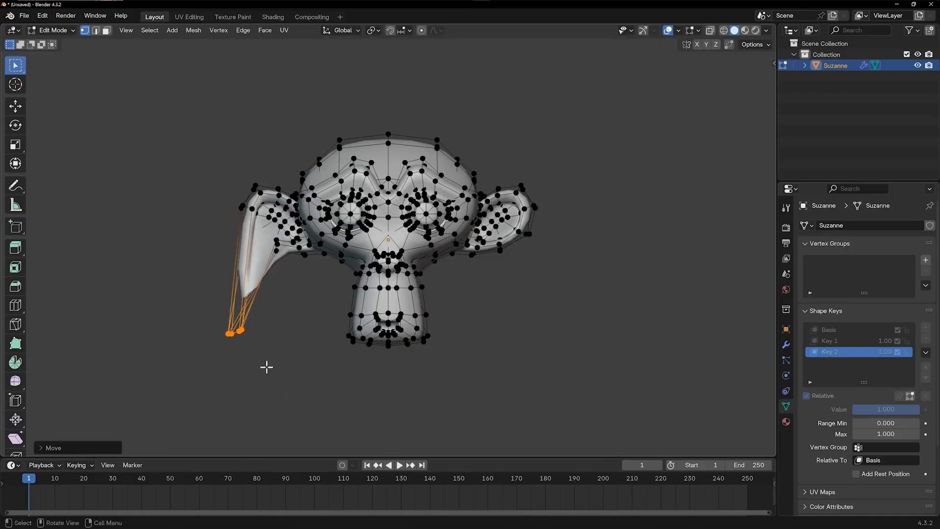
{"action": "key", "text": "Tab"}
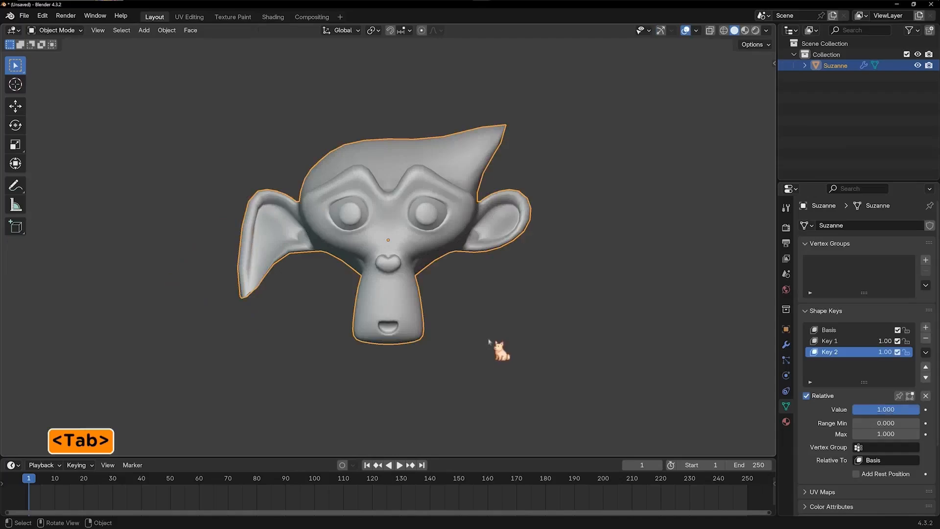
Vary the values of Key 2 and Key 1 to preview each deformation, bringing both back to 1.000
{"action": "left_click_drag", "start_coordinate": [885, 352], "coordinate": [838, 355]}
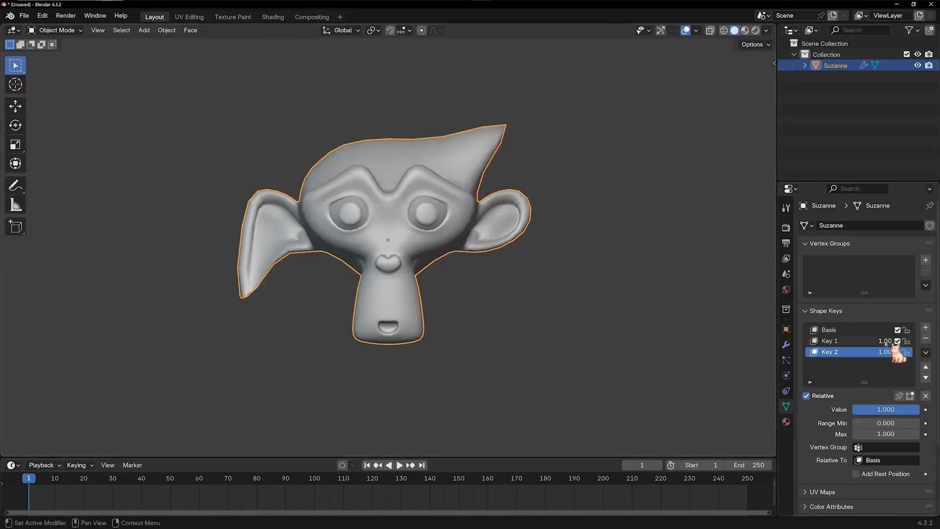
{"action": "mouse_move", "coordinate": [885, 340]}
{"action": "left_mouse_down"}
{"action": "mouse_move", "coordinate": [857, 341]}
{"action": "mouse_move", "coordinate": [885, 340]}
{"action": "mouse_move", "coordinate": [857, 341]}
{"action": "mouse_move", "coordinate": [885, 340]}
{"action": "mouse_move", "coordinate": [856, 351]}
{"action": "mouse_move", "coordinate": [885, 351]}
{"action": "mouse_move", "coordinate": [857, 351]}
{"action": "mouse_move", "coordinate": [885, 352]}
{"action": "mouse_move", "coordinate": [856, 340]}
{"action": "mouse_move", "coordinate": [885, 341]}
{"action": "mouse_move", "coordinate": [857, 341]}
{"action": "mouse_move", "coordinate": [885, 341]}
{"action": "mouse_move", "coordinate": [871, 352]}
{"action": "left_mouse_up"}
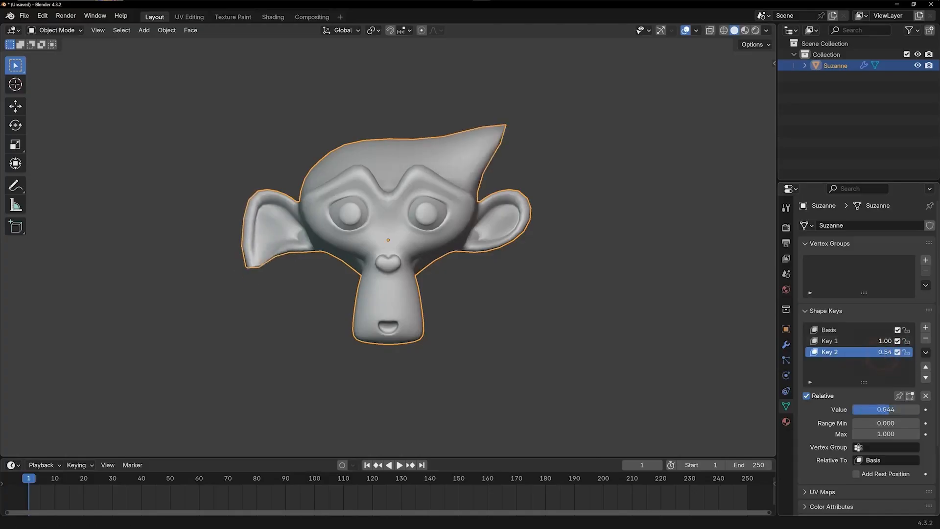
{"action": "left_click_drag", "start_coordinate": [895, 409], "coordinate": [919, 409]}
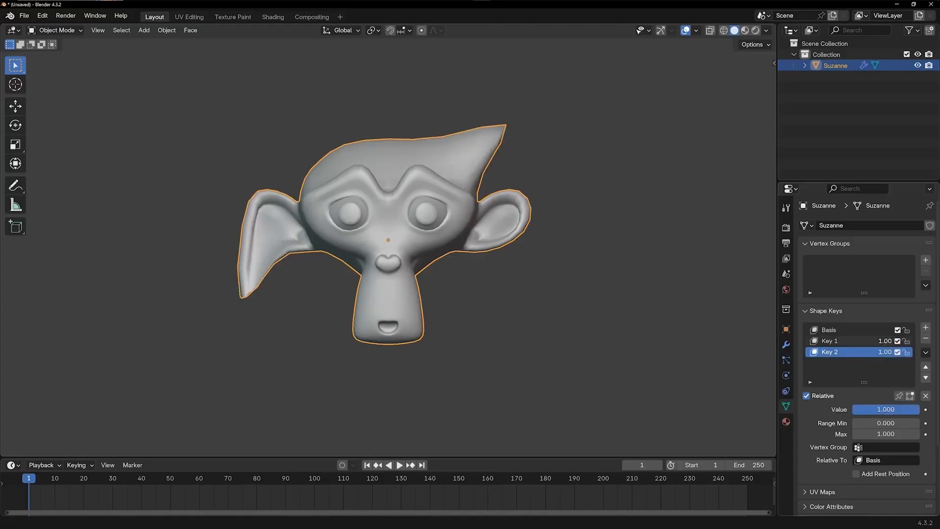
{"action": "mouse_move", "coordinate": [885, 340]}
{"action": "left_mouse_down"}
{"action": "mouse_move", "coordinate": [856, 340]}
{"action": "mouse_move", "coordinate": [887, 341]}
{"action": "left_mouse_up"}
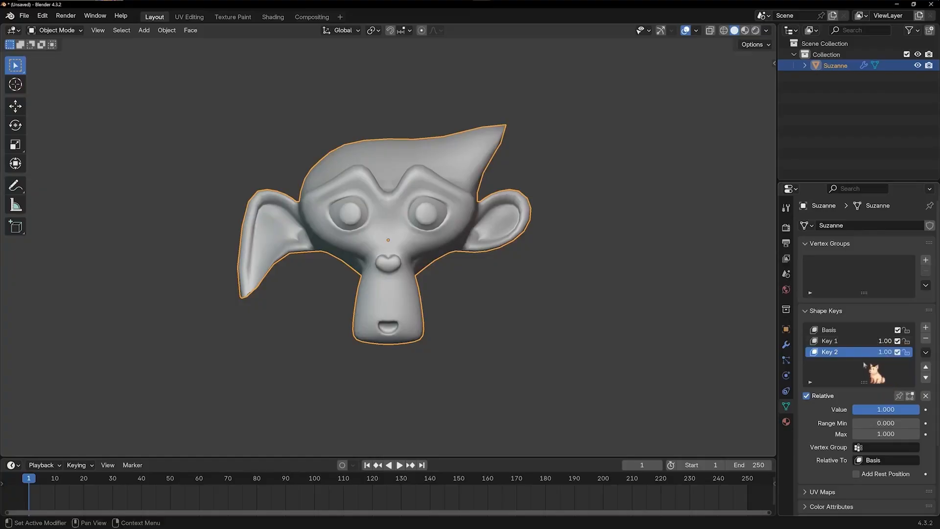
Inspect the Key 1 mesh in Edit Mode and vary its value in Object Mode to preview its deformation
{"action": "left_click", "coordinate": [832, 342]}
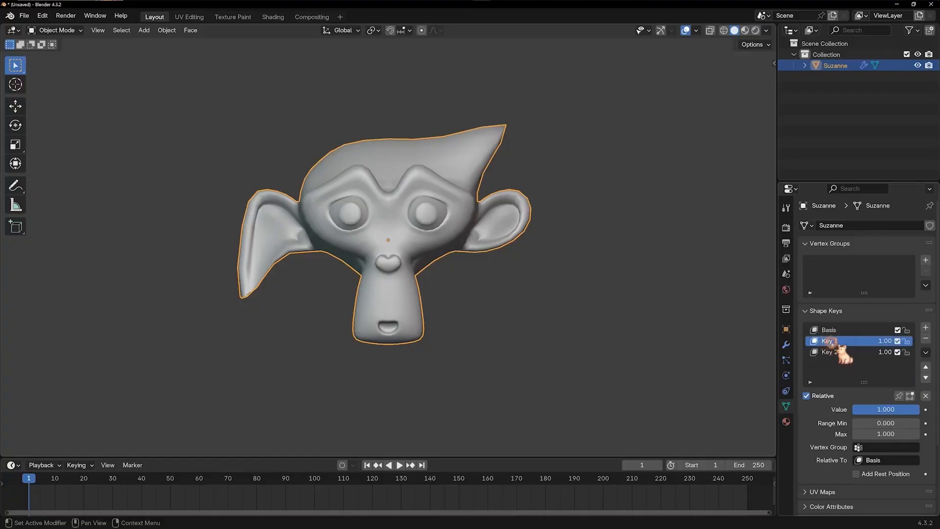
{"action": "key", "text": "Tab"}
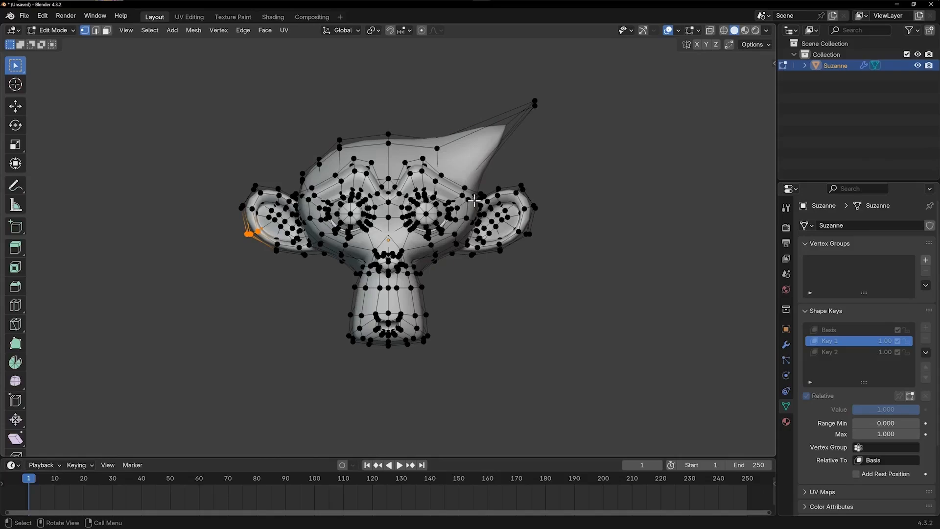
{"action": "key", "text": "Tab"}
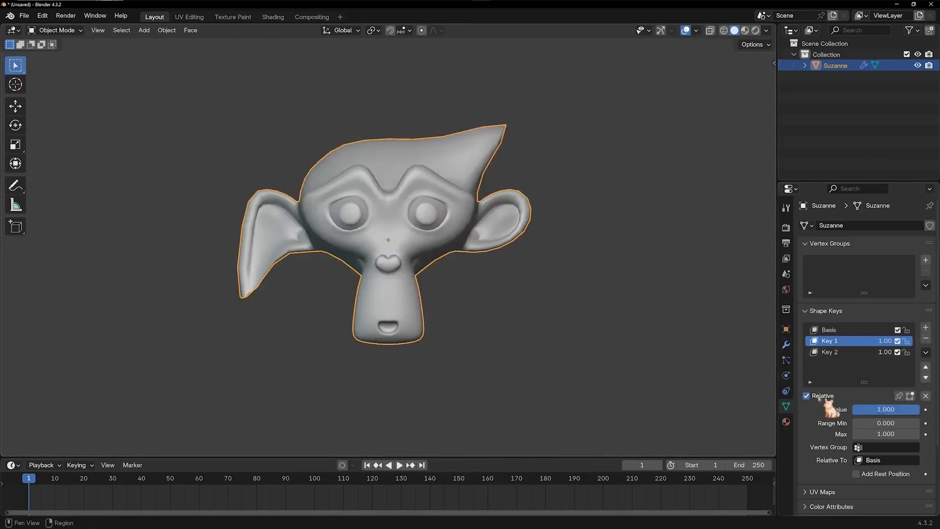
{"action": "mouse_move", "coordinate": [889, 341]}
{"action": "left_mouse_down"}
{"action": "mouse_move", "coordinate": [832, 341]}
{"action": "mouse_move", "coordinate": [882, 341]}
{"action": "left_mouse_up"}
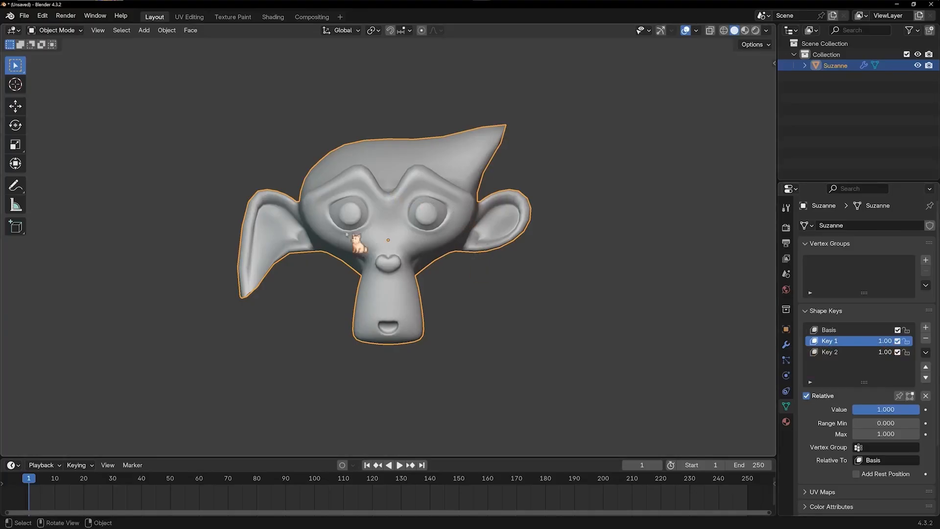
On the Basis shape, move the monkey's lower muzzle vertices slightly down along Z and scale them up in Edit Mode
{"action": "left_click", "coordinate": [831, 331]}
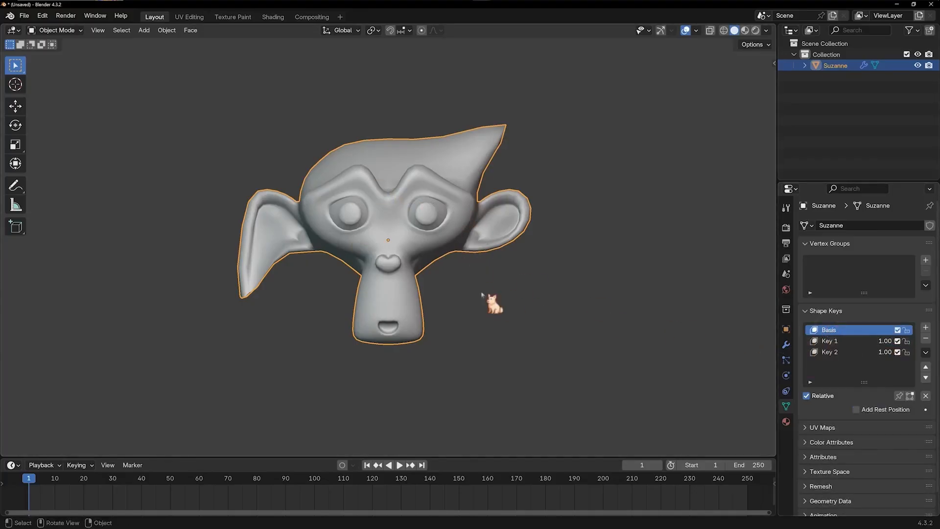
{"action": "key", "text": "Tab"}
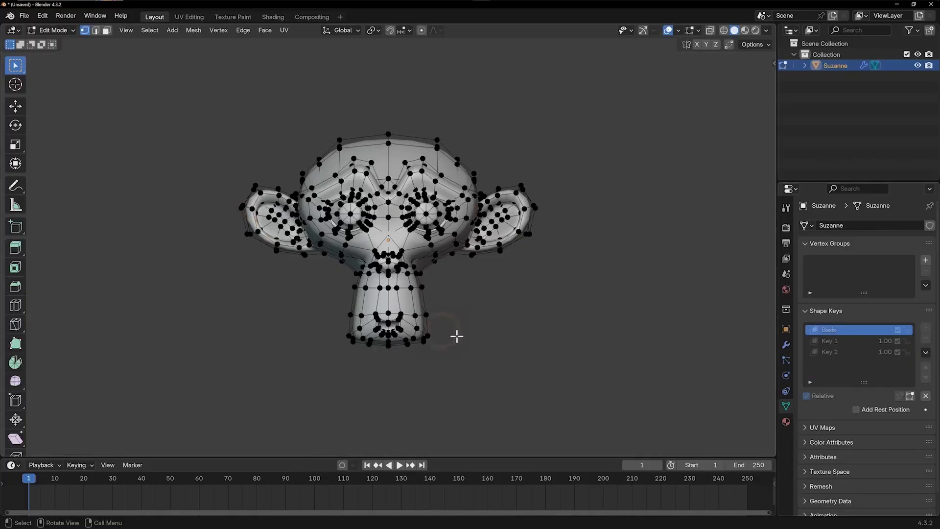
{"action": "key", "text": "z"}
{"action": "left_click_drag", "start_coordinate": [451, 299], "coordinate": [323, 310]}
{"action": "left_click_drag", "start_coordinate": [465, 310], "coordinate": [299, 363]}
{"action": "key", "text": "g"}
{"action": "key", "text": "z"}
{"action": "left_click", "coordinate": [472, 357]}
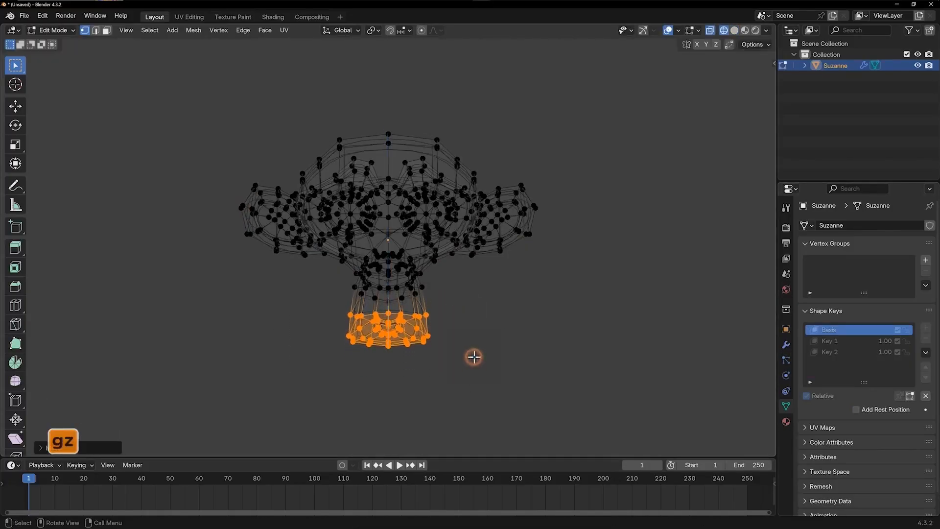
{"action": "key", "text": "s"}
{"action": "left_click", "coordinate": [513, 363]}
{"action": "key", "text": "Tab"}
{"action": "key", "text": "z"}
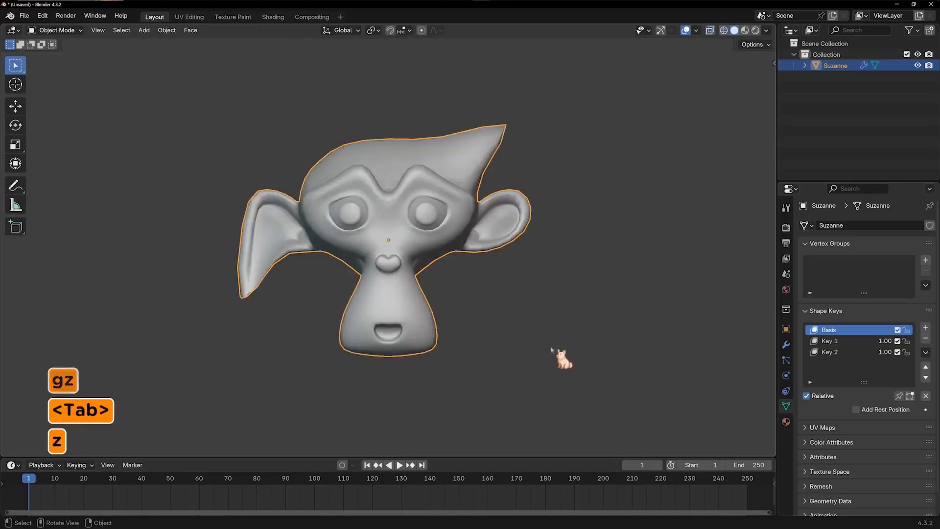
Set Key 2 to 0.00 and vary Key 1 down to 0.00 and back to 1.00 to preview it on the edited Basis
{"action": "mouse_move", "coordinate": [887, 342]}
{"action": "left_mouse_down"}
{"action": "mouse_move", "coordinate": [861, 342]}
{"action": "mouse_move", "coordinate": [881, 342]}
{"action": "mouse_move", "coordinate": [856, 352]}
{"action": "mouse_move", "coordinate": [905, 341]}
{"action": "left_mouse_up"}
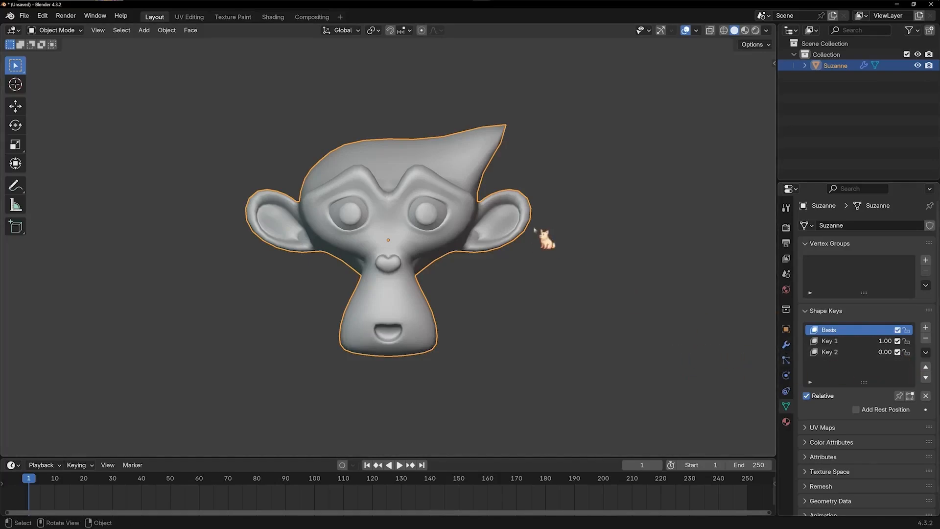
{"action": "left_click", "coordinate": [575, 228]}
{"action": "left_click", "coordinate": [495, 143]}
{"action": "left_click_drag", "start_coordinate": [881, 341], "coordinate": [861, 341]}
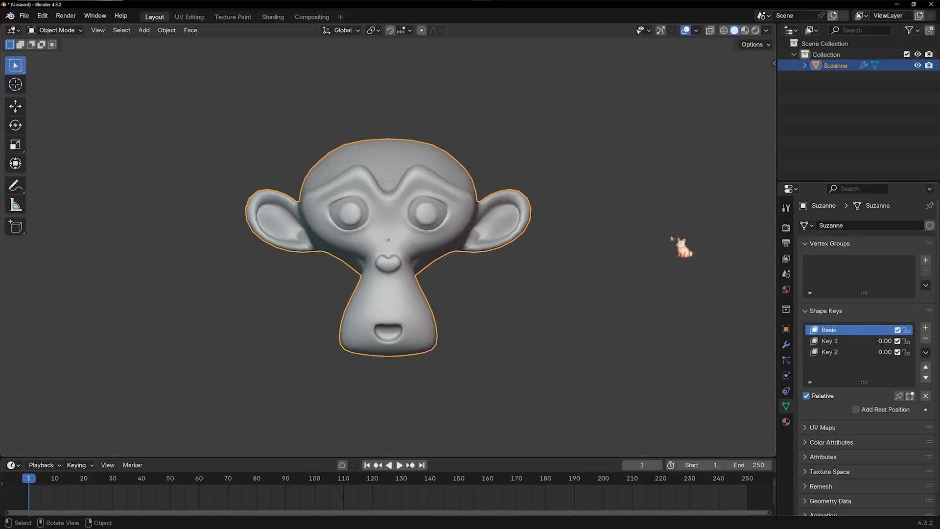
{"action": "left_click_drag", "start_coordinate": [884, 341], "coordinate": [903, 343]}
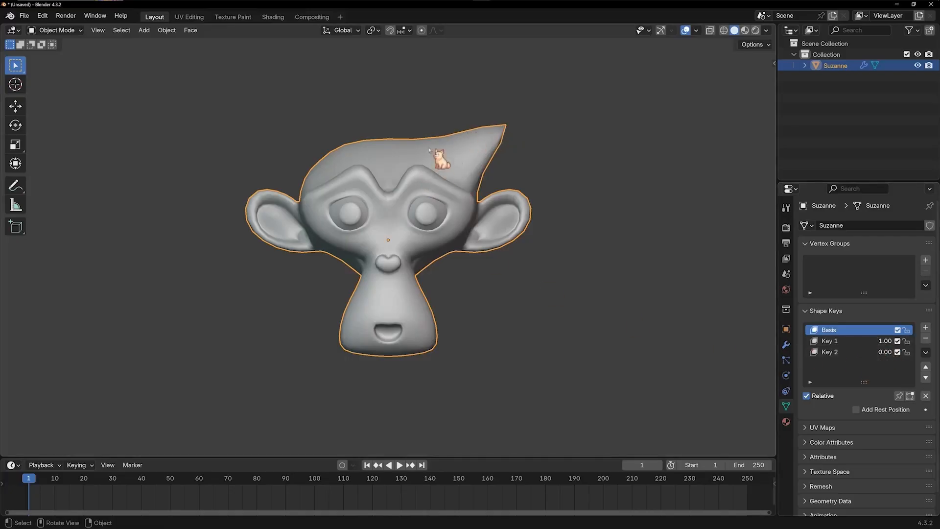
Deselect the monkey and create a new shape key from the current mix of Key 1 and Key 2
{"action": "left_click", "coordinate": [532, 156]}
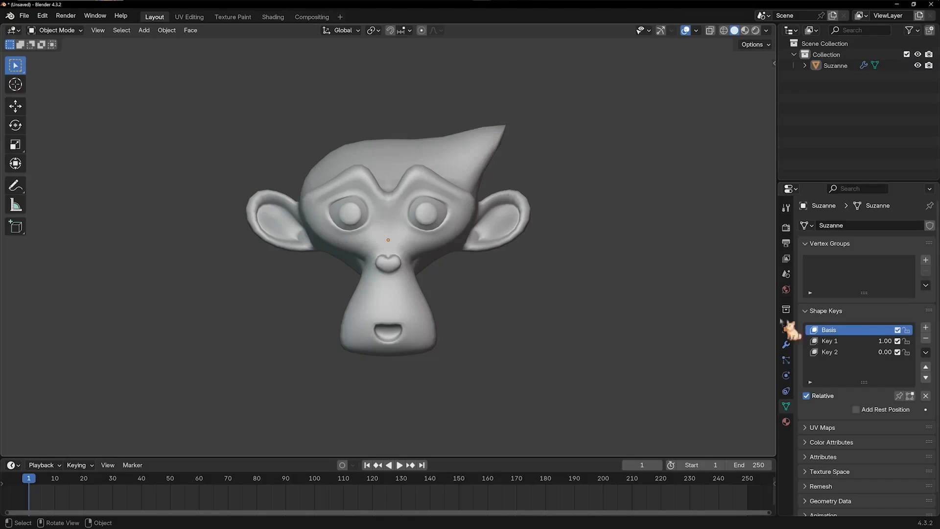
{"action": "left_click", "coordinate": [925, 352]}
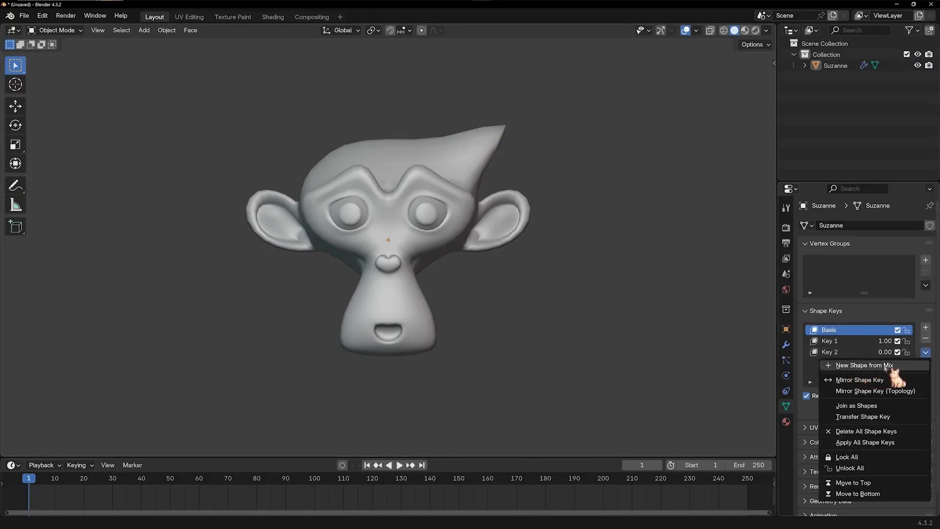
{"action": "left_click", "coordinate": [864, 366]}
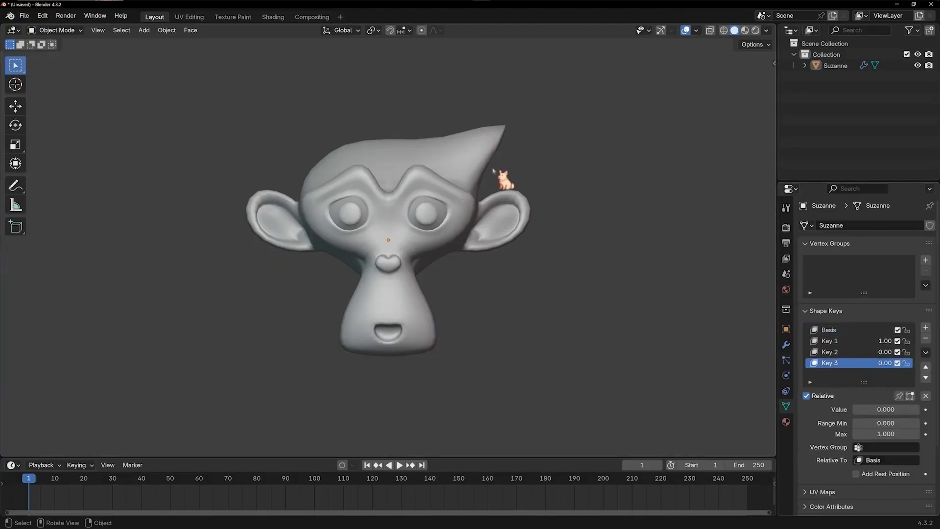
Set Key 1 to 0.00 and vary Key 3 up to 1.000 and back to 0.000 to preview its deformation
{"action": "left_click_drag", "start_coordinate": [886, 341], "coordinate": [862, 343]}
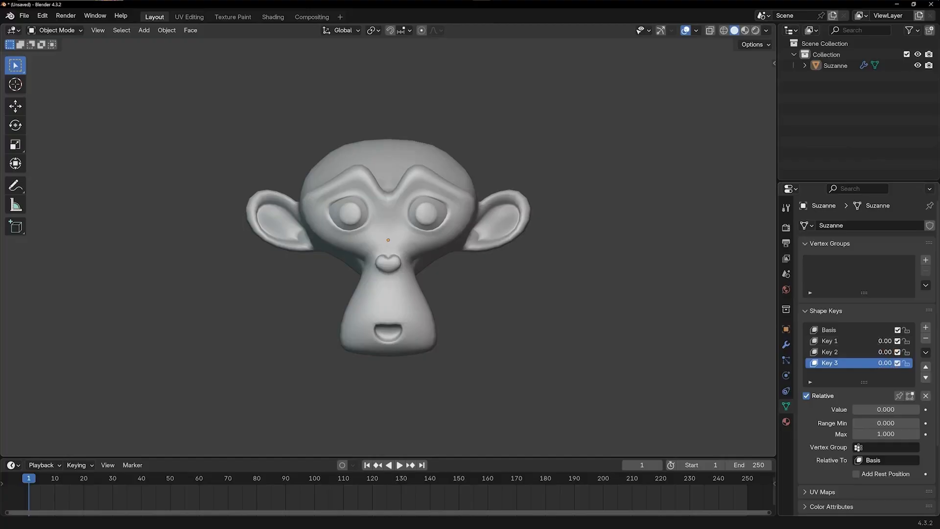
{"action": "left_click_drag", "start_coordinate": [862, 410], "coordinate": [919, 409]}
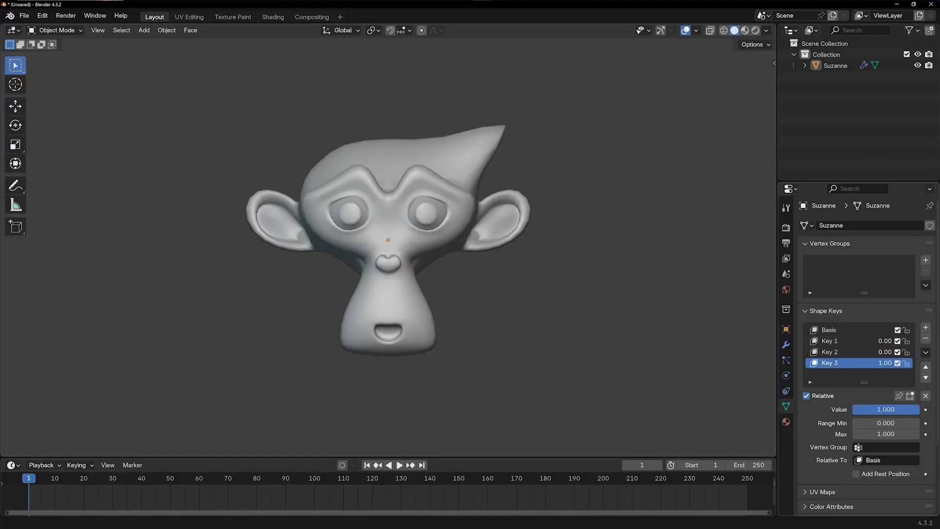
{"action": "left_click_drag", "start_coordinate": [918, 409], "coordinate": [853, 409]}
Set Key 1 and Key 2 to 1.00 and create another shape key from their mix
{"action": "mouse_move", "coordinate": [885, 340]}
{"action": "left_mouse_down"}
{"action": "mouse_move", "coordinate": [903, 342]}
{"action": "mouse_move", "coordinate": [899, 352]}
{"action": "left_mouse_up"}
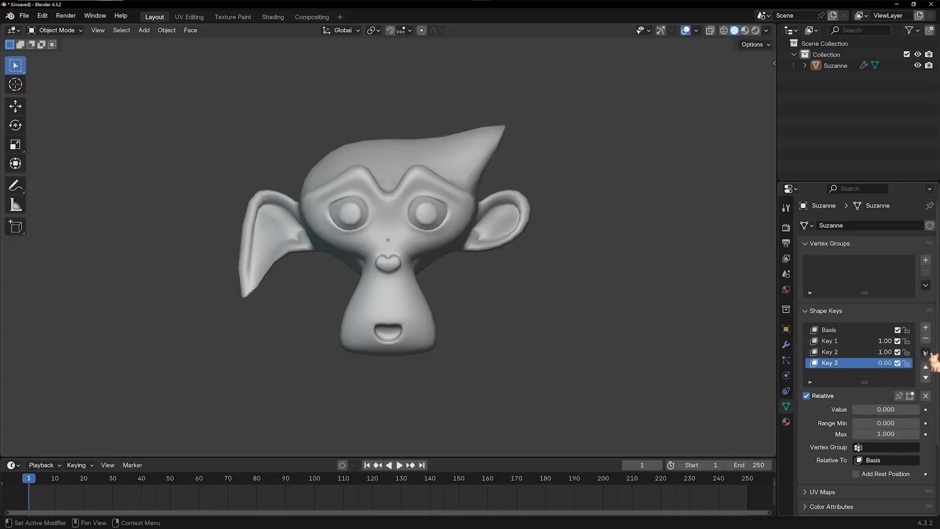
{"action": "left_click", "coordinate": [925, 352]}
{"action": "left_click", "coordinate": [881, 365]}
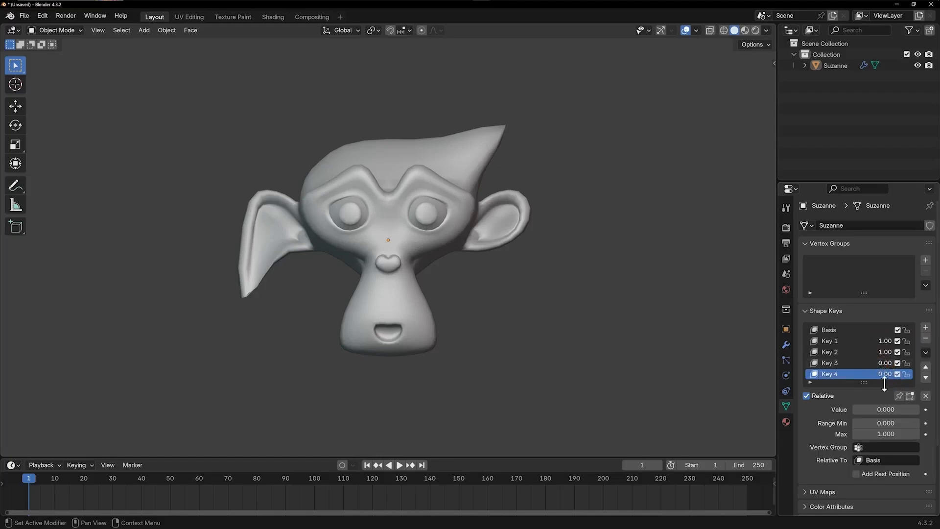
Reset Key 1 and Key 2 to 0.00, preview Key 4, and delete Key 4 from the shape keys
{"action": "key", "text": "BackSpace"}
{"action": "key", "text": "BackSpace"}
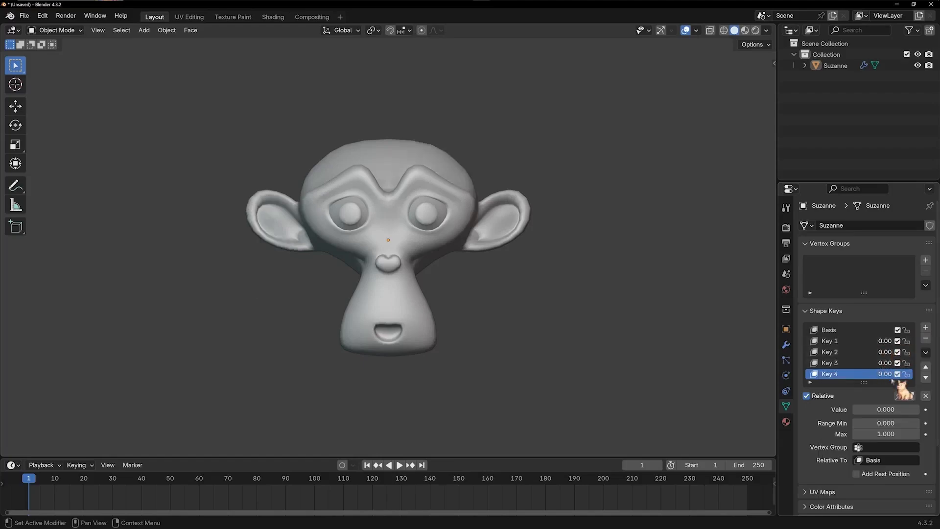
{"action": "left_click_drag", "start_coordinate": [884, 374], "coordinate": [915, 341]}
{"action": "left_click", "coordinate": [925, 338]}
{"action": "left_click_drag", "start_coordinate": [915, 341], "coordinate": [885, 341]}
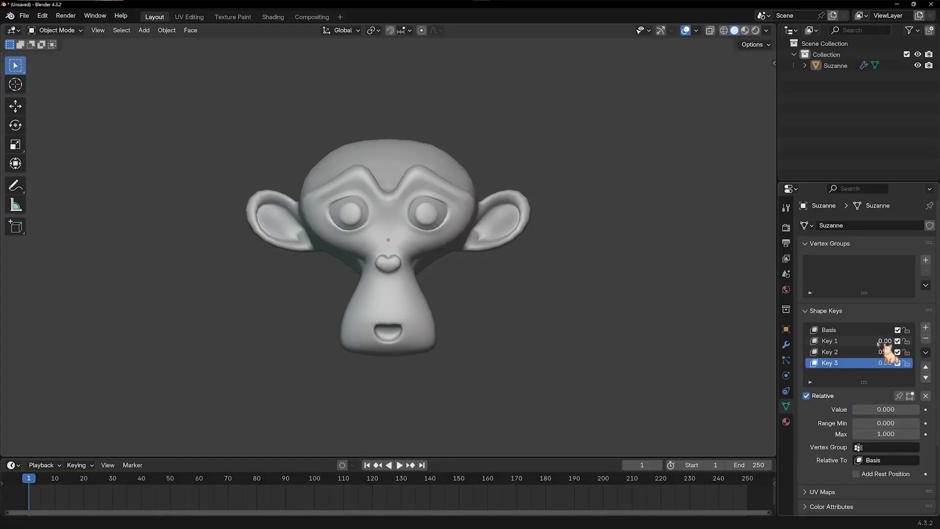
Set Key 3's value to 1.000 and mirror it with Mirror Shape Key (Topology)
{"action": "left_click_drag", "start_coordinate": [877, 409], "coordinate": [916, 409]}
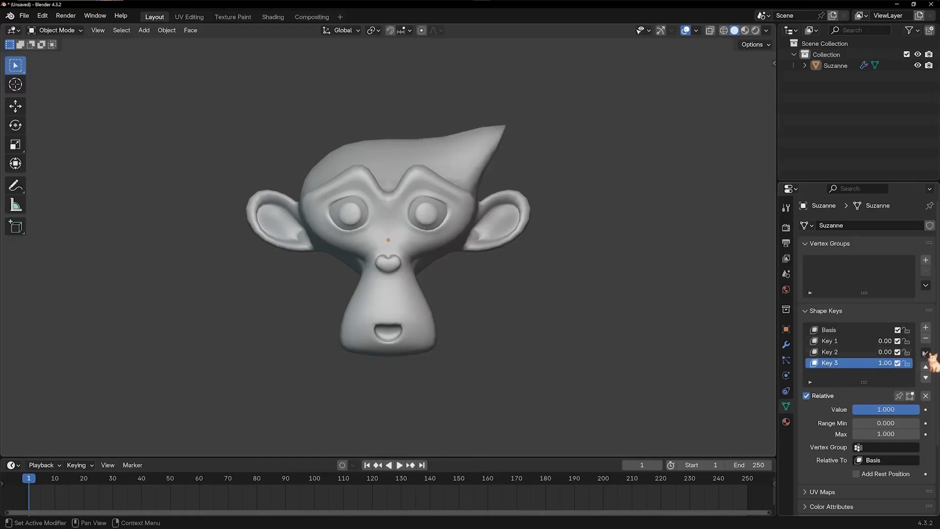
{"action": "left_click", "coordinate": [925, 352]}
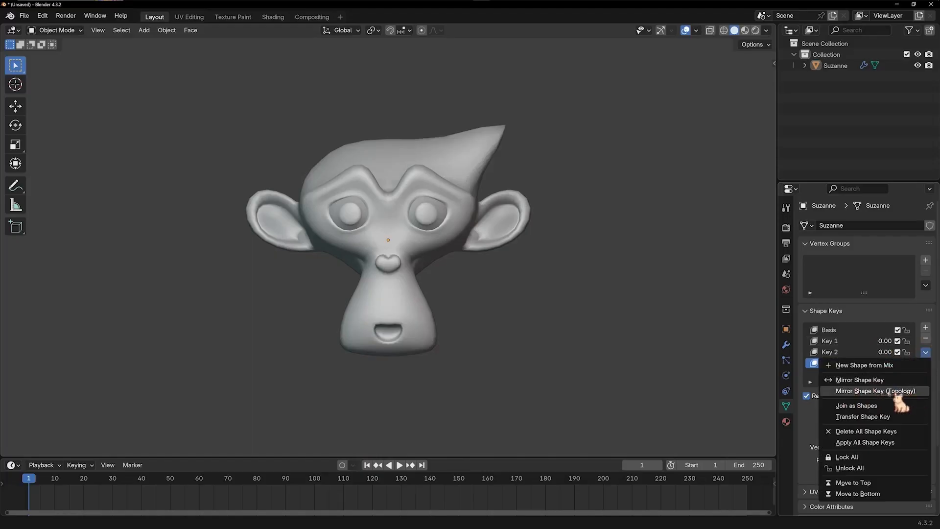
{"action": "left_click", "coordinate": [866, 391]}
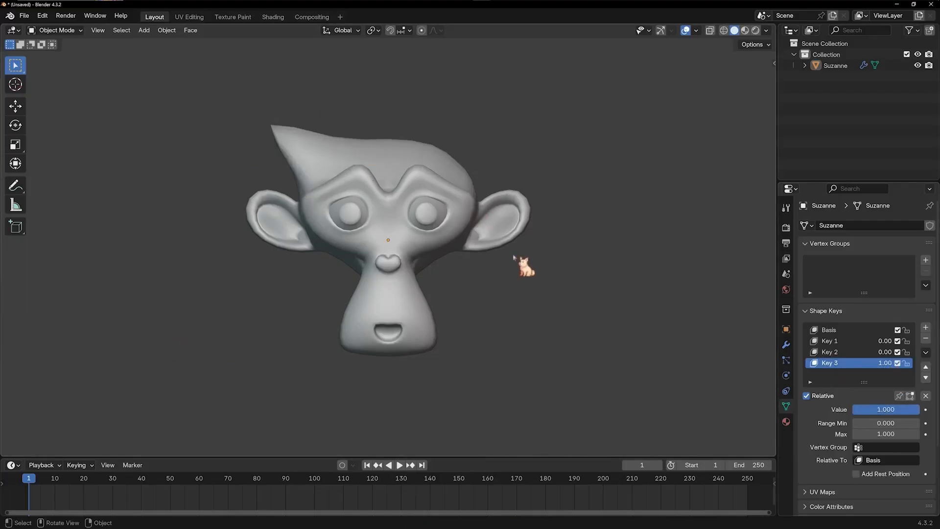
Set Key 1's value to 1.00 and switch Key 1 and Key 3 off and on to compare the two deformations
{"action": "left_click_drag", "start_coordinate": [885, 341], "coordinate": [920, 363]}
{"action": "left_click", "coordinate": [898, 341]}
{"action": "left_click", "coordinate": [897, 341]}
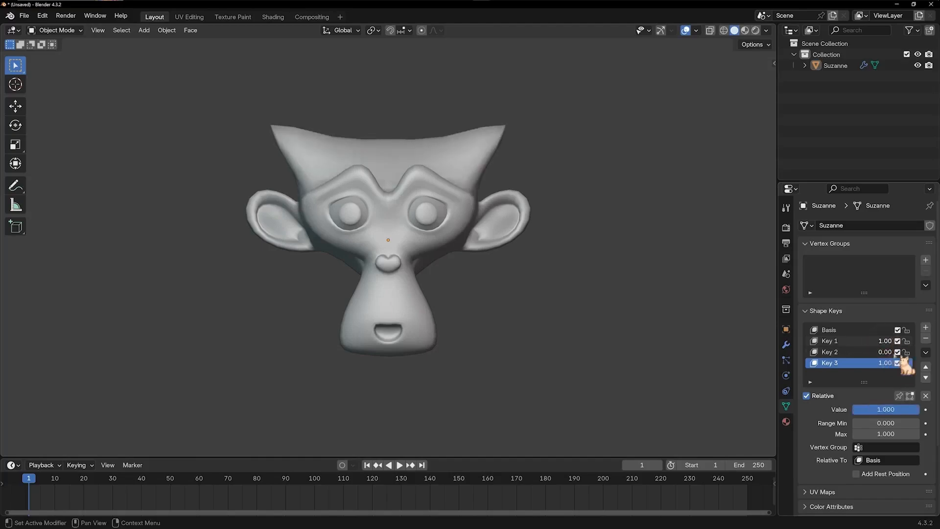
{"action": "left_click", "coordinate": [897, 363]}
{"action": "left_click", "coordinate": [897, 363]}
Toggle Key 1, Key 2 and Key 3 individually to check their effect on the mesh, leaving all of them enabled
{"action": "left_click_drag", "start_coordinate": [885, 340], "coordinate": [905, 340]}
{"action": "left_click", "coordinate": [898, 362]}
{"action": "left_click", "coordinate": [897, 363]}
{"action": "left_click", "coordinate": [897, 341]}
{"action": "left_click", "coordinate": [897, 341]}
{"action": "left_click", "coordinate": [897, 351]}
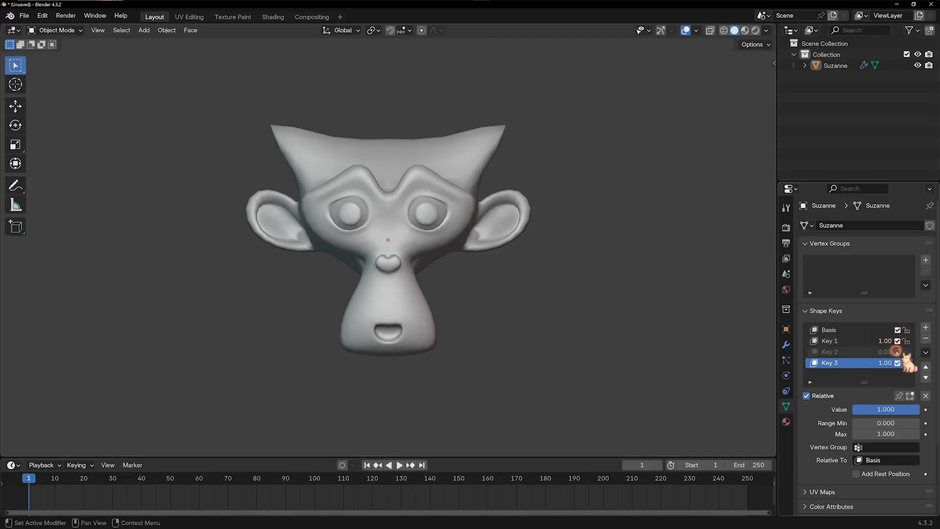
{"action": "left_click", "coordinate": [897, 363]}
{"action": "left_click", "coordinate": [897, 363]}
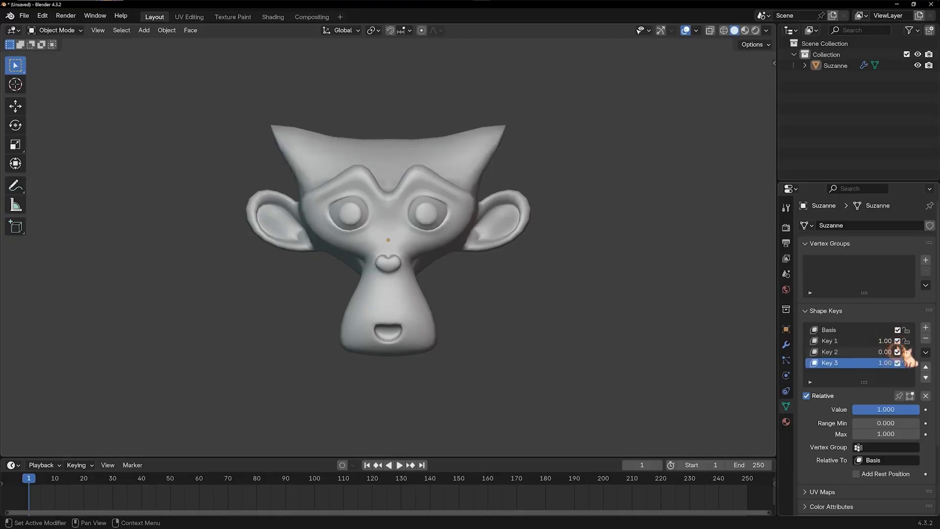
{"action": "left_click", "coordinate": [897, 341]}
{"action": "left_click", "coordinate": [898, 341]}
Lock Key 1, make it the active shape key, and show its mesh in Edit Mode
{"action": "left_click", "coordinate": [906, 341]}
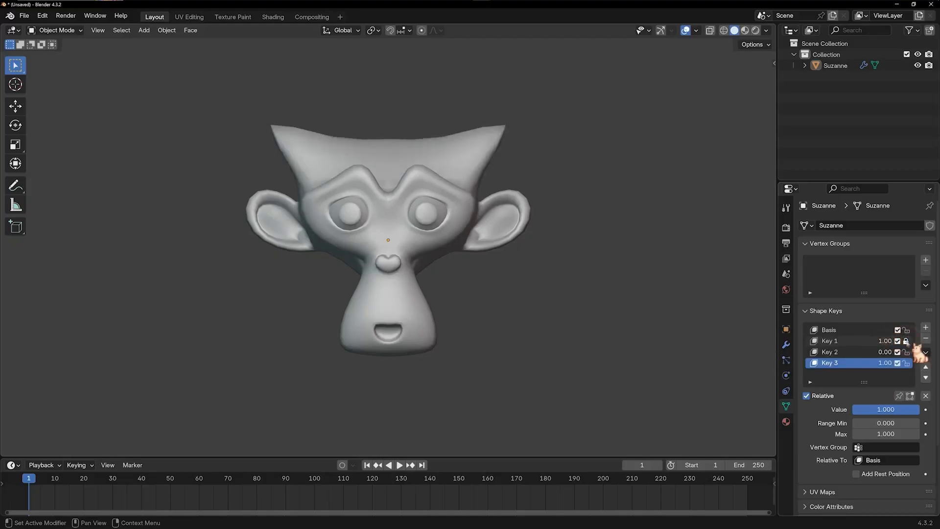
{"action": "left_click", "coordinate": [886, 341]}
{"action": "key", "text": "Tab"}
{"action": "key", "text": "Tab"}
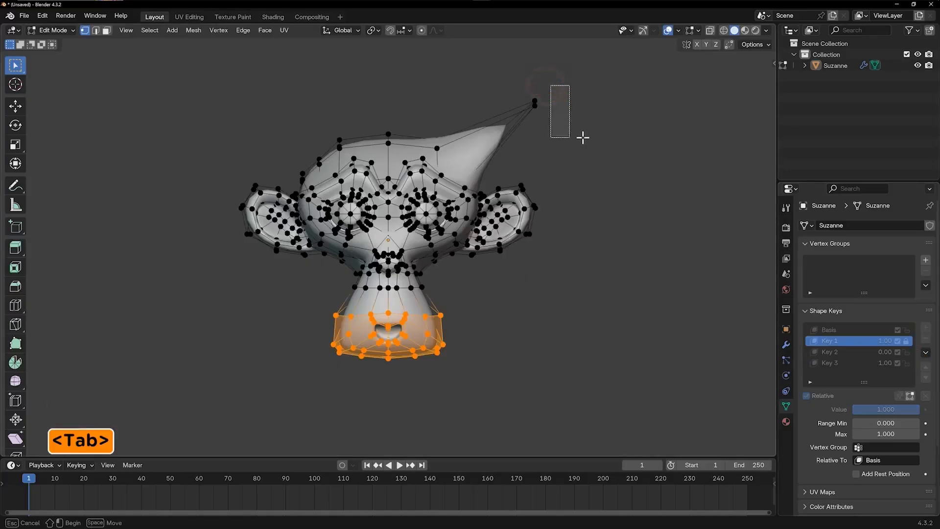
Try to move the pulled-out spike vertices on top of the head in the locked Key 1, and return to Object Mode
{"action": "left_click_drag", "start_coordinate": [585, 90], "coordinate": [501, 130]}
{"action": "key", "text": "g"}
{"action": "key", "text": "g"}
{"action": "key", "text": "g"}
{"action": "key", "text": "g"}
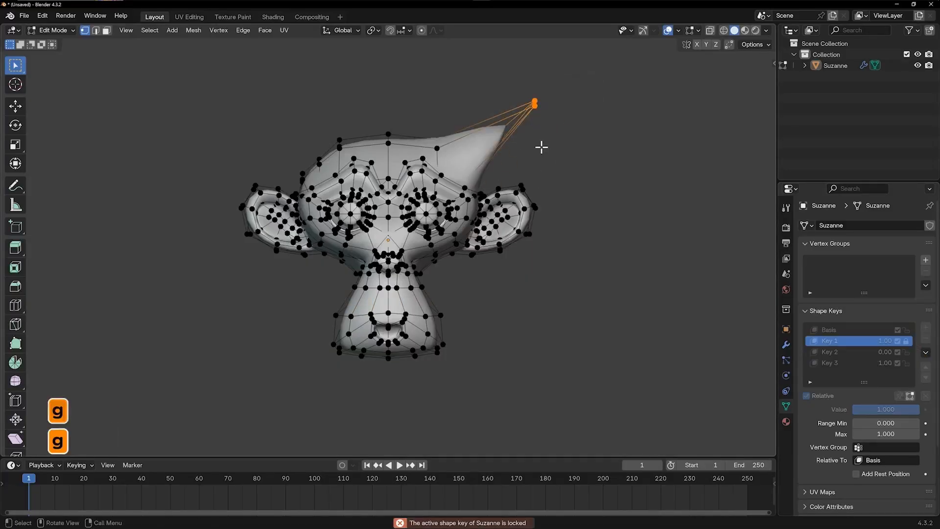
{"action": "key", "text": "g"}
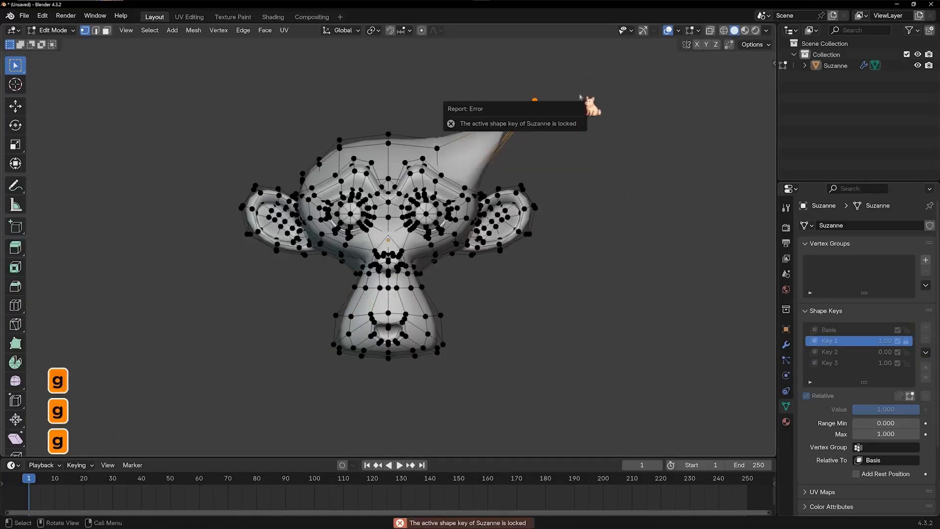
{"action": "key", "text": "g"}
{"action": "key", "text": "g"}
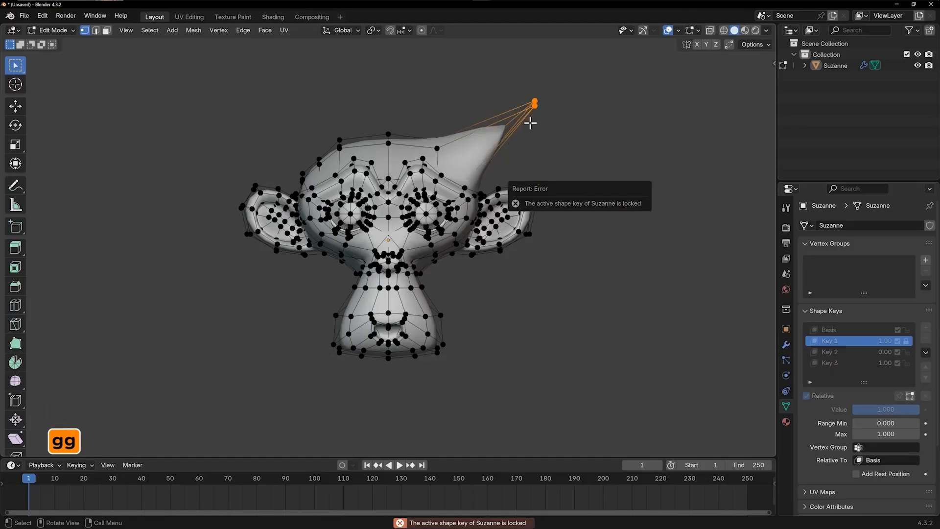
{"action": "key", "text": "g"}
{"action": "key", "text": "g"}
{"action": "key", "text": "Tab"}
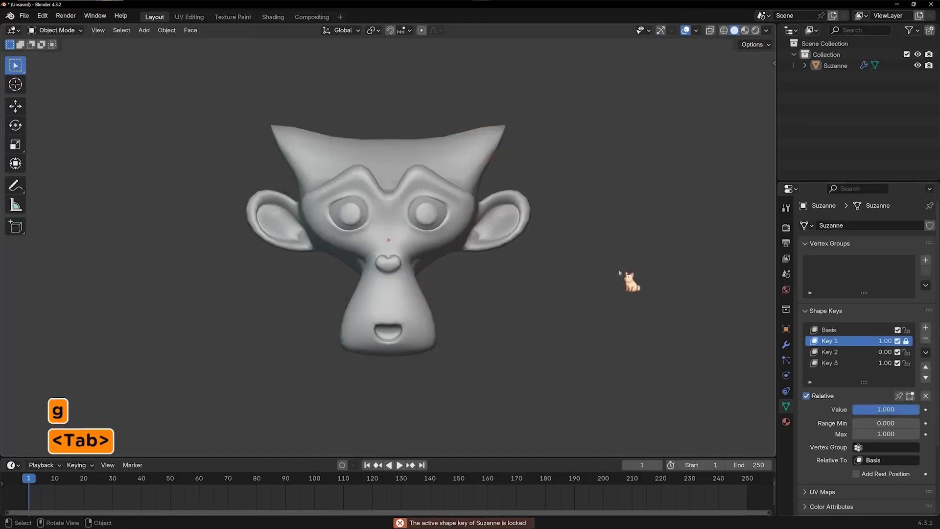
Unlock Key 1 and delete both Key 1 and Key 2 from the monkey's shape keys
{"action": "left_click", "coordinate": [925, 338]}
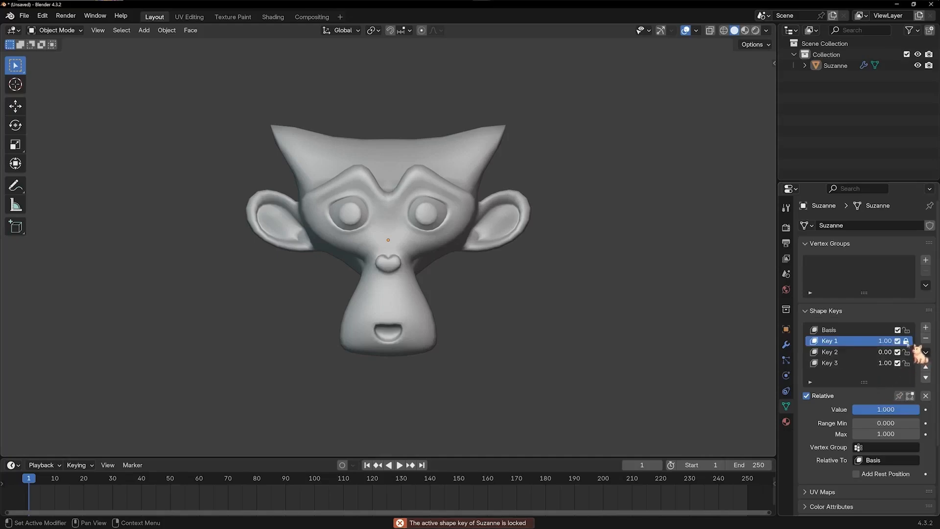
{"action": "left_click", "coordinate": [906, 341]}
{"action": "left_click", "coordinate": [926, 338]}
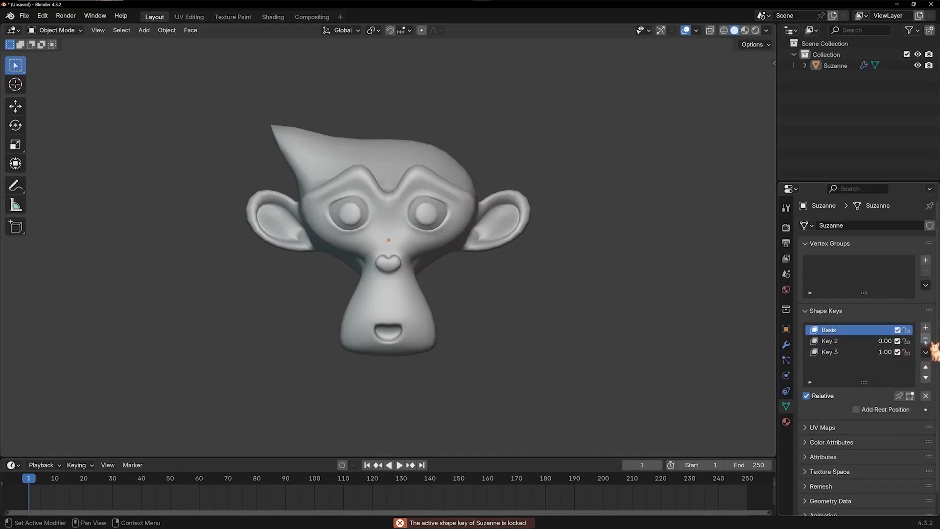
{"action": "left_click", "coordinate": [871, 352]}
{"action": "left_click", "coordinate": [861, 341]}
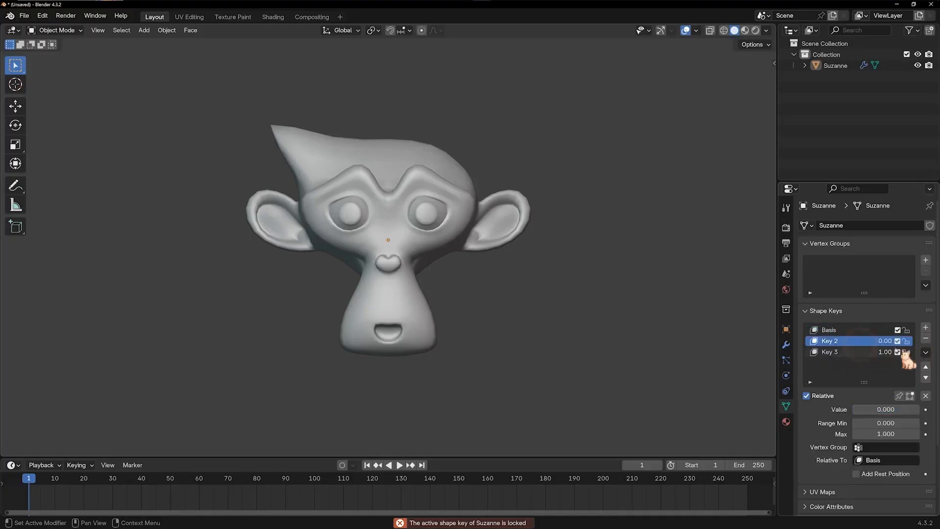
{"action": "left_click", "coordinate": [926, 338]}
Delete Key 3 from the shape keys and undo the deletion
{"action": "left_click", "coordinate": [881, 342]}
{"action": "left_click", "coordinate": [926, 340]}
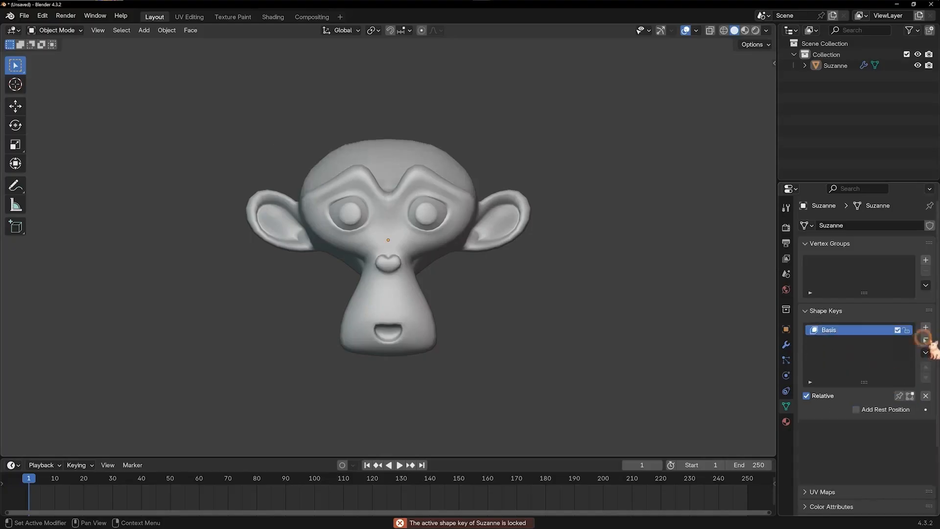
{"action": "key", "text": "ctrl+z"}
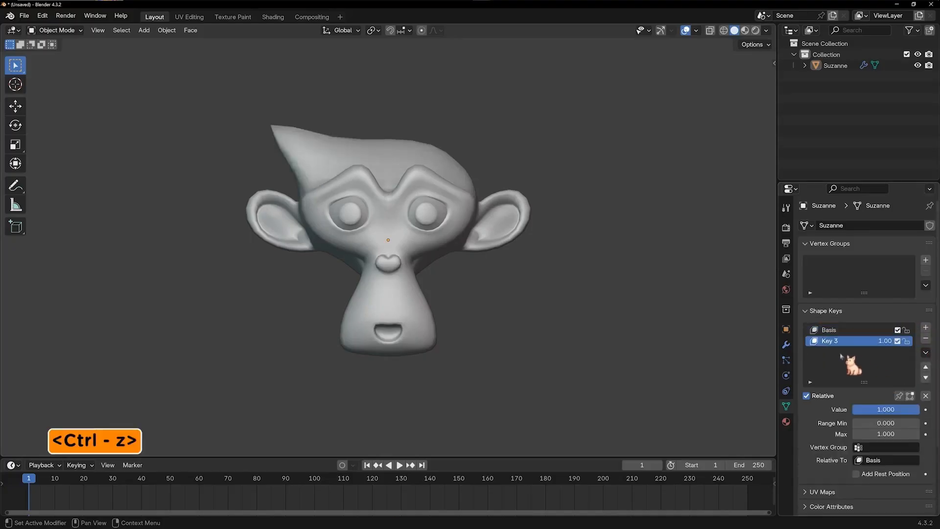
Select the monkey and vary Key 3's value to preview the mirrored deformation, bringing it back to 1.000
{"action": "left_click", "coordinate": [316, 142]}
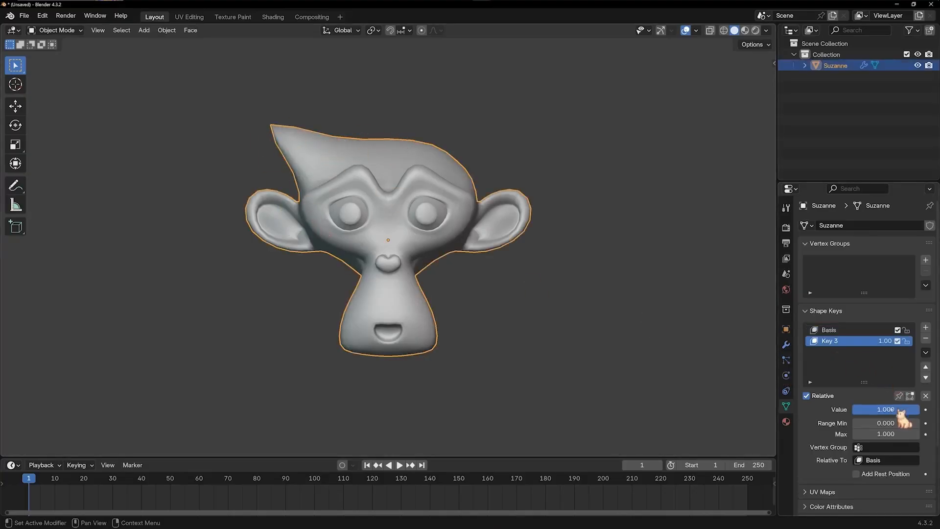
{"action": "mouse_move", "coordinate": [896, 410]}
{"action": "left_mouse_down"}
{"action": "mouse_move", "coordinate": [835, 410]}
{"action": "mouse_move", "coordinate": [903, 409]}
{"action": "left_mouse_up"}
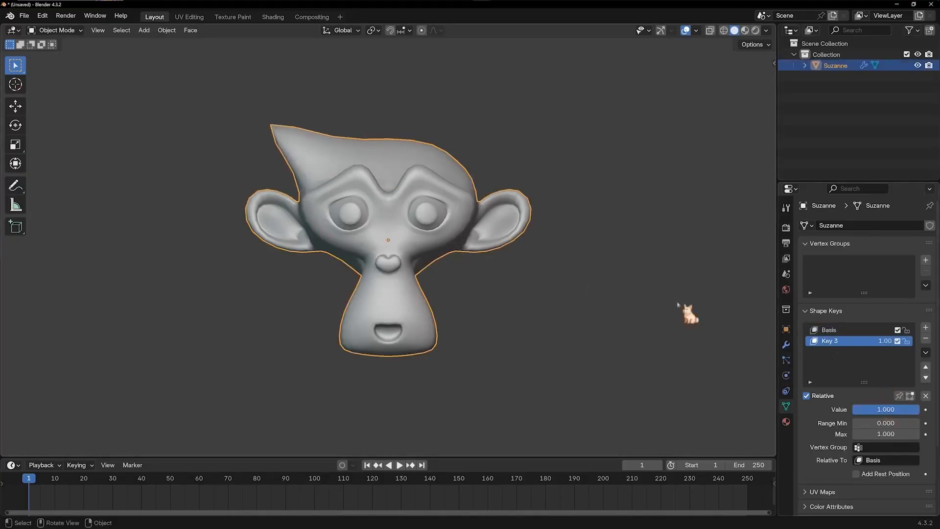
Apply all shape keys to the monkey and inspect its mesh in Edit Mode, returning to Object Mode
{"action": "left_click", "coordinate": [925, 352]}
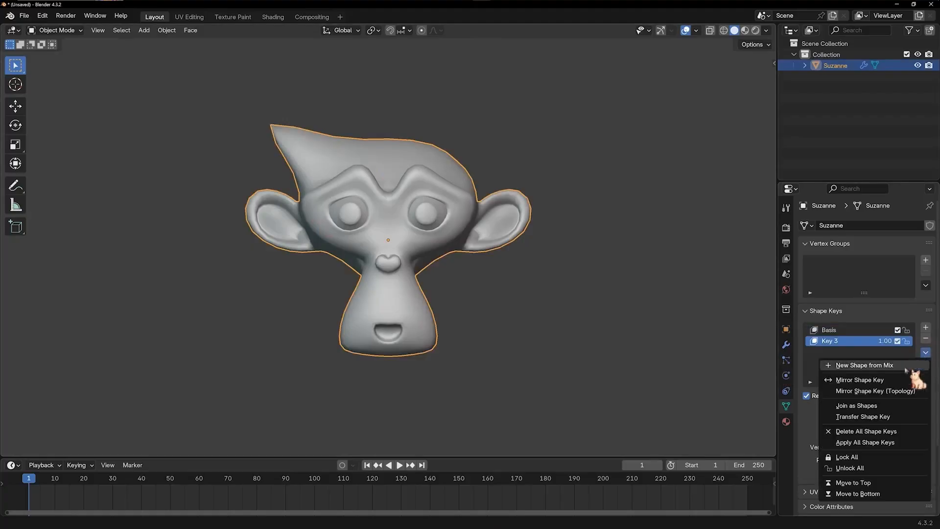
{"action": "left_click", "coordinate": [865, 442]}
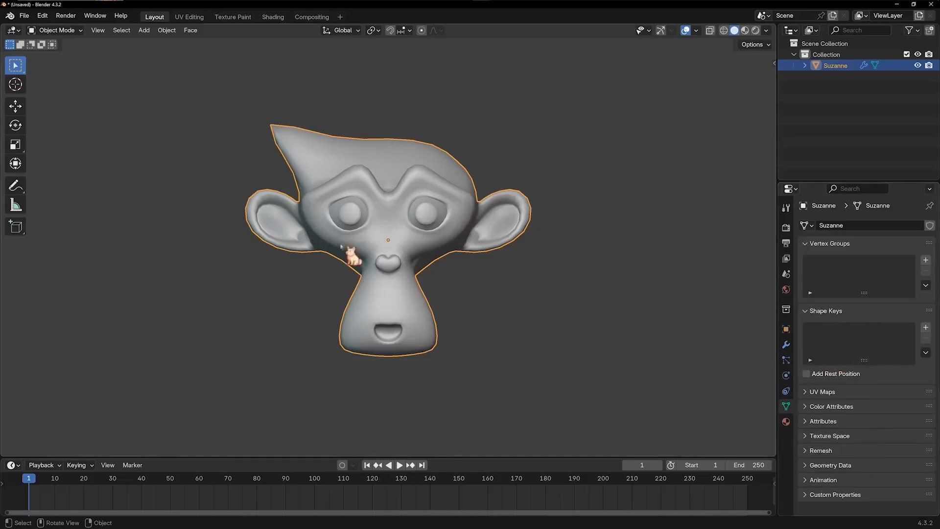
{"action": "key", "text": "Tab"}
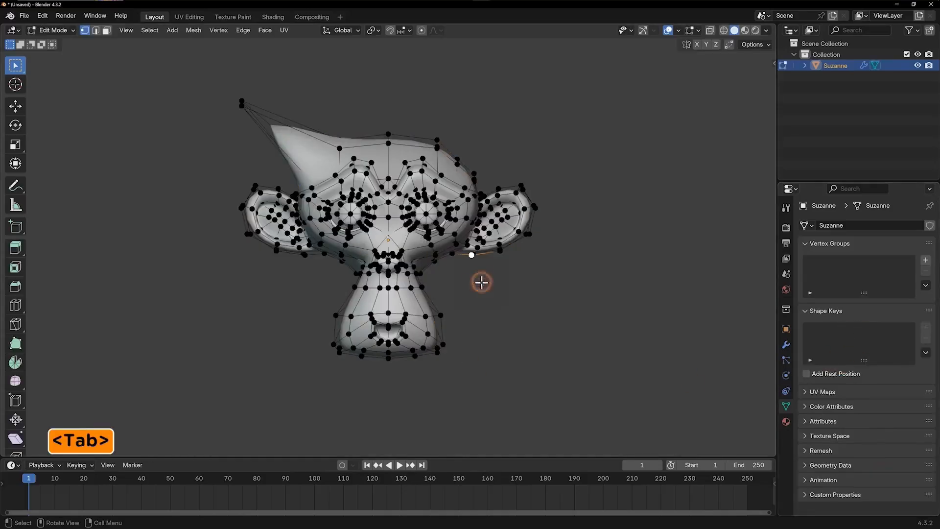
{"action": "key", "text": "Tab"}
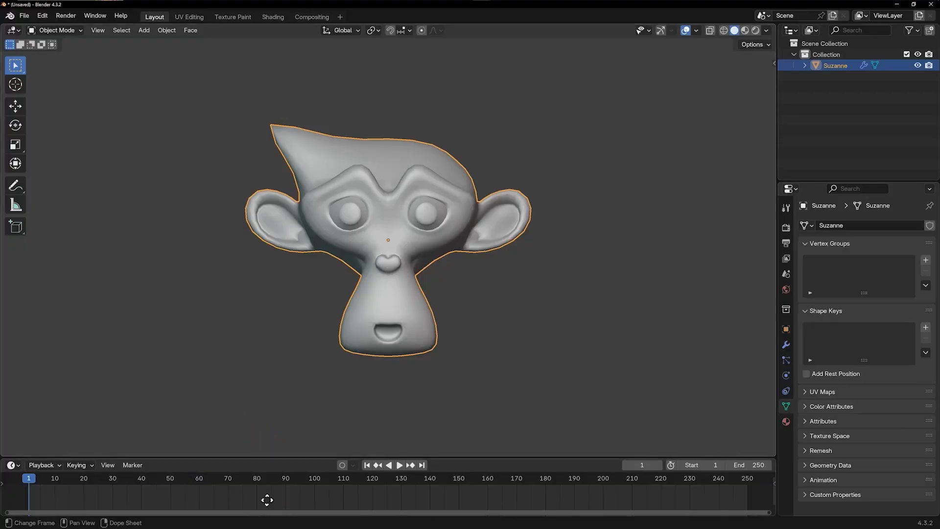
Set the animation's end frame to 50
{"action": "middle_click_drag", "start_coordinate": [267, 499], "coordinate": [509, 502]}
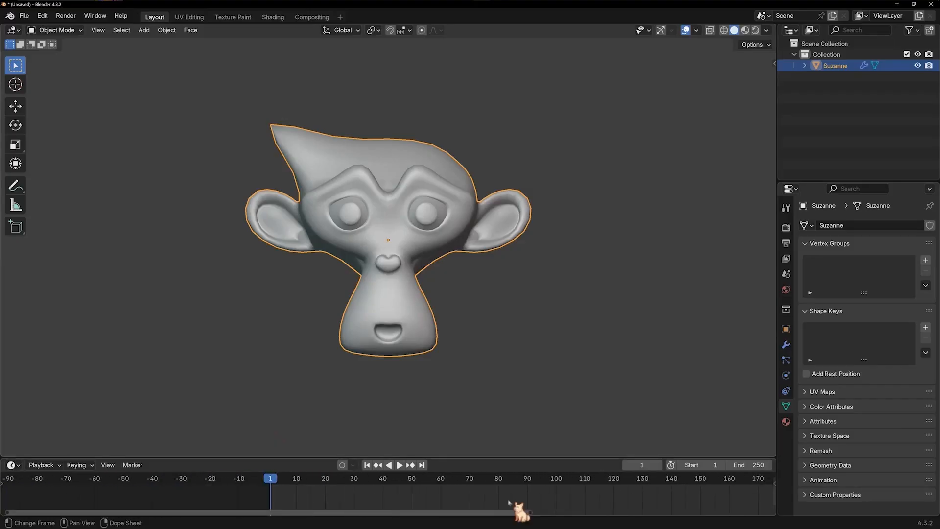
{"action": "scroll", "coordinate": [510, 502], "scroll_direction": "up", "scroll_amount": 4}
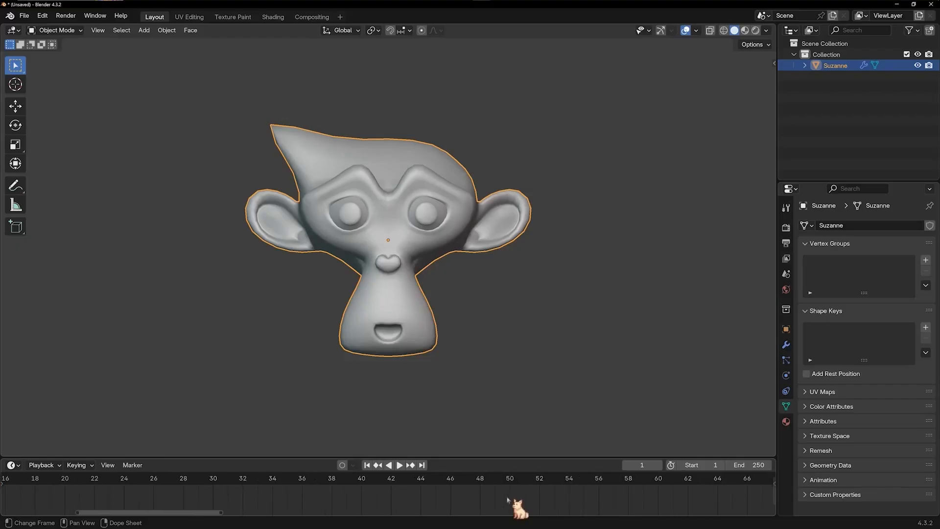
{"action": "scroll", "coordinate": [560, 502], "scroll_direction": "up", "scroll_amount": 4}
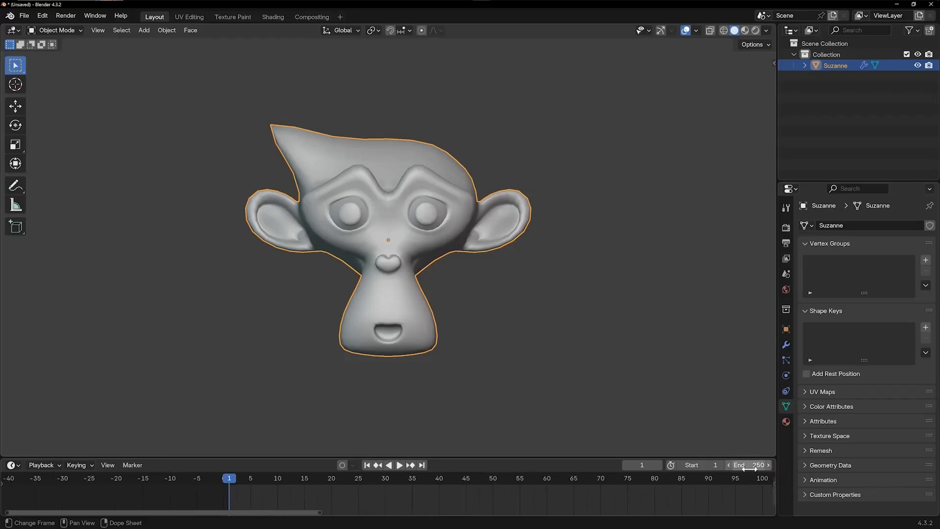
{"action": "middle_click_drag", "start_coordinate": [738, 504], "coordinate": [548, 499]}
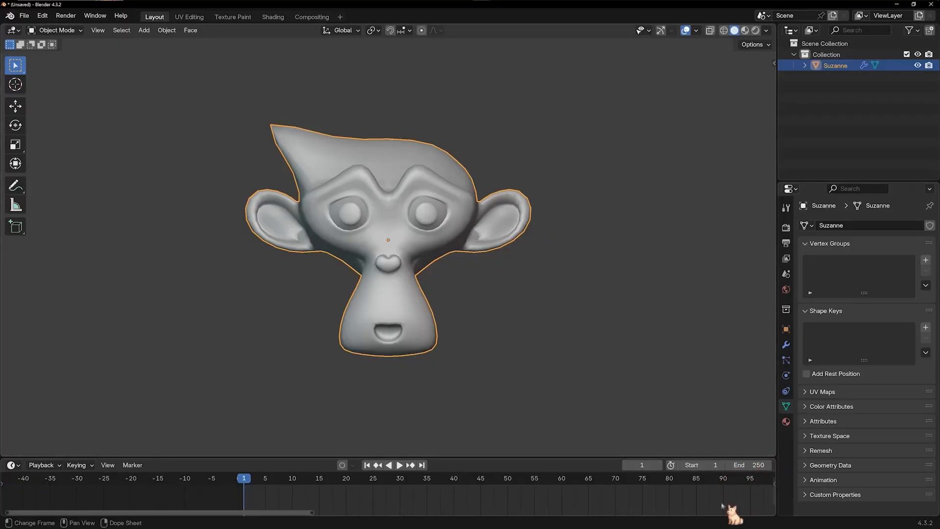
{"action": "left_click", "coordinate": [754, 465]}
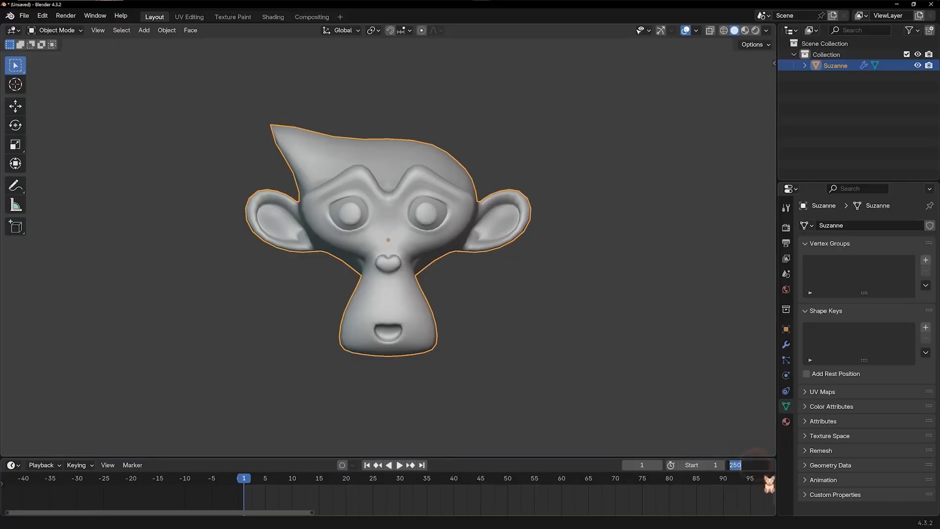
{"action": "type", "text": "50"}
{"action": "key", "text": "Return"}
{"action": "middle_click_drag", "start_coordinate": [571, 487], "coordinate": [485, 506], "text": "ctrl"}
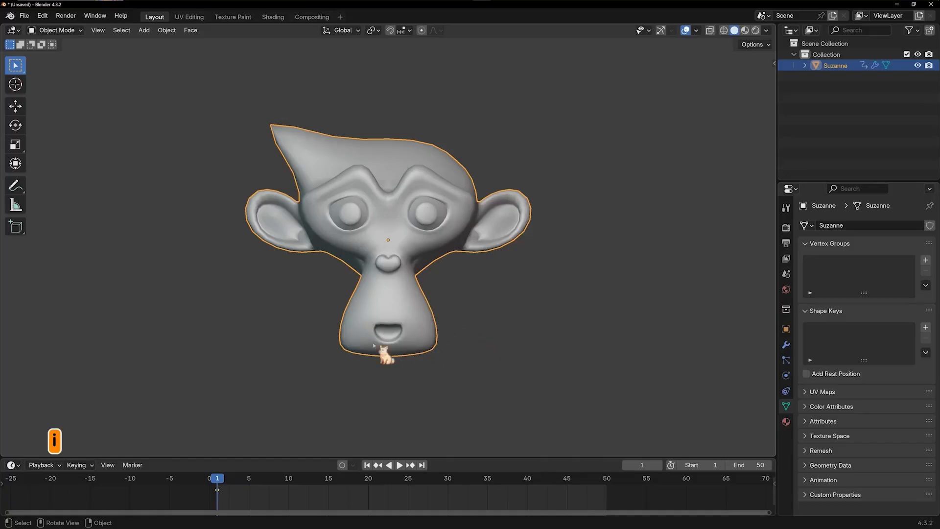
Insert a keyframe for the upright monkey at frame 1 and run the timeline from frame 0
{"action": "key", "text": "i"}
{"action": "left_click_drag", "start_coordinate": [216, 476], "coordinate": [211, 480]}
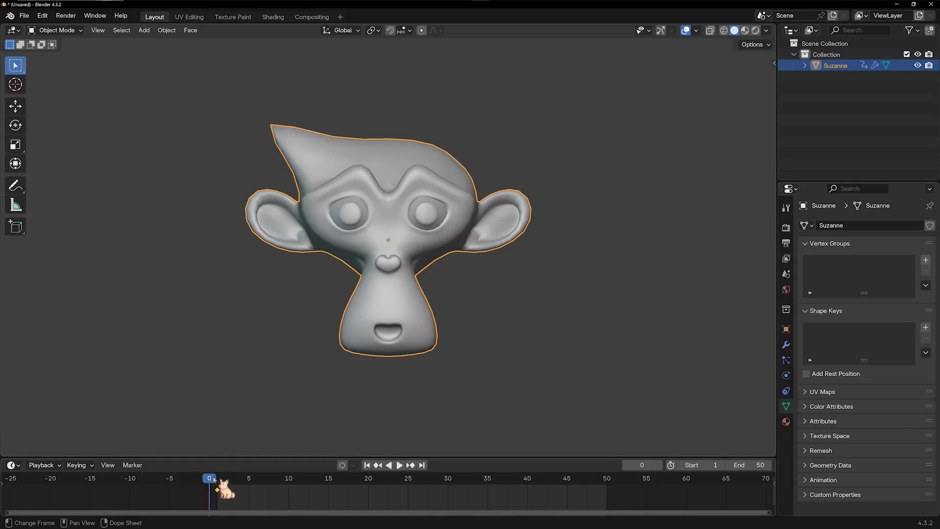
{"action": "key", "text": "space"}
{"action": "key", "text": "space"}
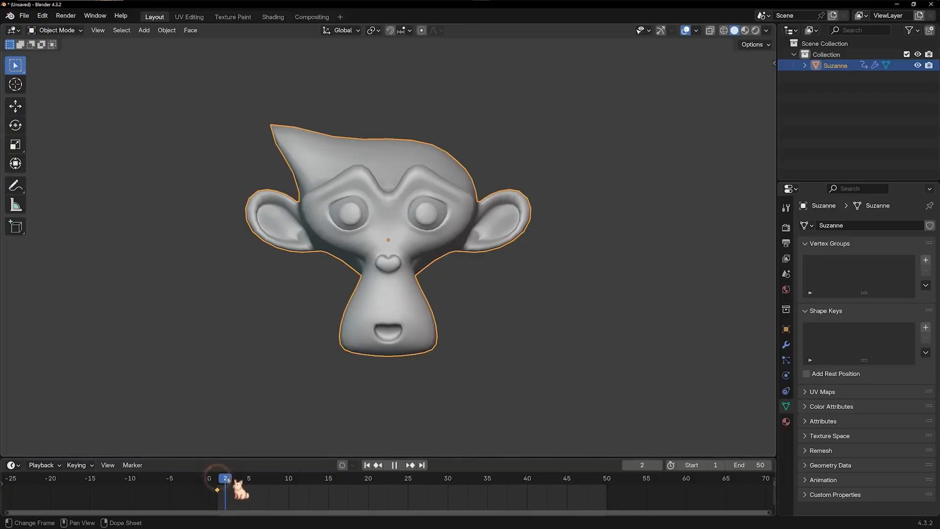
Rotate the monkey to a nearly upside-down pose at frame 50, keyframe it and play the animation
{"action": "key", "text": "space"}
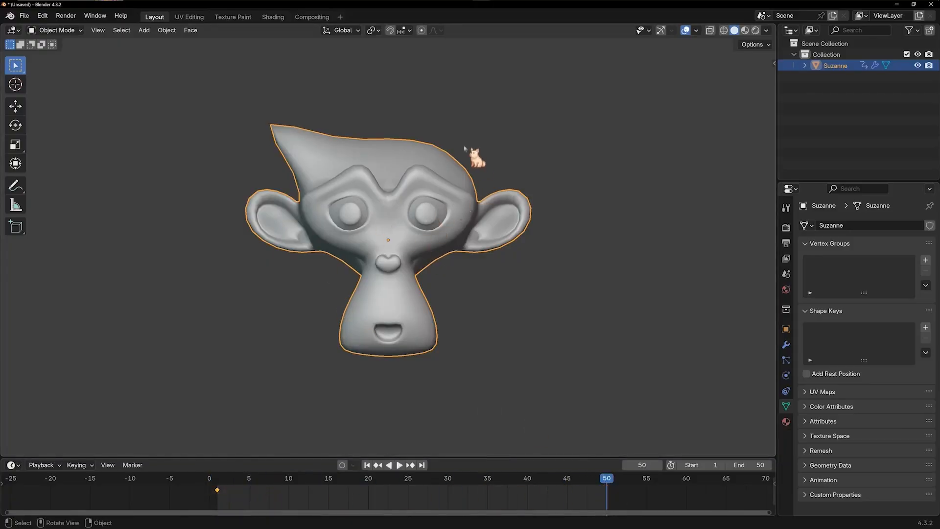
{"action": "key", "text": "r"}
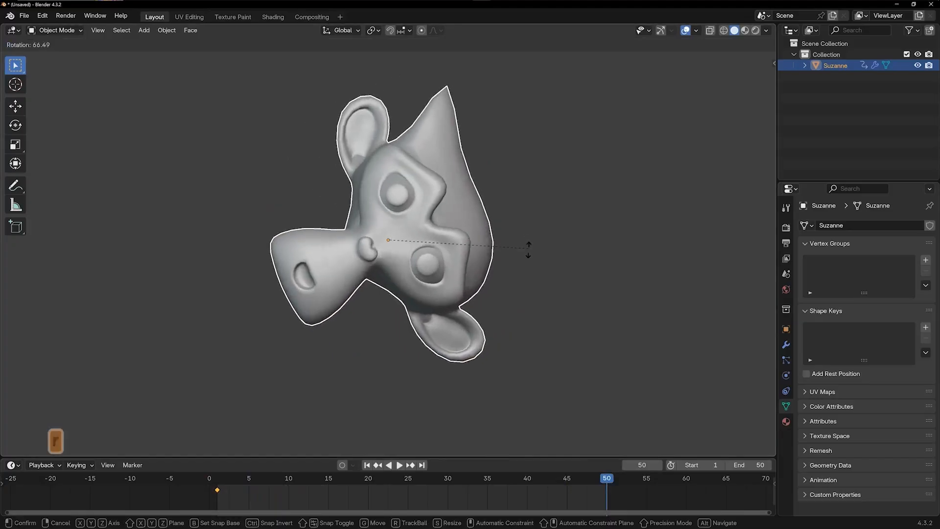
{"action": "left_click", "coordinate": [314, 287]}
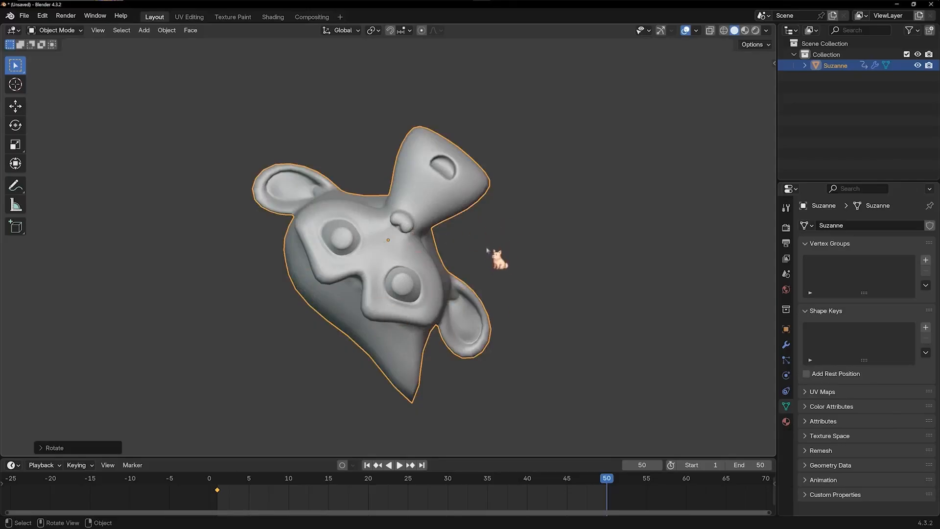
{"action": "key", "text": "i"}
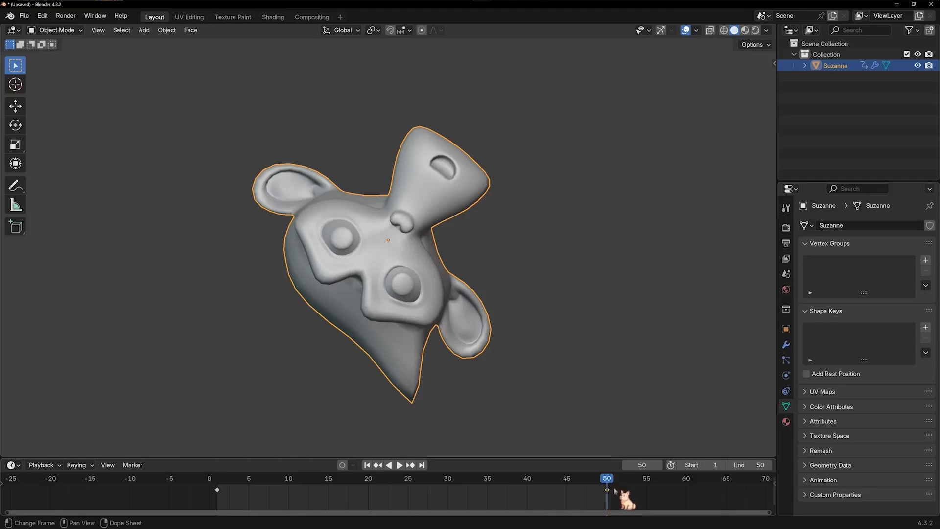
{"action": "left_click", "coordinate": [399, 465]}
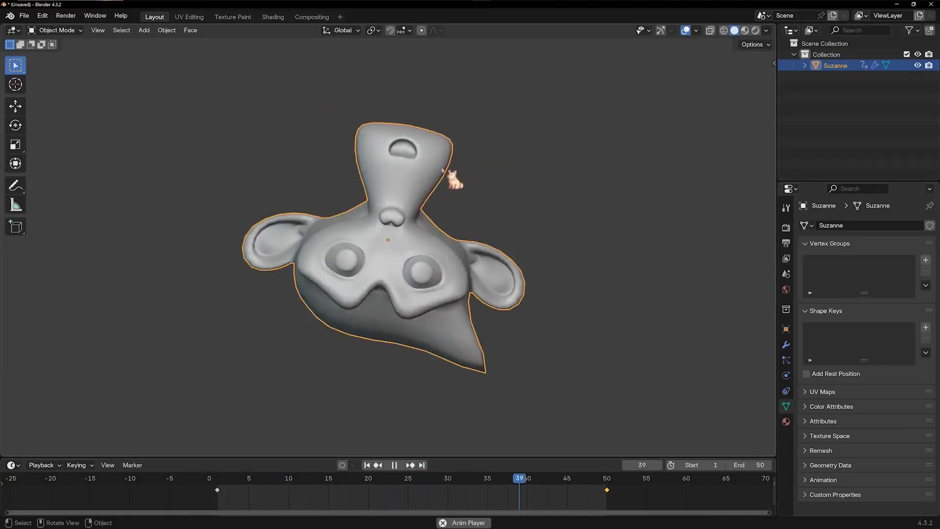
{"action": "key", "text": "Escape"}
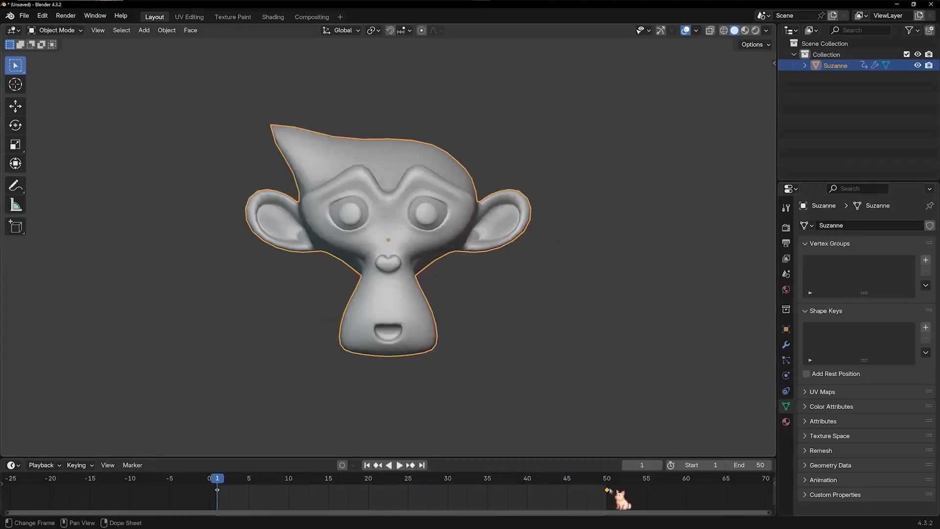
Retime the rotated pose's keyframe to frame 20 and frame 10 to compare playback speeds, and return it to frame 50
{"action": "key", "text": "g"}
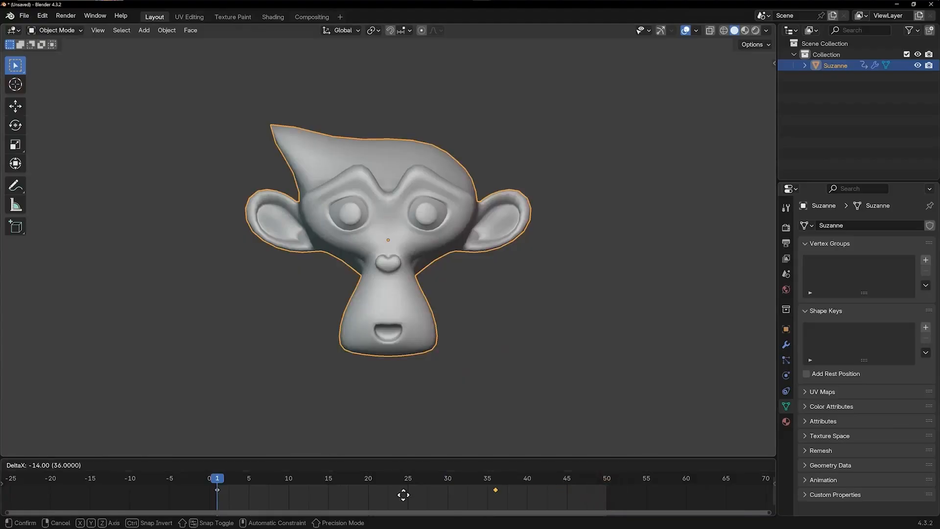
{"action": "left_click", "coordinate": [365, 496]}
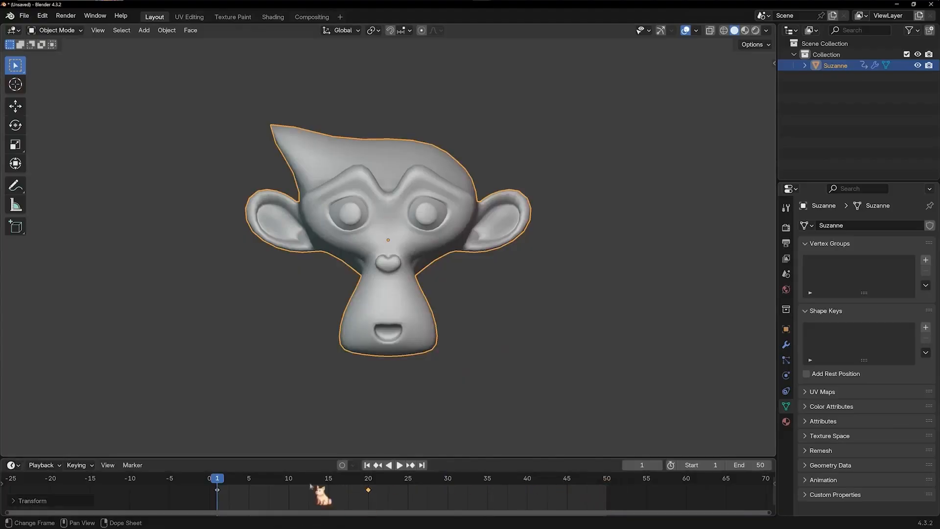
{"action": "left_click_drag", "start_coordinate": [368, 489], "coordinate": [483, 494]}
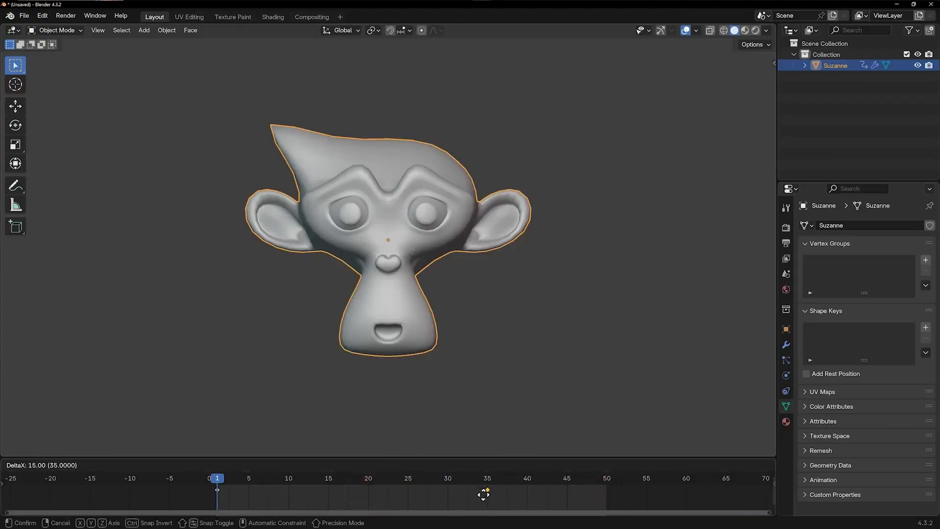
{"action": "left_click", "coordinate": [369, 501]}
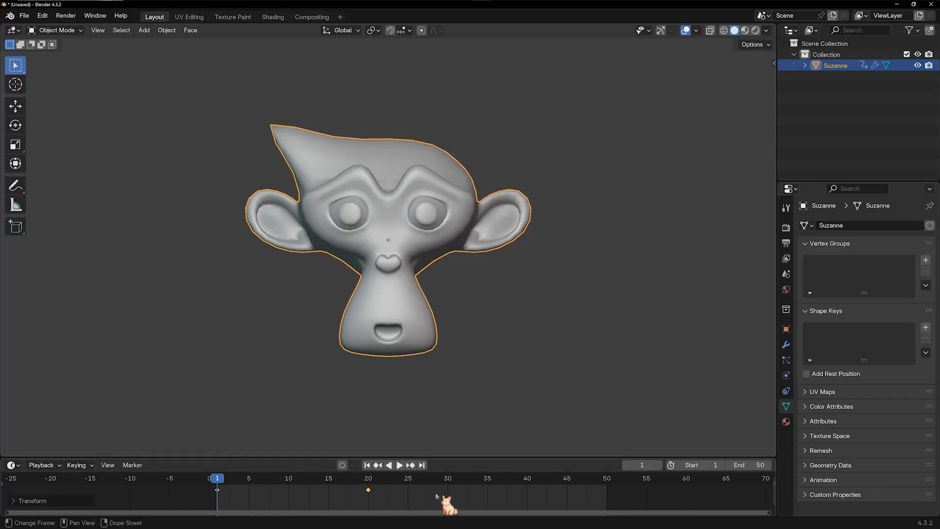
{"action": "left_click", "coordinate": [400, 465]}
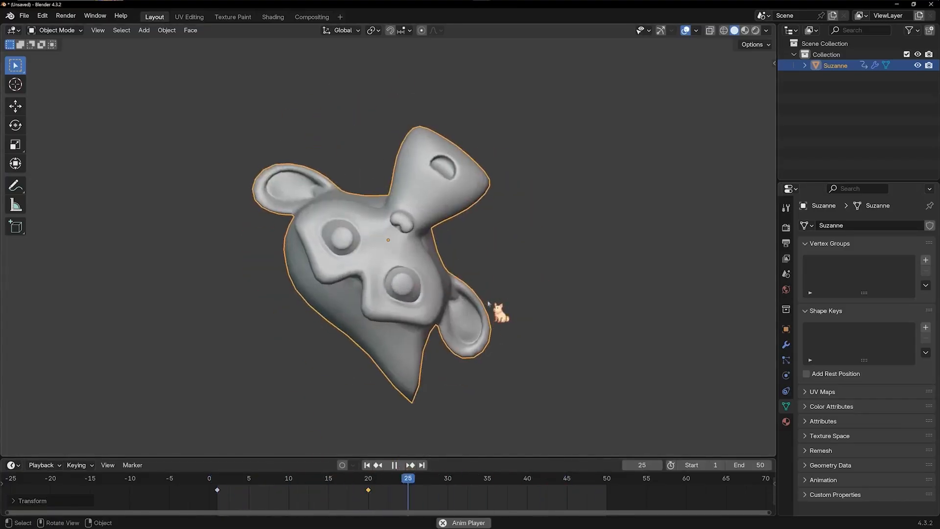
{"action": "left_click_drag", "start_coordinate": [368, 490], "coordinate": [288, 491]}
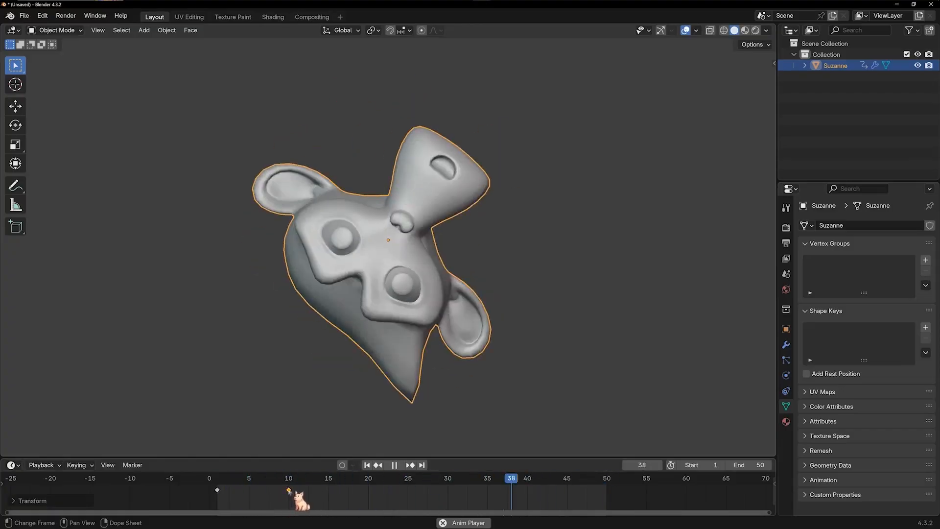
{"action": "left_click_drag", "start_coordinate": [290, 491], "coordinate": [607, 490]}
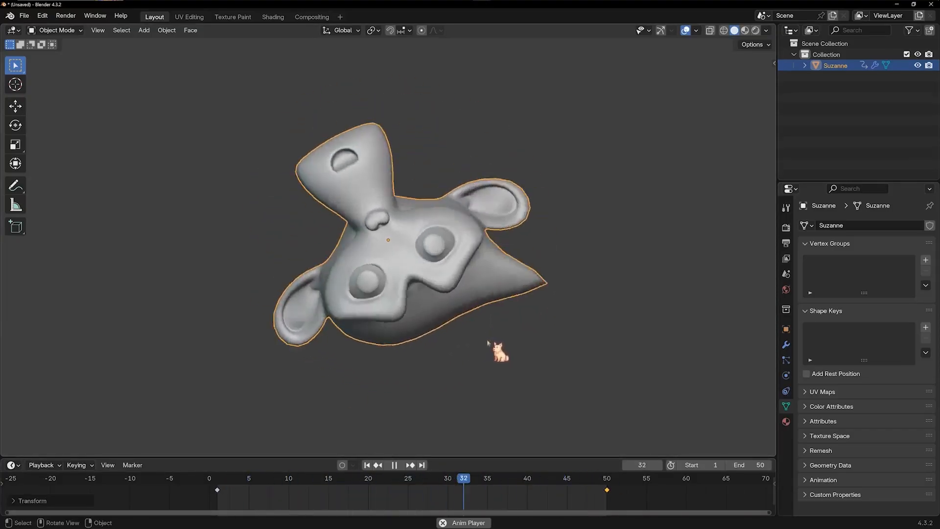
{"action": "left_click", "coordinate": [394, 465]}
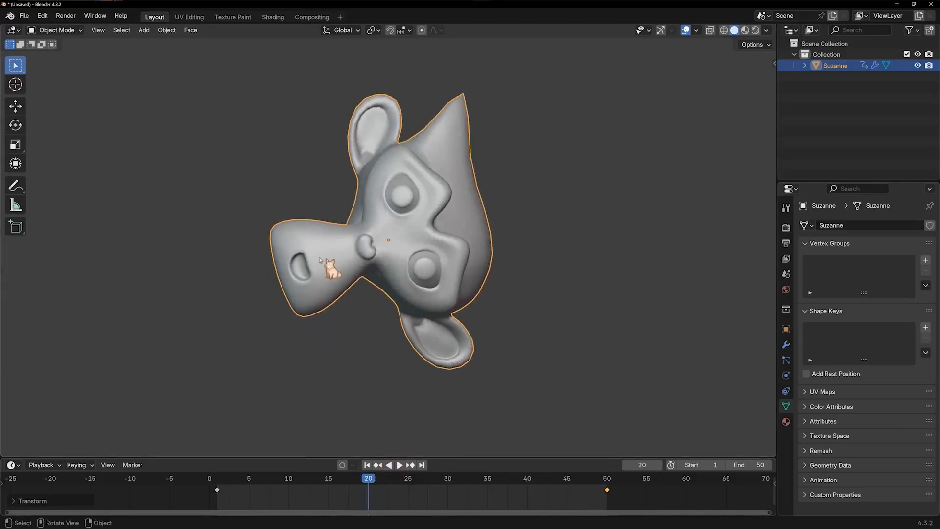
Move the monkey up and to the right at frame 25 and insert a keyframe there
{"action": "left_click_drag", "start_coordinate": [210, 484], "coordinate": [408, 484]}
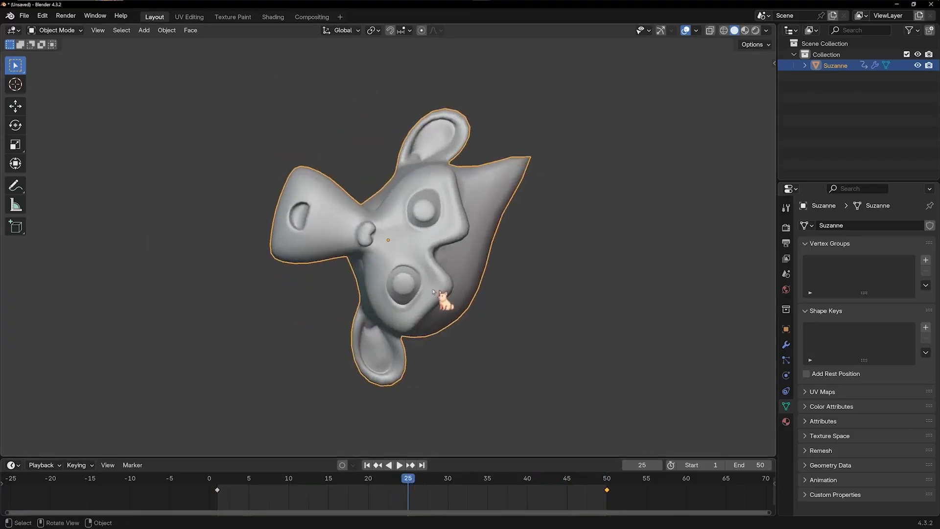
{"action": "key", "text": "g"}
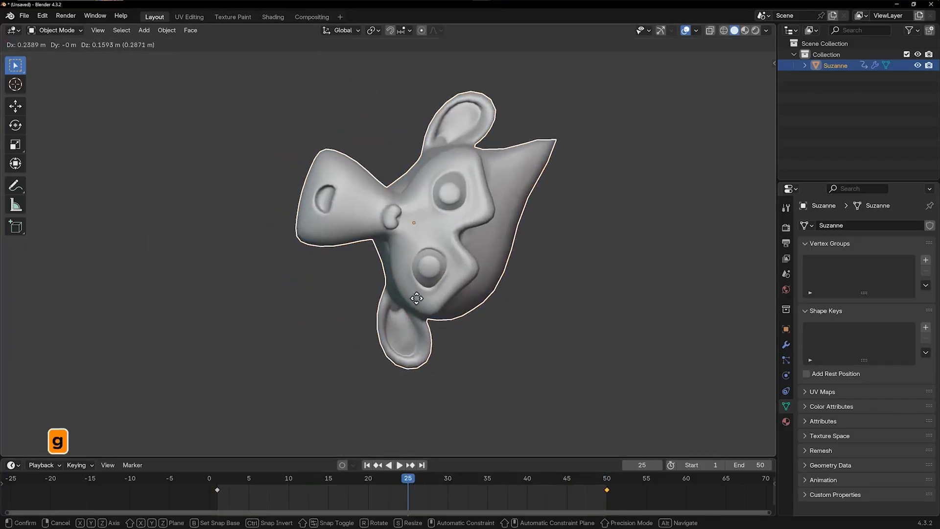
{"action": "left_click", "coordinate": [423, 273]}
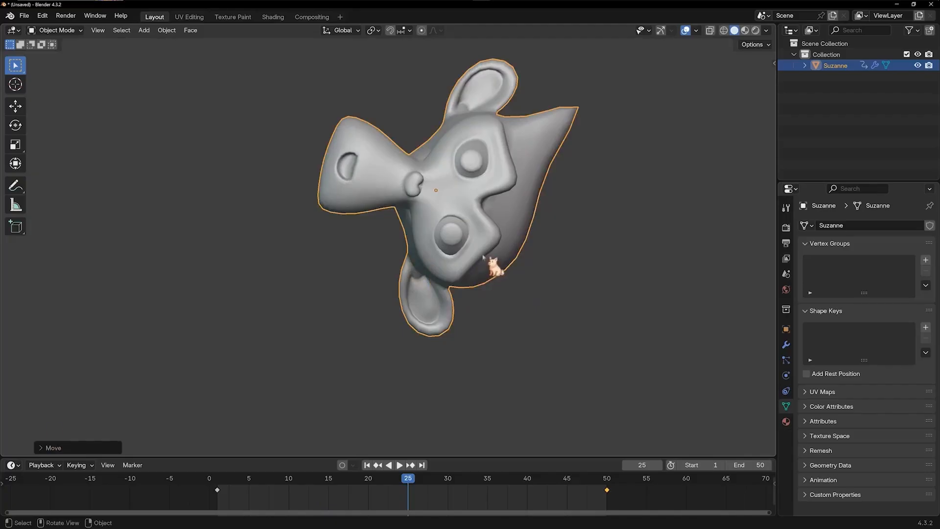
{"action": "key", "text": "i"}
Move the monkey down and to the left at frame 35 and insert a keyframe there
{"action": "left_click_drag", "start_coordinate": [408, 484], "coordinate": [487, 485]}
{"action": "key", "text": "g"}
{"action": "left_click", "coordinate": [392, 436]}
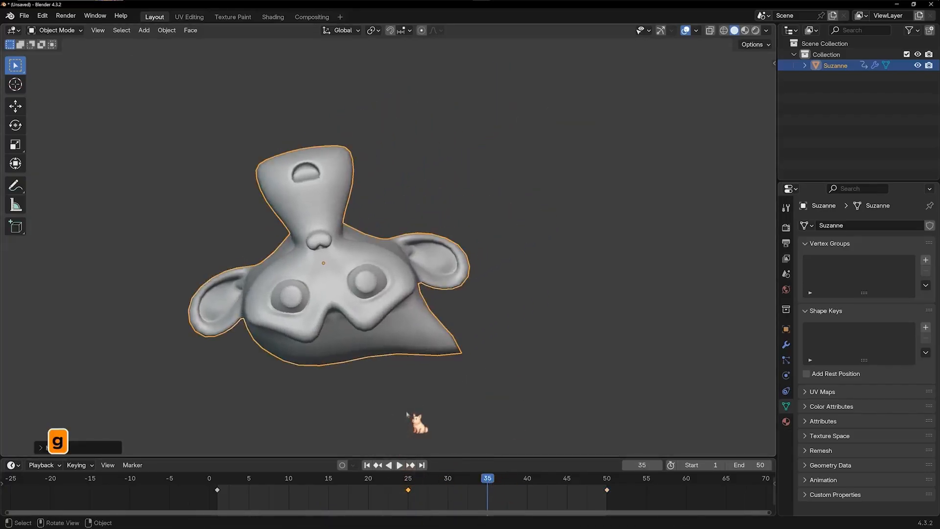
{"action": "key", "text": "i"}
Play the animation from frame 1, deselecting and reselecting the monkey to check its keyframes on the timeline
{"action": "left_click", "coordinate": [216, 495]}
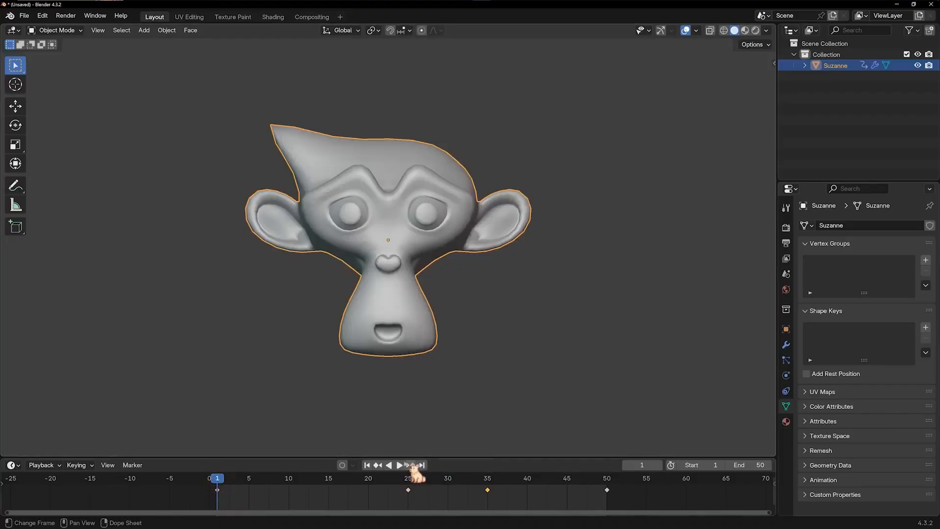
{"action": "left_click", "coordinate": [400, 465]}
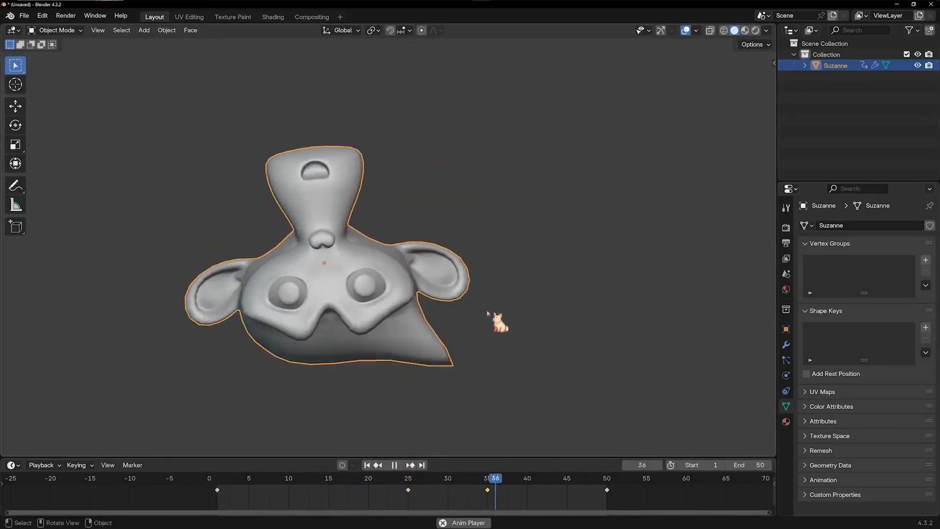
{"action": "left_click", "coordinate": [588, 312]}
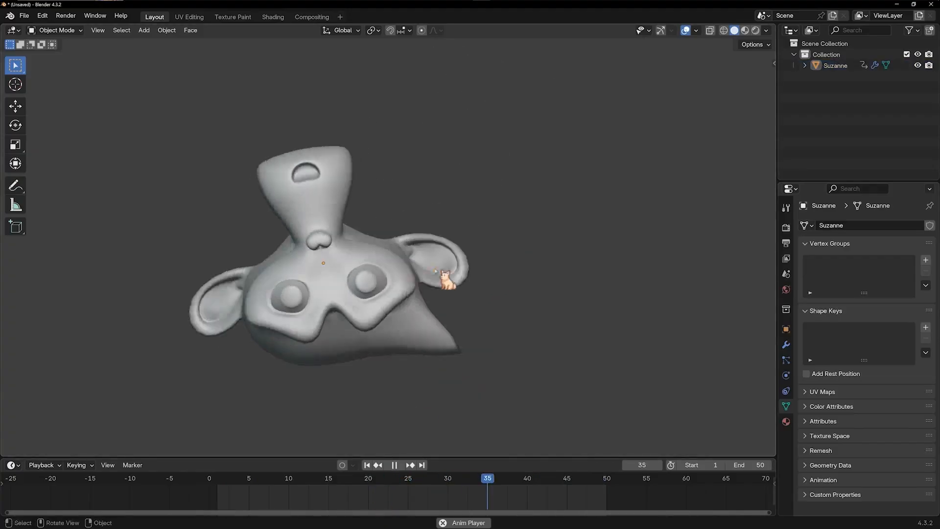
{"action": "left_click", "coordinate": [450, 289]}
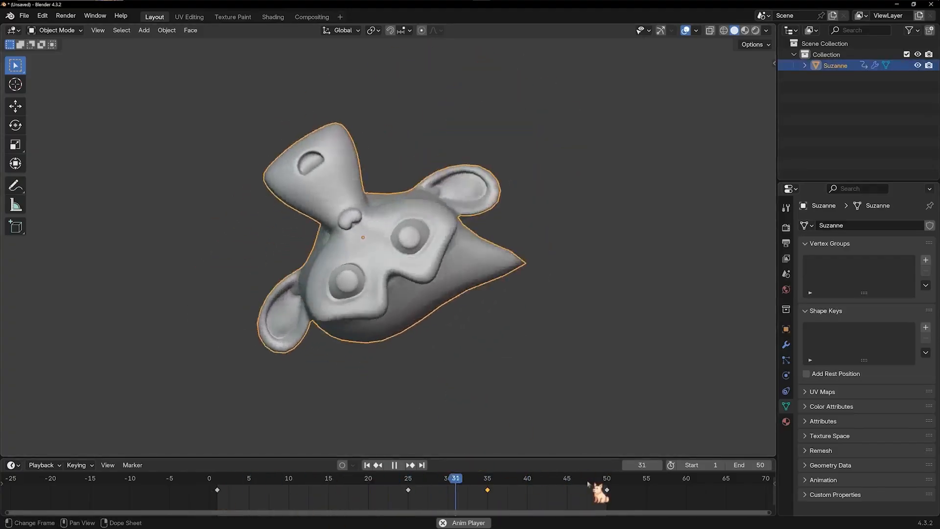
{"action": "key", "text": "Escape"}
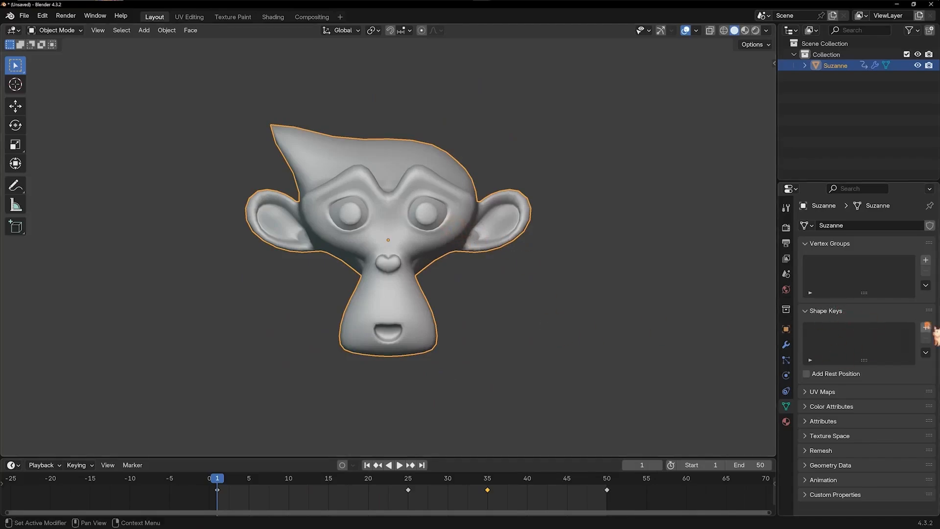
Add a basis shape key and a second shape key to the monkey, and set the second key's value to 1
{"action": "left_click", "coordinate": [925, 327]}
{"action": "left_click", "coordinate": [926, 326]}
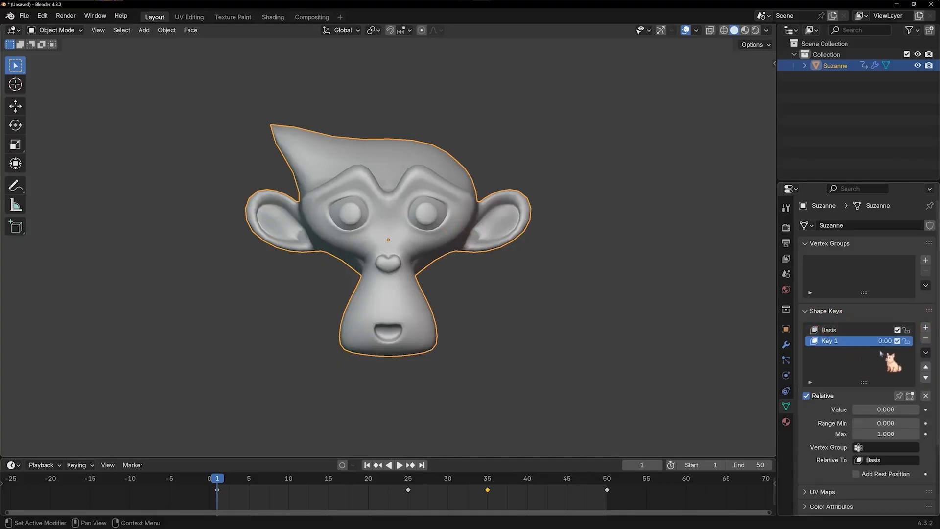
{"action": "left_click_drag", "start_coordinate": [866, 409], "coordinate": [914, 414]}
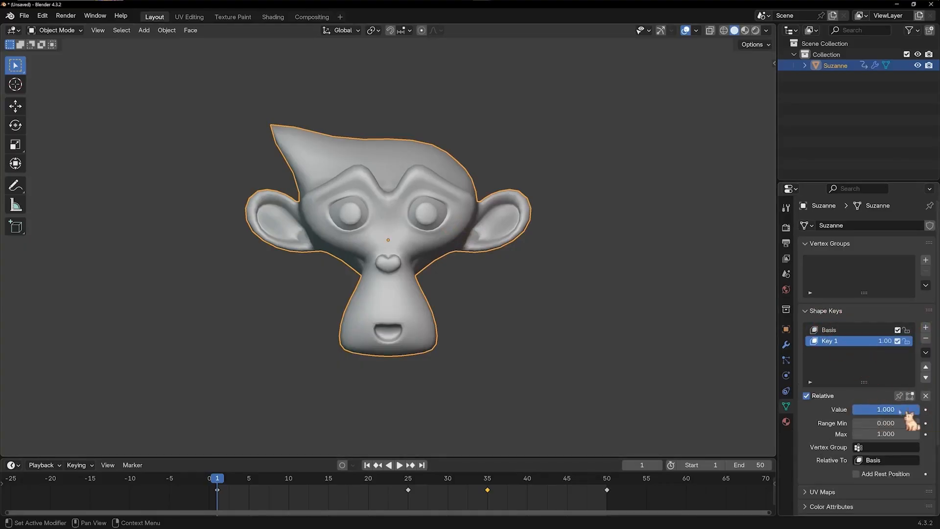
Edit Key 1's shape by pulling the lowest vertices of the monkey's left ear down into a long point, and return to Object Mode
{"action": "key", "text": "Tab"}
{"action": "left_click", "coordinate": [500, 247]}
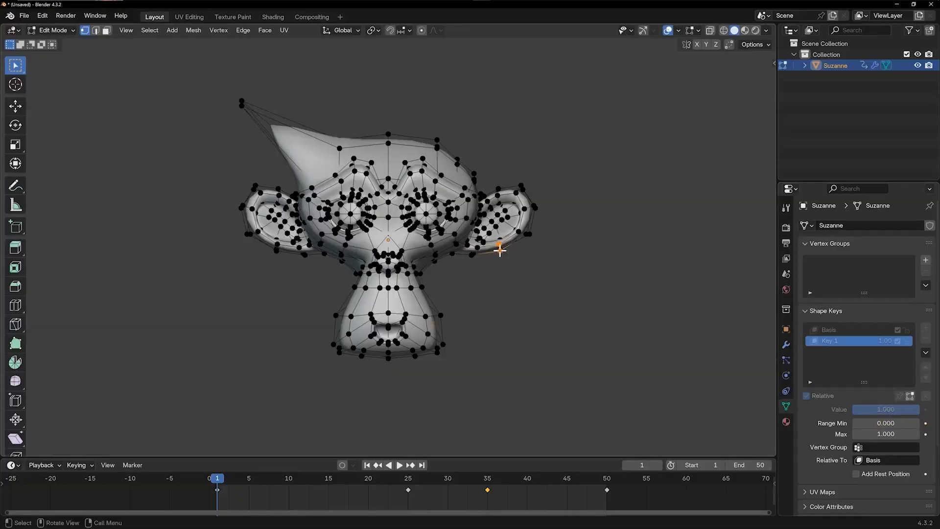
{"action": "key", "text": "z"}
{"action": "left_click", "coordinate": [440, 256]}
{"action": "key", "text": "shift+z"}
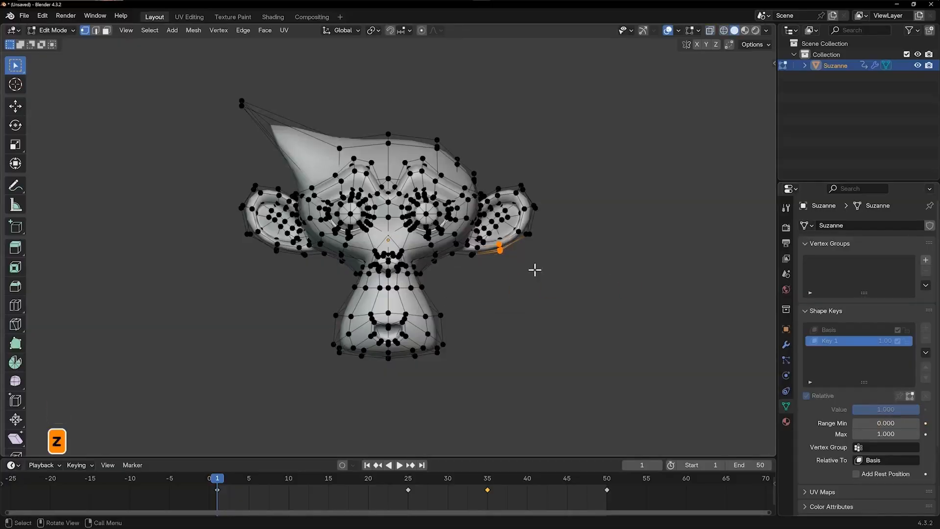
{"action": "key", "text": "g"}
{"action": "left_click", "coordinate": [571, 389]}
{"action": "key", "text": "g"}
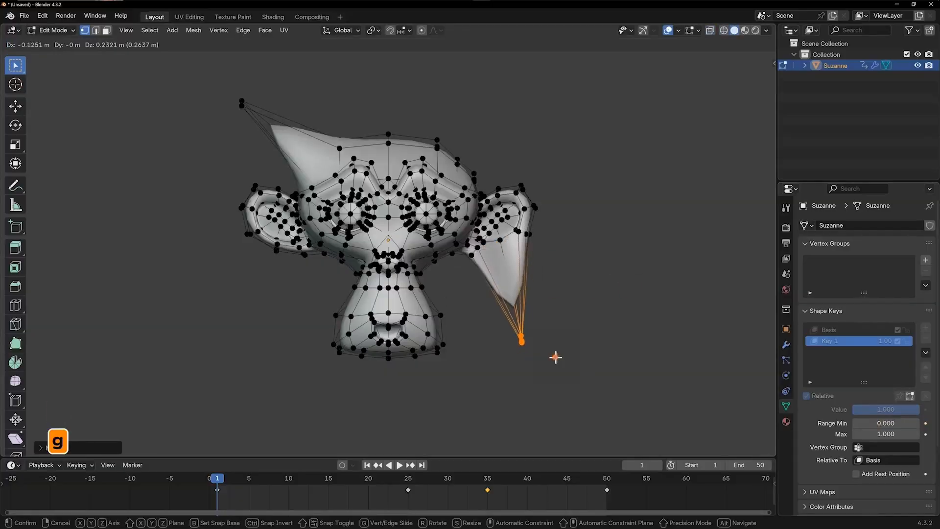
{"action": "left_click", "coordinate": [556, 356]}
{"action": "key", "text": "Tab"}
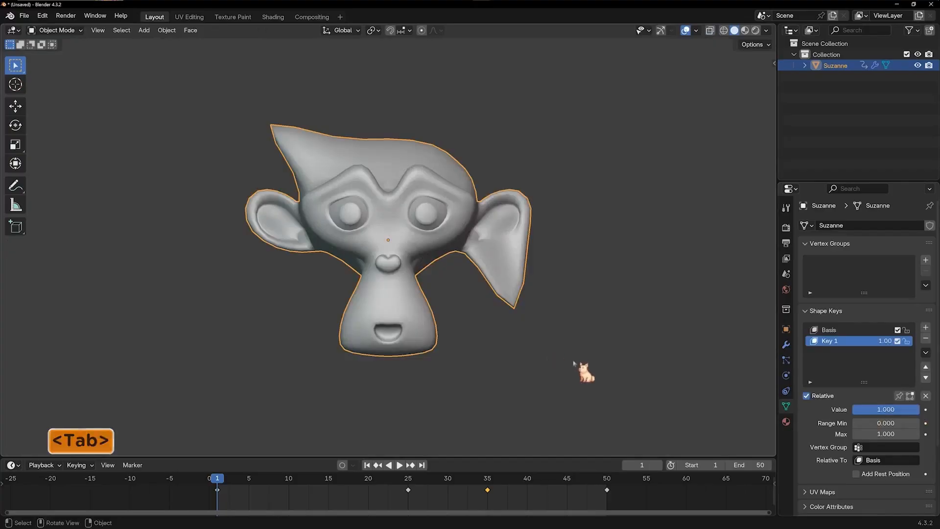
Set Key 1's value to 0 and insert a keyframe for it at frame 1
{"action": "left_click_drag", "start_coordinate": [905, 409], "coordinate": [853, 409]}
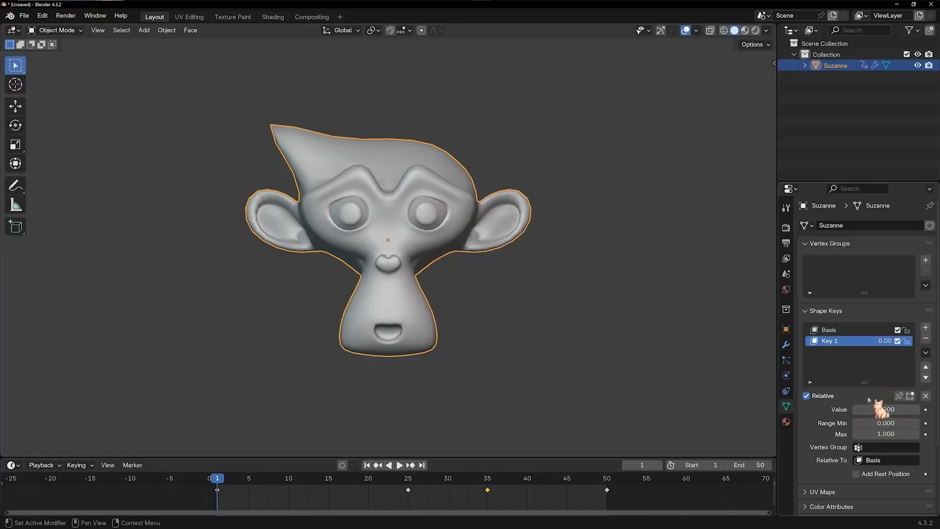
{"action": "left_click_drag", "start_coordinate": [885, 409], "coordinate": [854, 411]}
{"action": "key", "text": "i"}
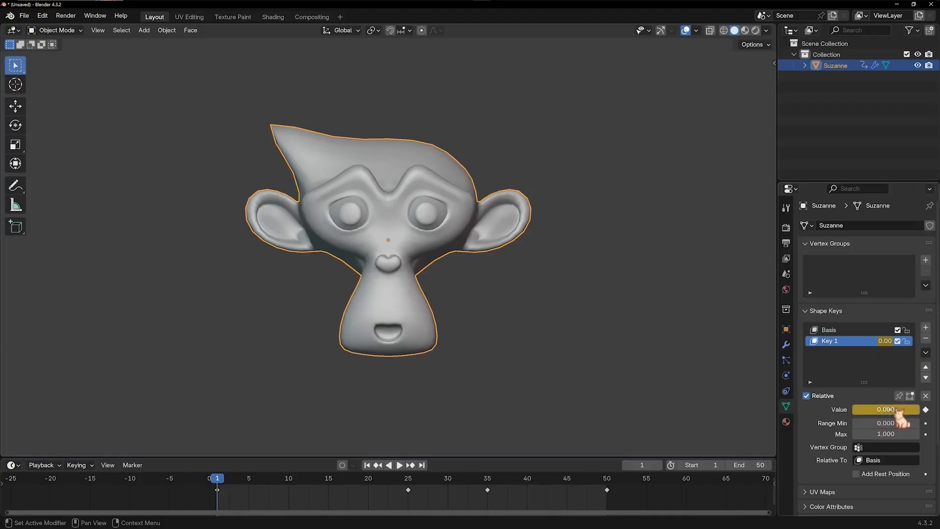
{"action": "left_click", "coordinate": [217, 488]}
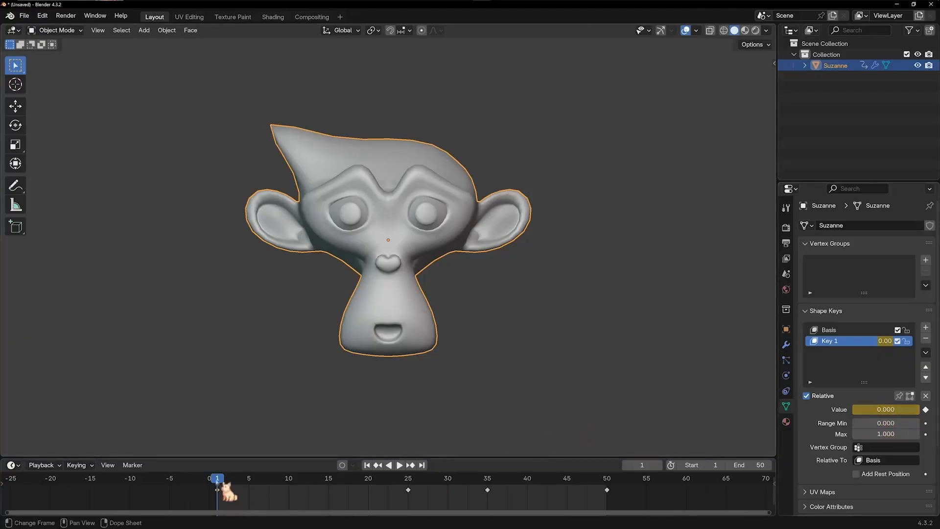
Keyframe Key 1's value at 1.000 on frame 50 and play the animation
{"action": "key", "text": "space"}
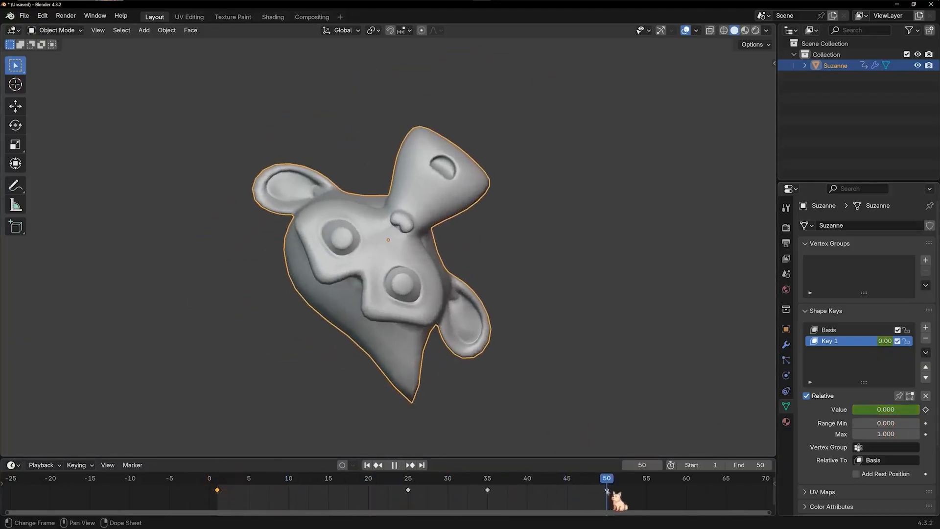
{"action": "key", "text": "space"}
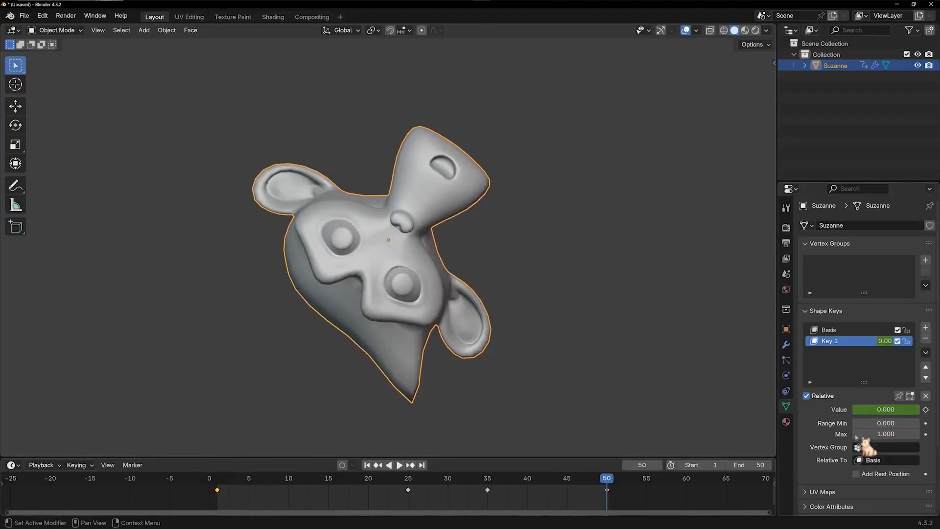
{"action": "mouse_move", "coordinate": [876, 409]}
{"action": "left_mouse_down"}
{"action": "mouse_move", "coordinate": [919, 411]}
{"action": "mouse_move", "coordinate": [885, 415]}
{"action": "left_mouse_up"}
{"action": "key", "text": "i"}
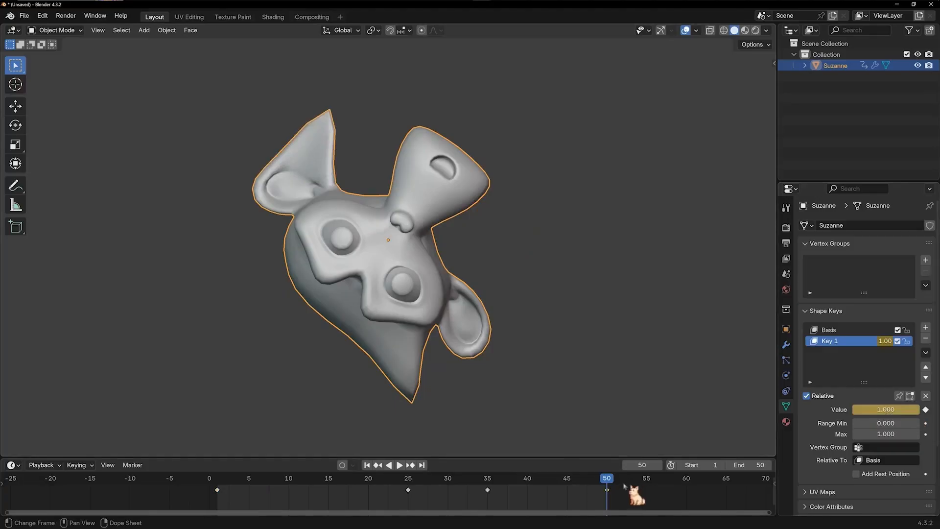
{"action": "left_click", "coordinate": [399, 465]}
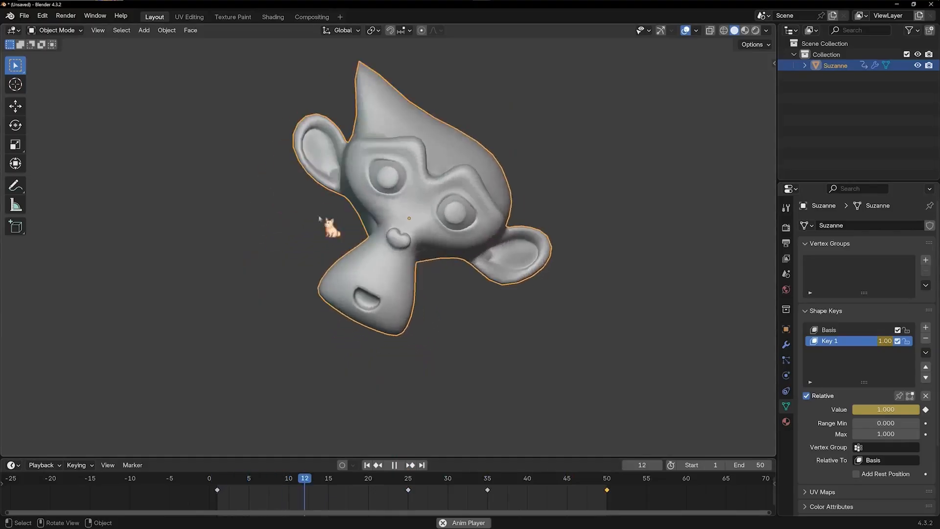
Try setting Key 1's value to 0.1 at frame 40 without a keyframe, and play the animation
{"action": "left_click_drag", "start_coordinate": [221, 487], "coordinate": [527, 495]}
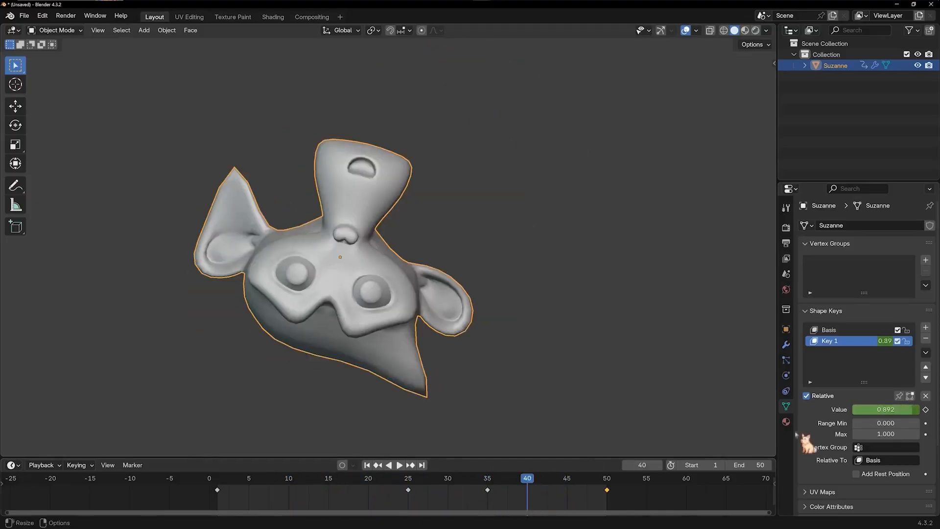
{"action": "left_click", "coordinate": [895, 411]}
{"action": "type", "text": ".1"}
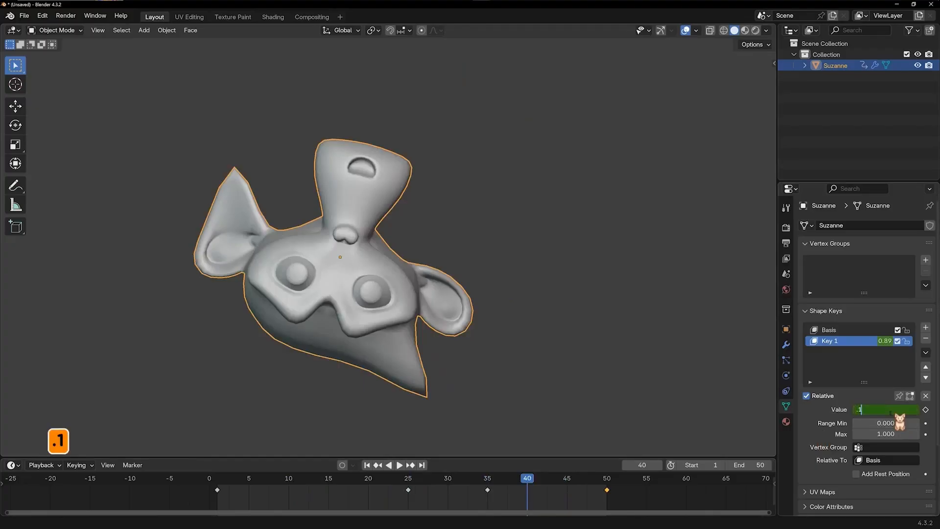
{"action": "key", "text": "Return"}
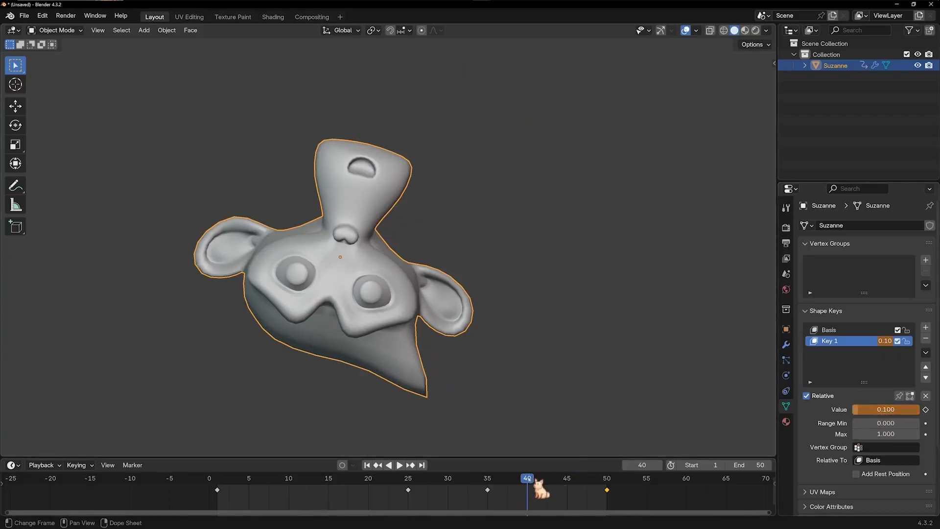
{"action": "key", "text": "space"}
{"action": "key", "text": "Escape"}
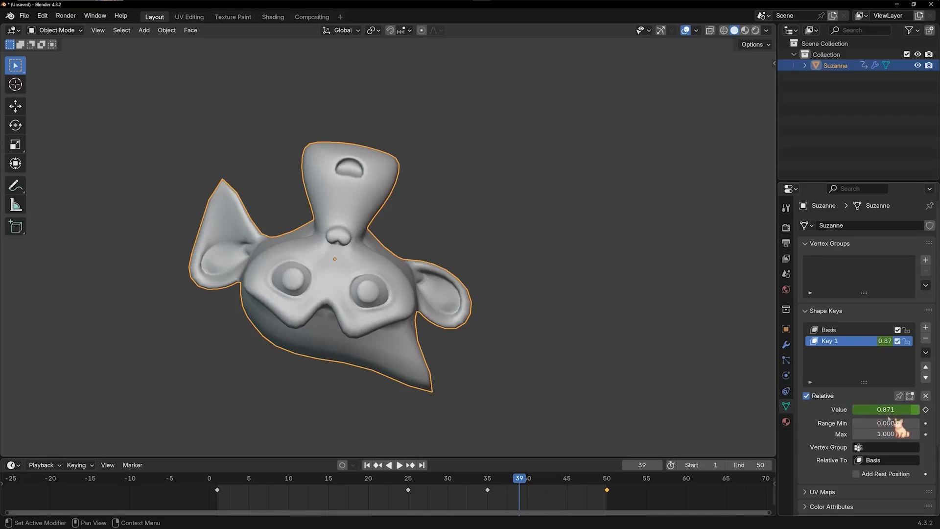
Set Key 1's value to 0.2 at frame 40 and insert a keyframe for it
{"action": "left_click", "coordinate": [527, 486]}
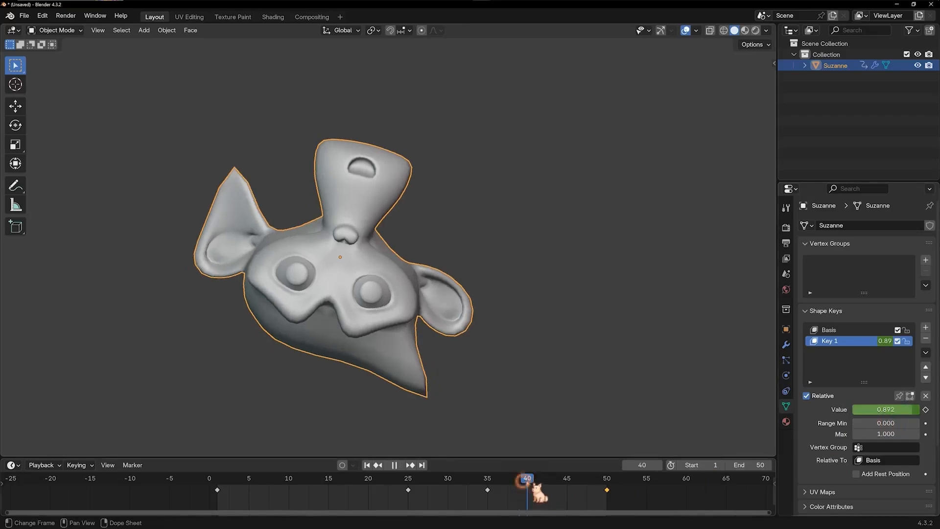
{"action": "left_click", "coordinate": [890, 411]}
{"action": "type", "text": ".2"}
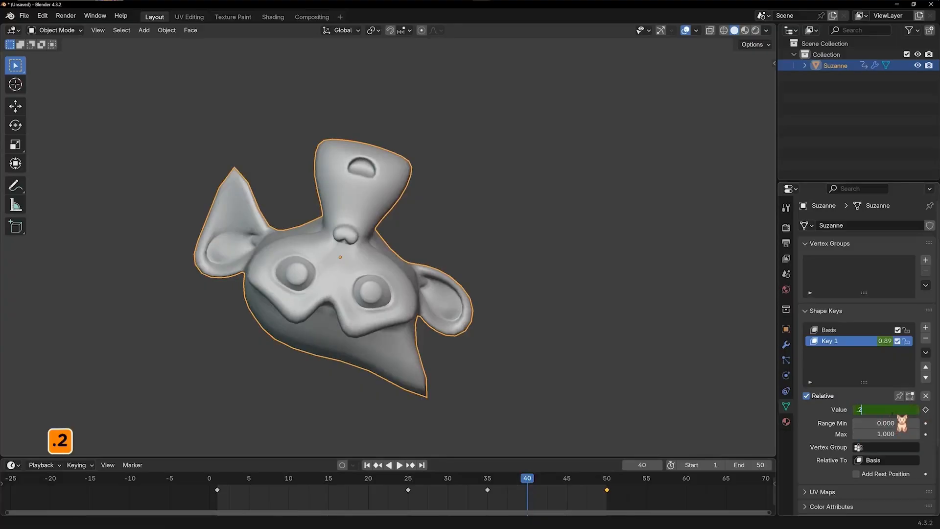
{"action": "key", "text": "Return"}
{"action": "key", "text": "i"}
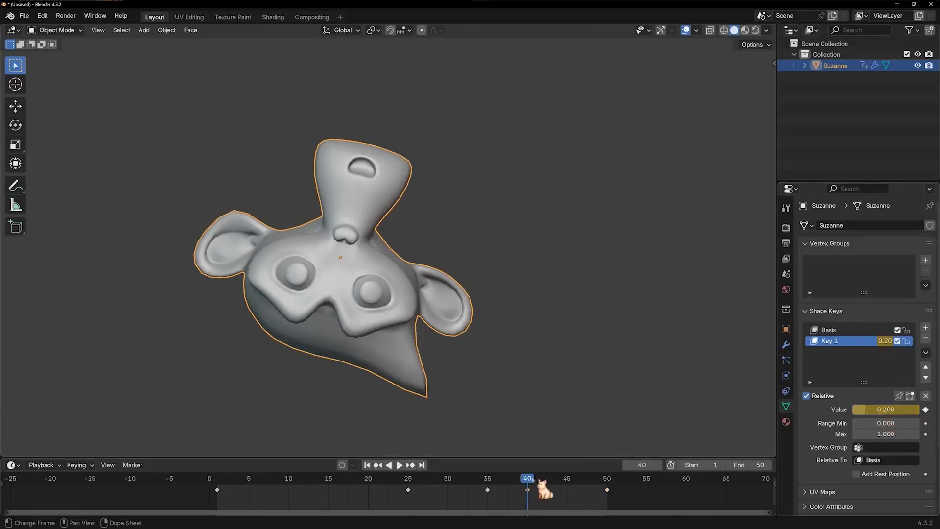
Play the animation from frame 1 to check how the ear's shape key changes over time
{"action": "key", "text": "space"}
{"action": "left_click_drag", "start_coordinate": [553, 485], "coordinate": [218, 482]}
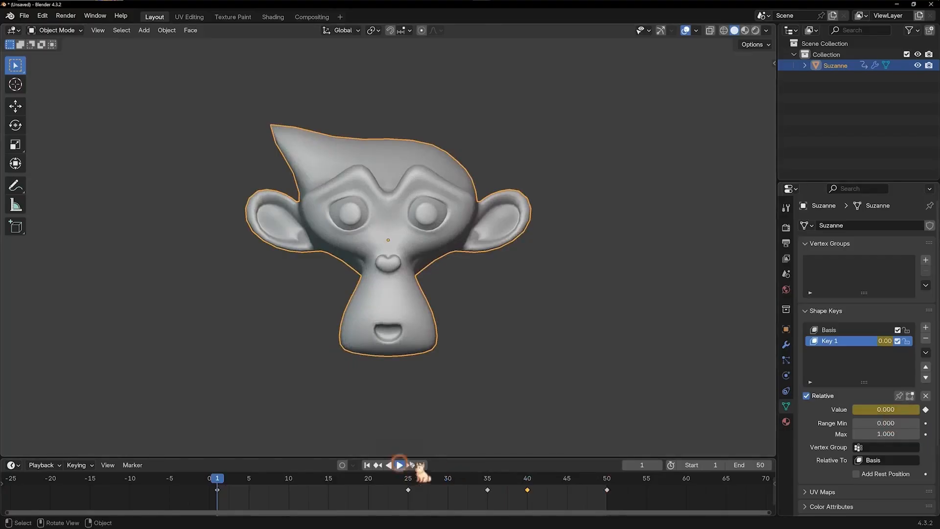
{"action": "left_click", "coordinate": [399, 464]}
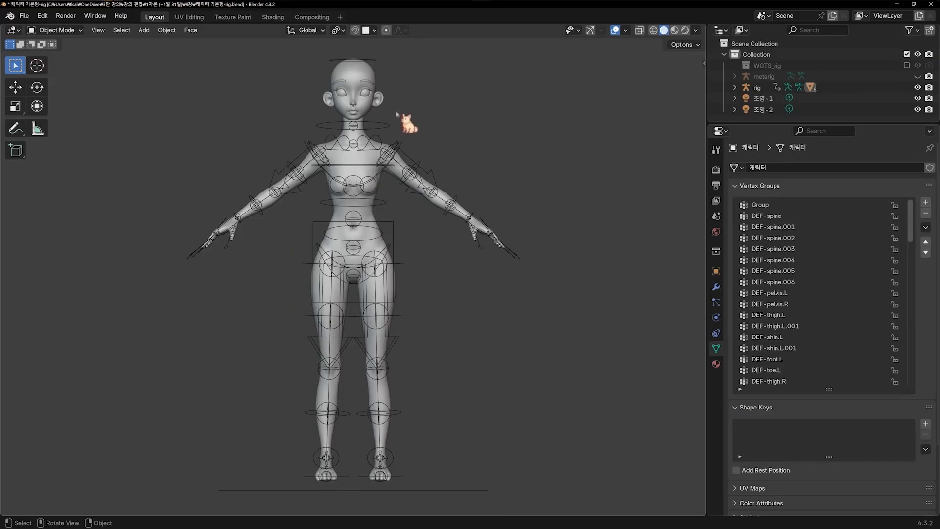
Enter Edit Mode on the rigged character's mesh with the face in close view and nothing selected
{"action": "middle_click_drag", "start_coordinate": [397, 113], "coordinate": [450, 265], "text": "shift"}
{"action": "scroll", "coordinate": [409, 237], "scroll_direction": "up", "scroll_amount": 8}
{"action": "scroll", "coordinate": [411, 303], "scroll_direction": "up", "scroll_amount": 4}
{"action": "scroll", "coordinate": [364, 352], "scroll_direction": "down", "scroll_amount": 3, "text": "shift"}
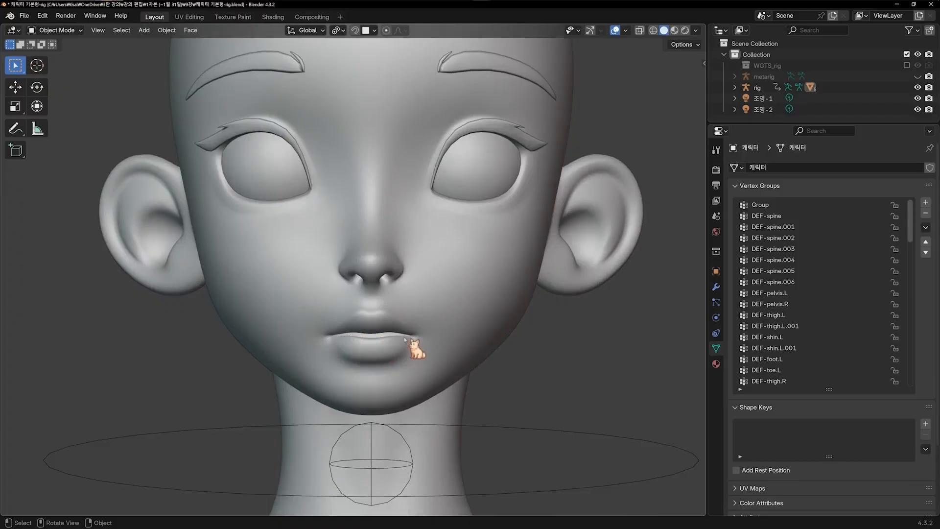
{"action": "middle_click_drag", "start_coordinate": [406, 338], "coordinate": [410, 314], "text": "shift"}
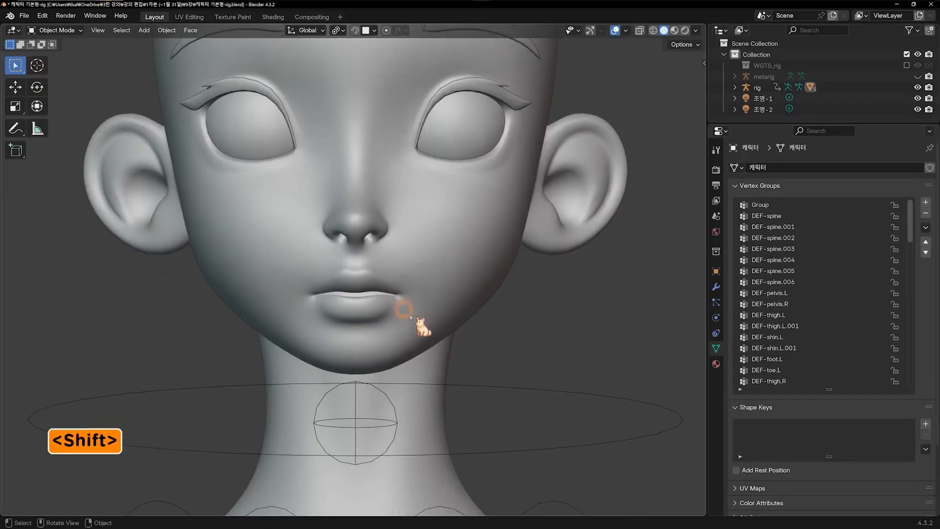
{"action": "key", "text": "Tab"}
{"action": "left_click", "coordinate": [521, 342]}
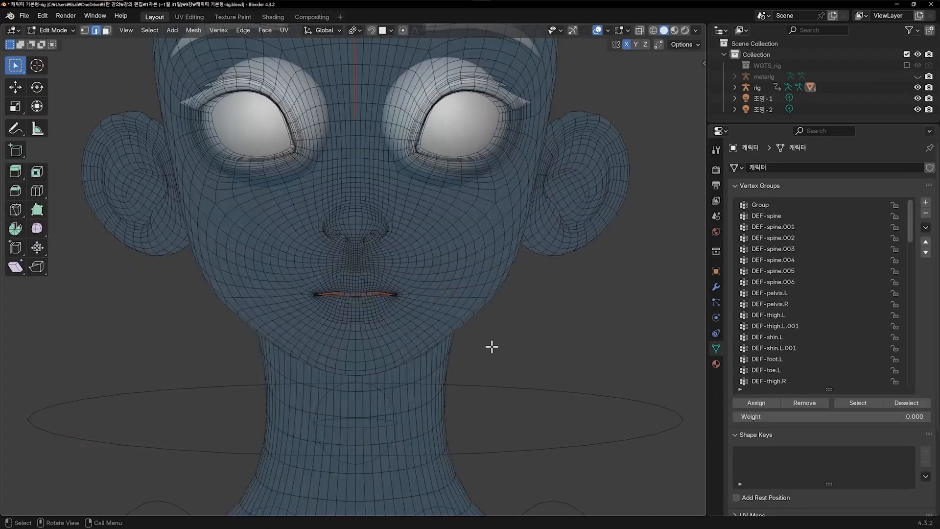
Switch to vertex selection and select the middle vertex on the edge of the character's upper lip
{"action": "scroll", "coordinate": [431, 338], "scroll_direction": "up", "scroll_amount": 7}
{"action": "middle_click_drag", "start_coordinate": [426, 336], "coordinate": [388, 242], "text": "shift"}
{"action": "scroll", "coordinate": [388, 242], "scroll_direction": "up", "scroll_amount": 1}
{"action": "key", "text": "shift+1"}
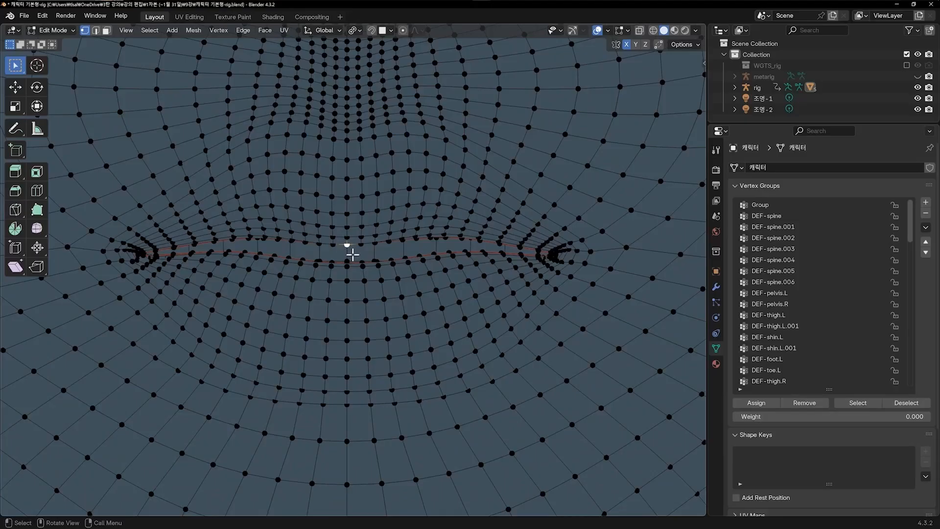
{"action": "scroll", "coordinate": [353, 255], "scroll_direction": "down", "scroll_amount": 4}
{"action": "scroll", "coordinate": [354, 255], "scroll_direction": "up", "scroll_amount": 4}
{"action": "scroll", "coordinate": [356, 252], "scroll_direction": "down", "scroll_amount": 4}
{"action": "scroll", "coordinate": [353, 252], "scroll_direction": "up", "scroll_amount": 3}
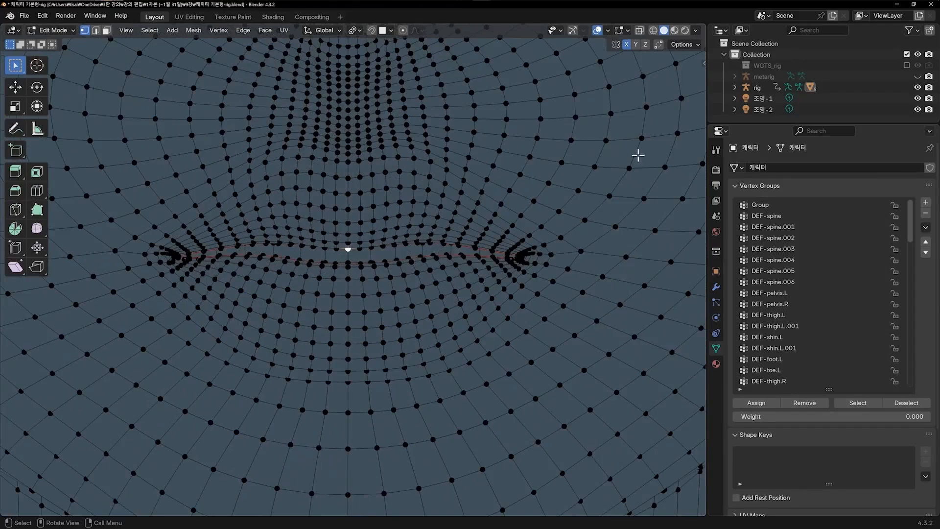
Turn off the Retopology overlay and enable proportional editing with Smooth falloff
{"action": "left_click", "coordinate": [627, 31]}
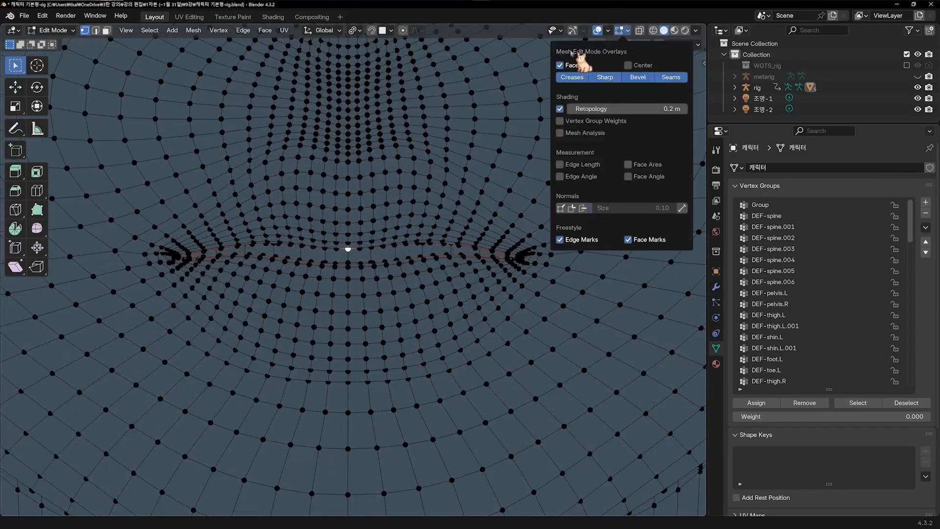
{"action": "left_click", "coordinate": [560, 108]}
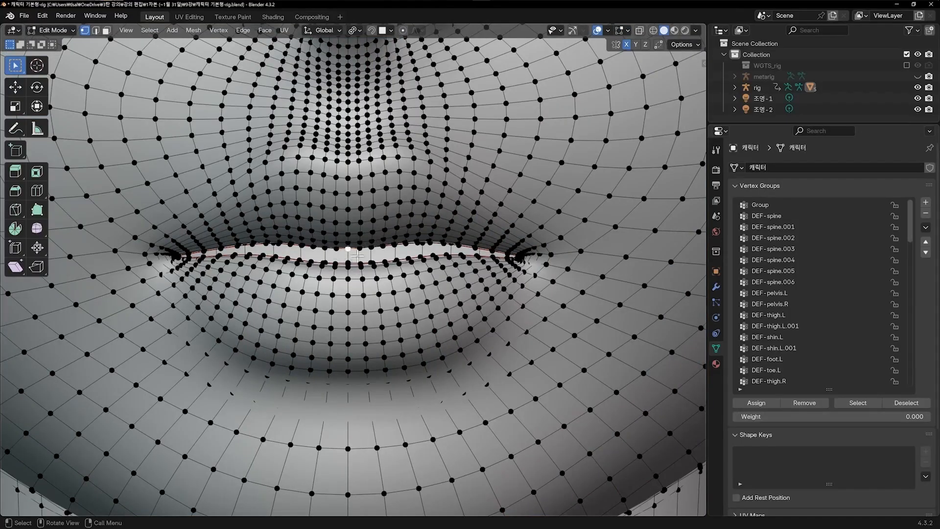
{"action": "key", "text": "o"}
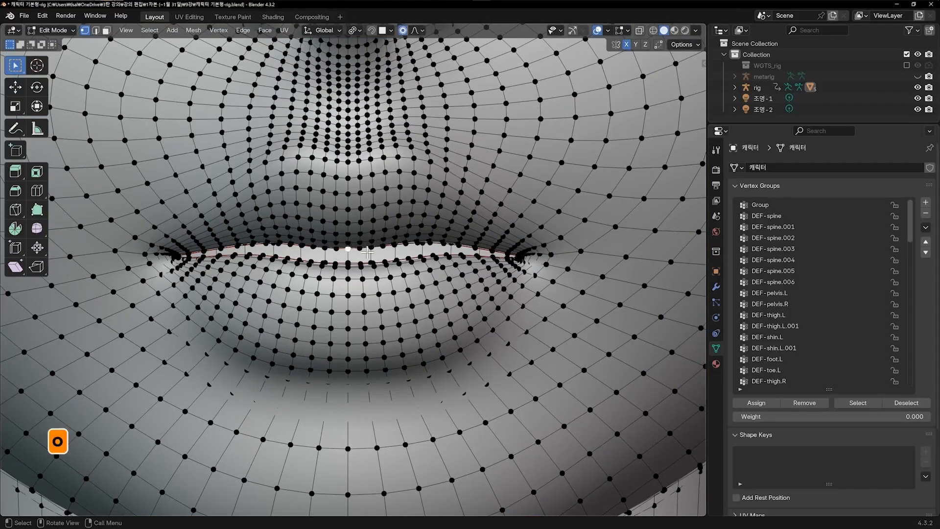
{"action": "left_click", "coordinate": [420, 31]}
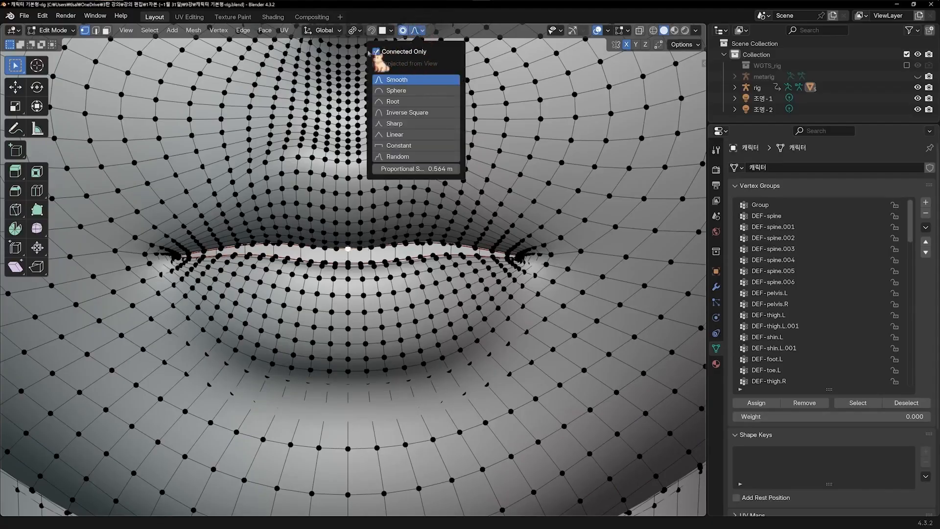
{"action": "left_click", "coordinate": [422, 30]}
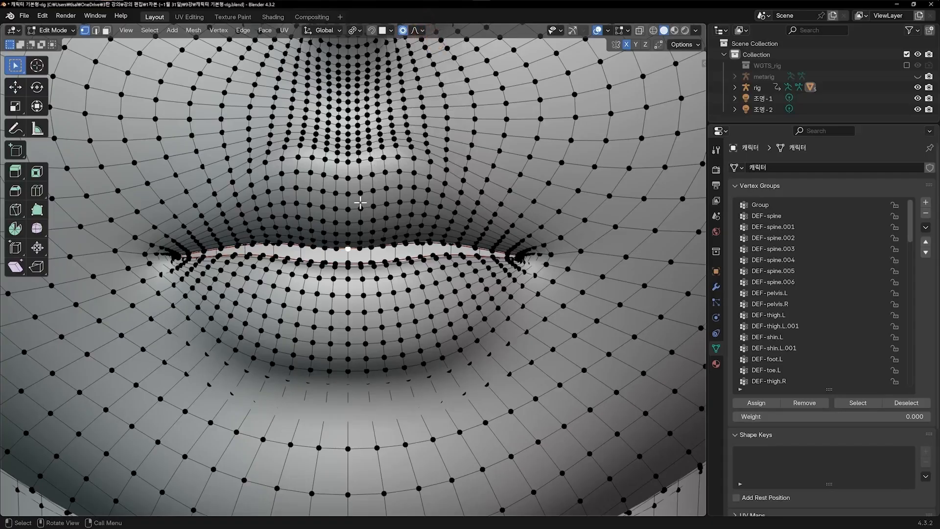
Lower the upper lip's middle vertex about 0.01 m along Z with a proportional size of about 0.2 m
{"action": "key", "text": "g"}
{"action": "key", "text": "z"}
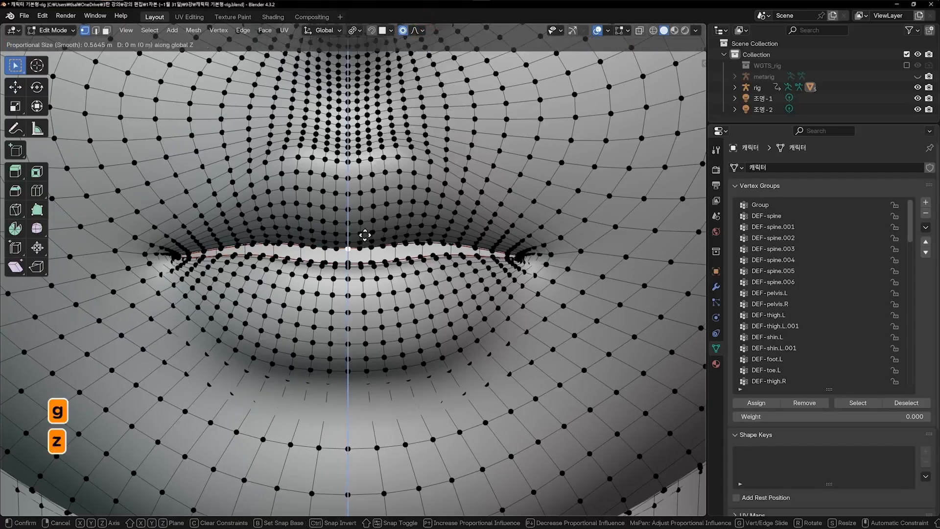
{"action": "scroll", "coordinate": [366, 252], "scroll_direction": "up", "scroll_amount": 14}
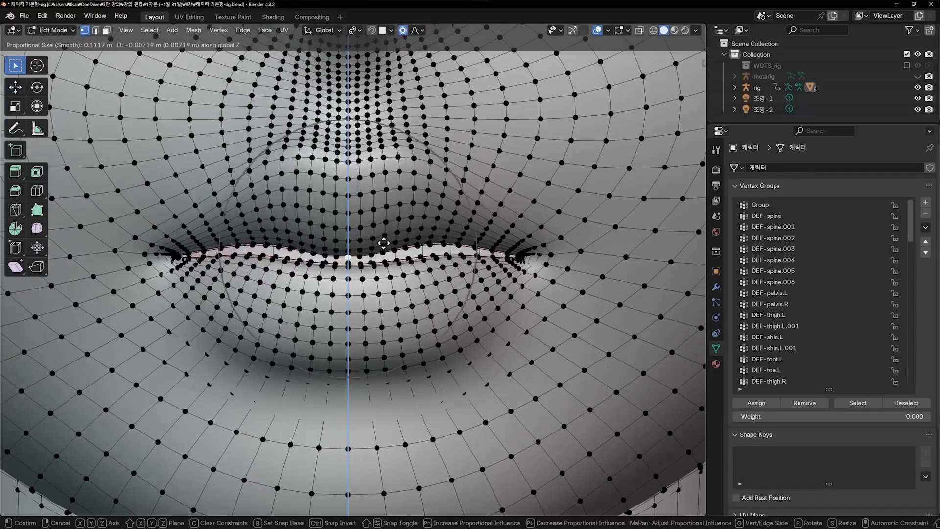
{"action": "scroll", "coordinate": [386, 245], "scroll_direction": "down", "scroll_amount": 1}
{"action": "scroll", "coordinate": [387, 249], "scroll_direction": "down", "scroll_amount": 2}
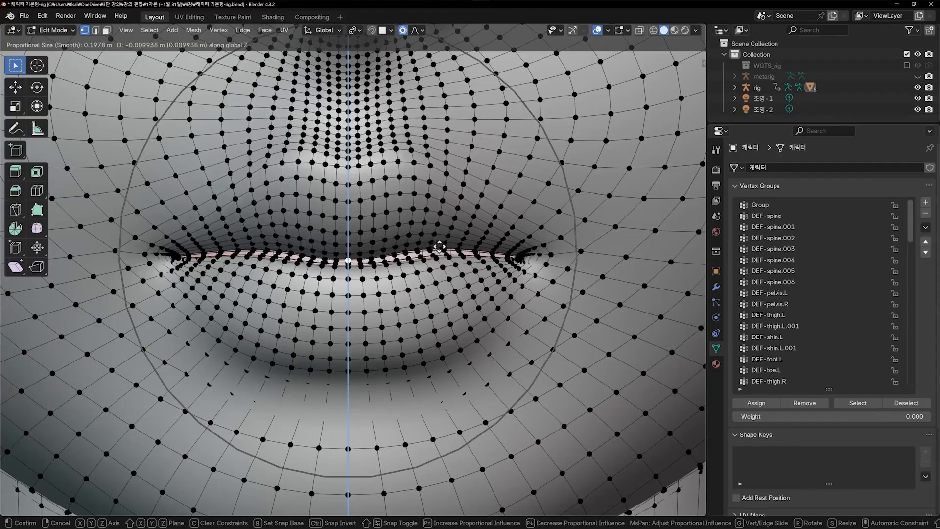
{"action": "left_click", "coordinate": [442, 247]}
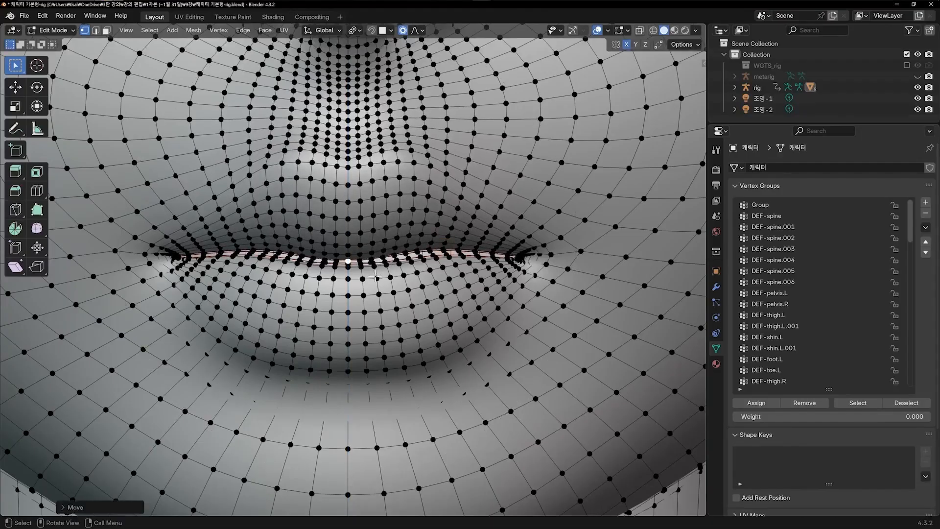
Select the lower lip's middle edge vertex, raise it about 0.006 m along Z with proportional editing, and return to Object Mode
{"action": "scroll", "coordinate": [356, 265], "scroll_direction": "up", "scroll_amount": 5}
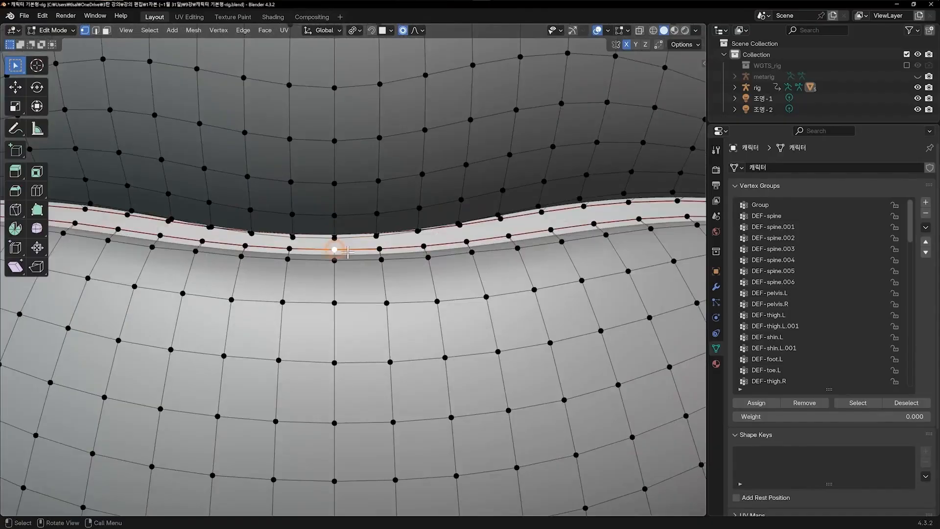
{"action": "scroll", "coordinate": [339, 250], "scroll_direction": "down", "scroll_amount": 6}
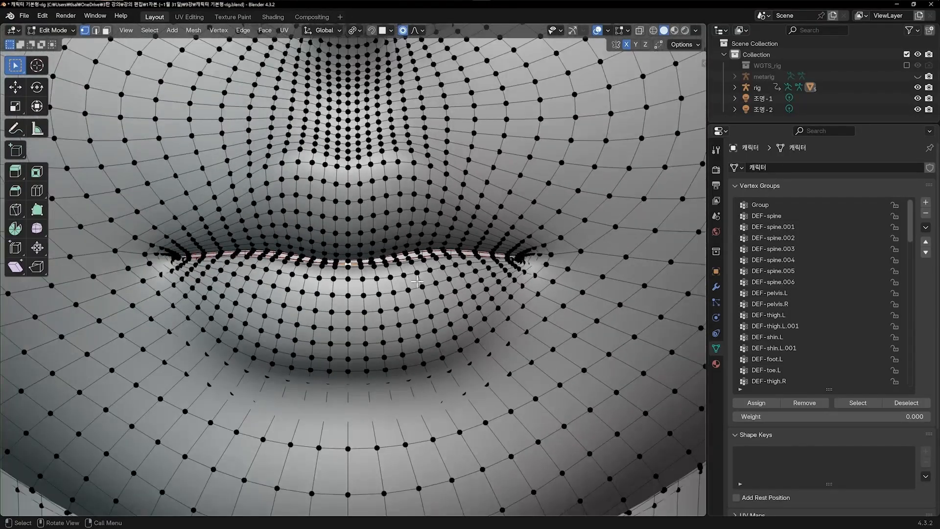
{"action": "key", "text": "g"}
{"action": "key", "text": "z"}
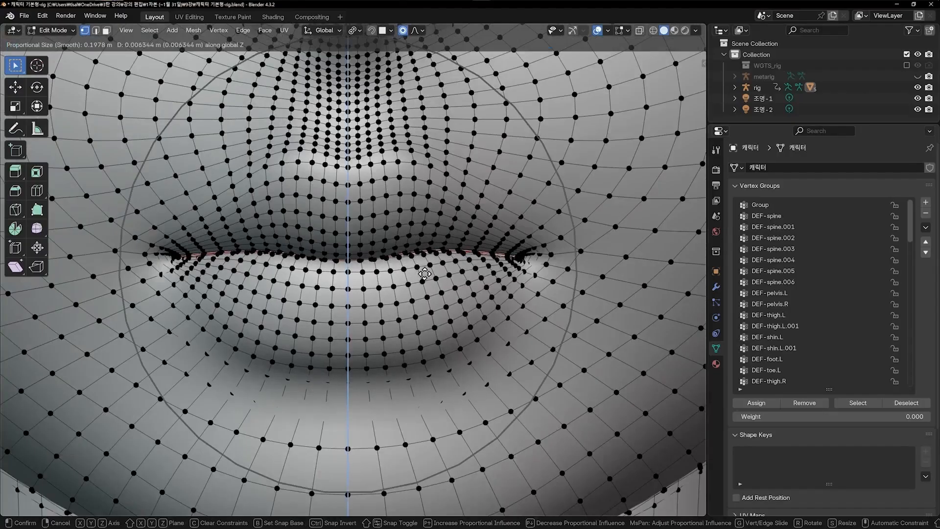
{"action": "left_click", "coordinate": [426, 274]}
{"action": "key", "text": "Tab"}
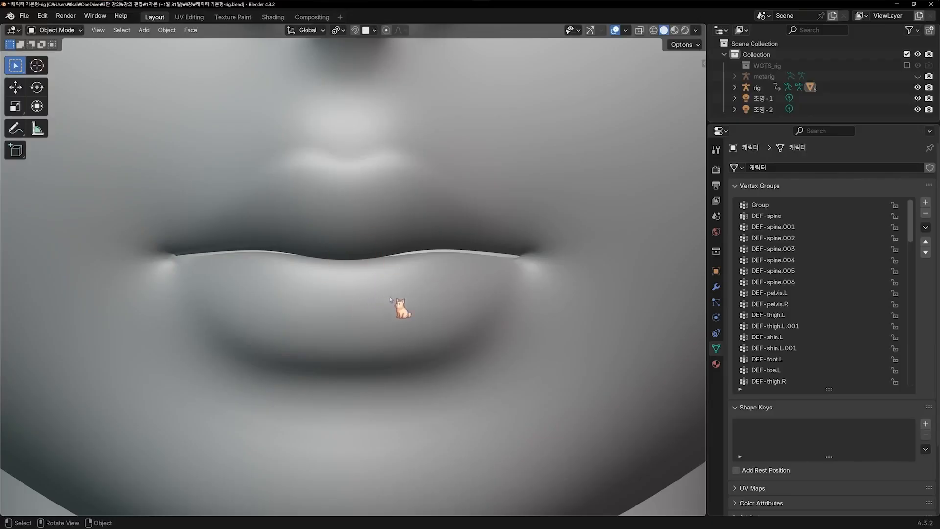
In Edit Mode, select one vertex on each side of the upper lip's edge, midway between the center and the mouth corners
{"action": "key", "text": "Tab"}
{"action": "scroll", "coordinate": [523, 277], "scroll_direction": "up", "scroll_amount": 5}
{"action": "scroll", "coordinate": [230, 276], "scroll_direction": "down", "scroll_amount": 3}
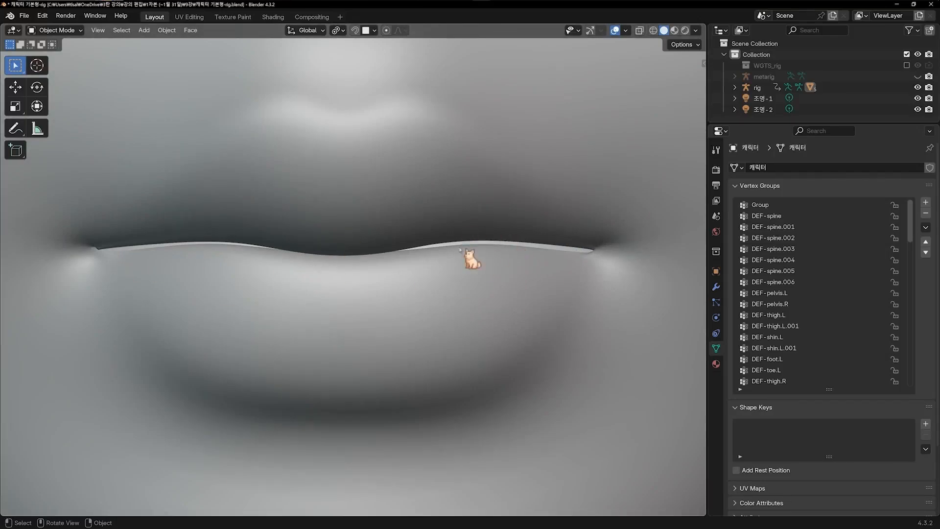
{"action": "key", "text": "Tab"}
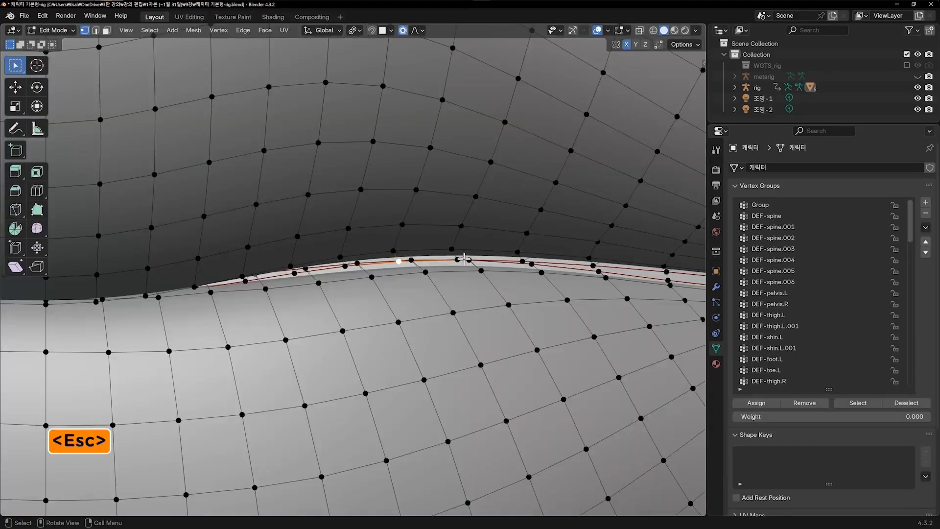
{"action": "middle_click_drag", "start_coordinate": [457, 256], "coordinate": [350, 275]}
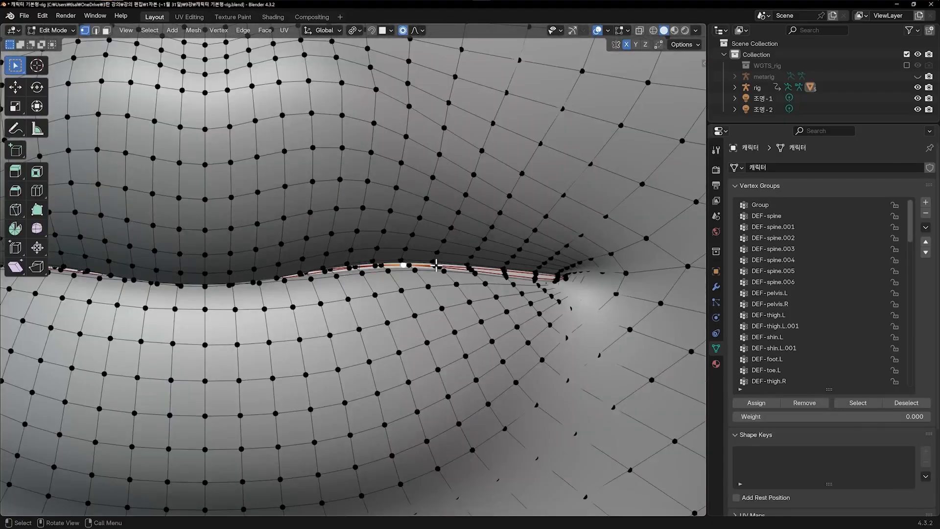
{"action": "middle_click_drag", "start_coordinate": [249, 270], "coordinate": [182, 275], "text": "shift"}
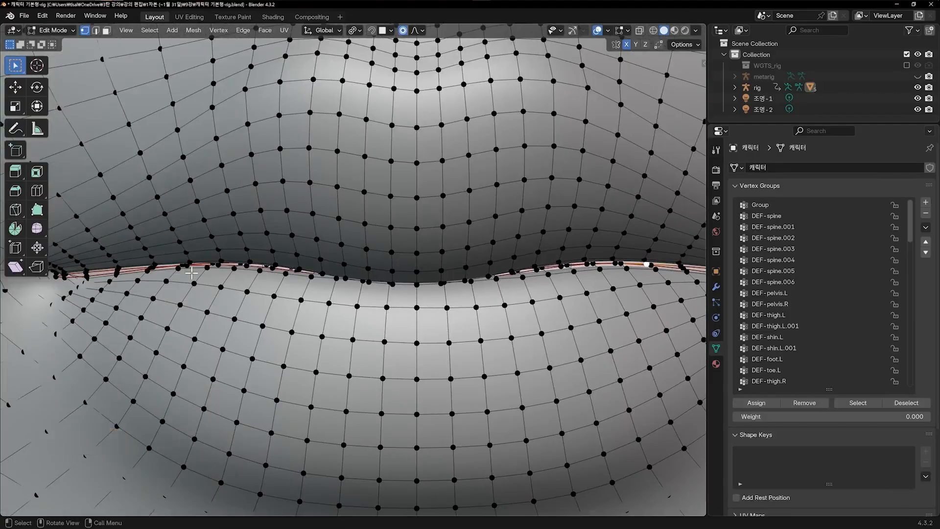
{"action": "scroll", "coordinate": [179, 267], "scroll_direction": "up", "scroll_amount": 3}
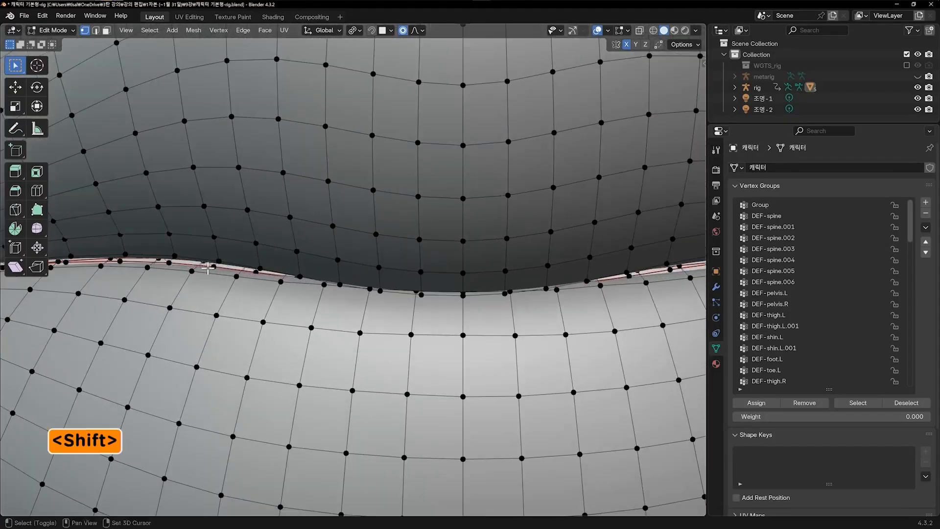
{"action": "middle_click_drag", "start_coordinate": [219, 264], "coordinate": [274, 261], "text": "shift"}
{"action": "left_click", "coordinate": [269, 260], "text": "shift"}
{"action": "key", "text": "ctrl+z"}
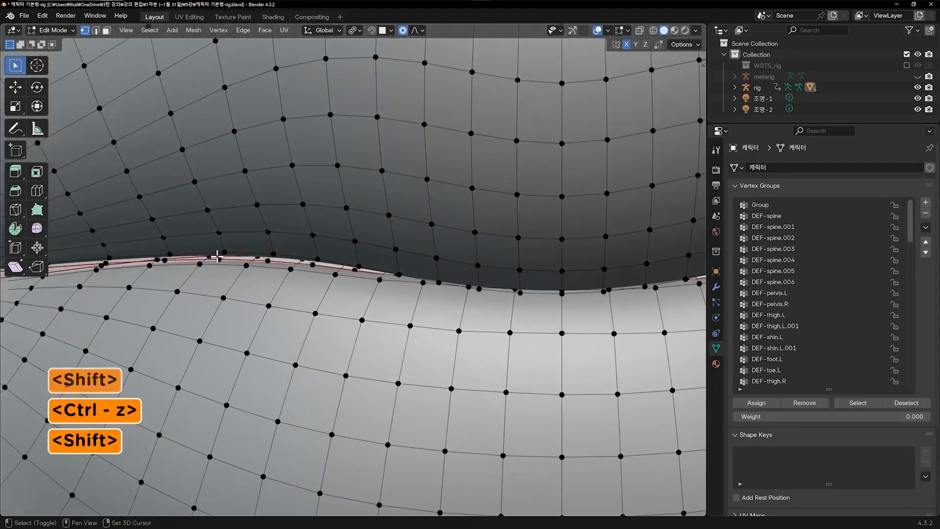
{"action": "left_click", "coordinate": [216, 259], "text": "shift"}
{"action": "scroll", "coordinate": [306, 256], "scroll_direction": "down", "scroll_amount": 4}
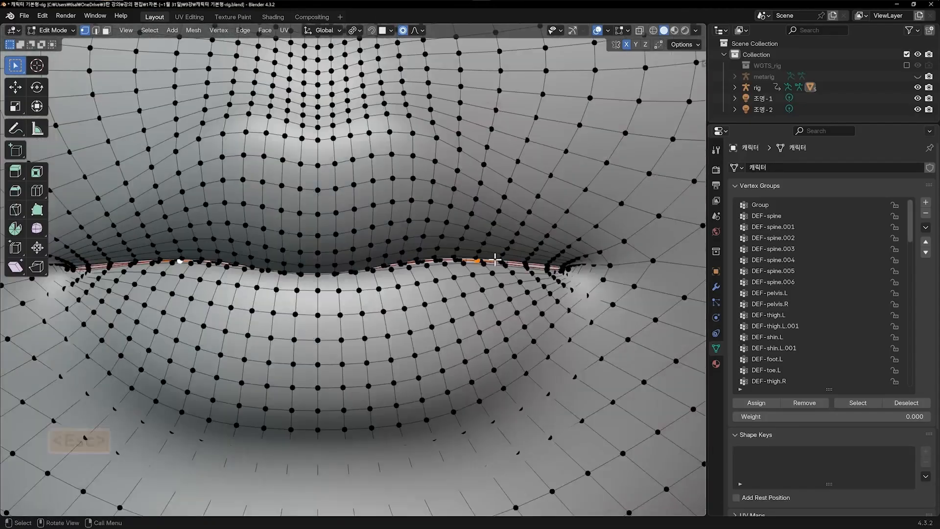
Lower the two upper-lip side vertices slightly along Z with a proportional size of about 0.2 m, and check the lips in Object Mode
{"action": "key", "text": "g"}
{"action": "key", "text": "z"}
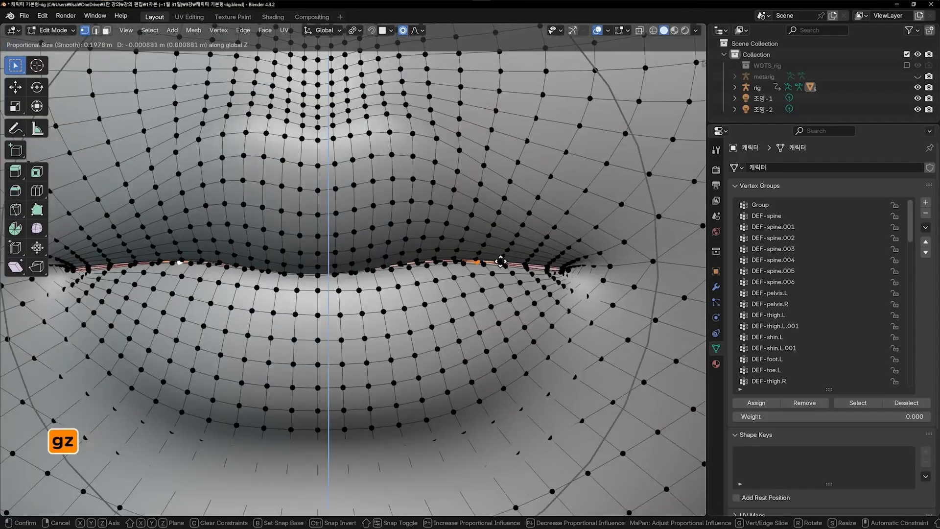
{"action": "left_click", "coordinate": [497, 263]}
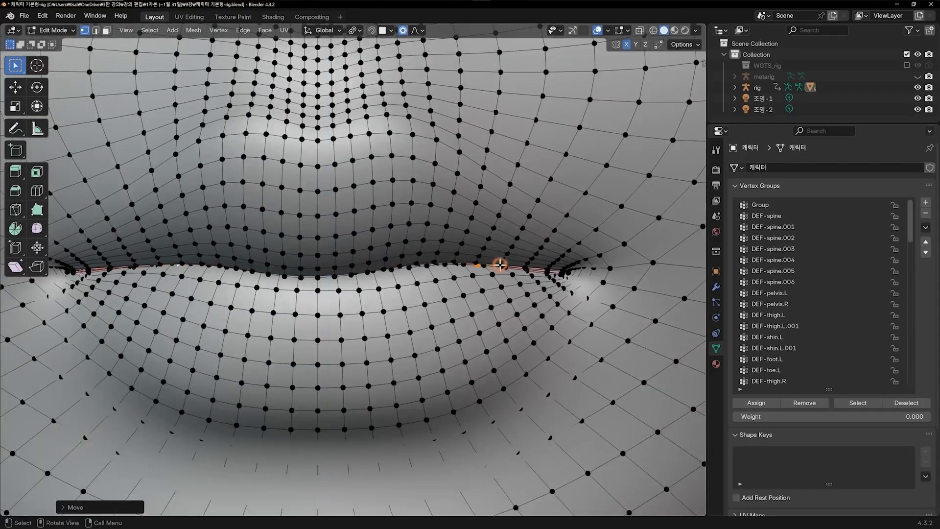
{"action": "key", "text": "Tab"}
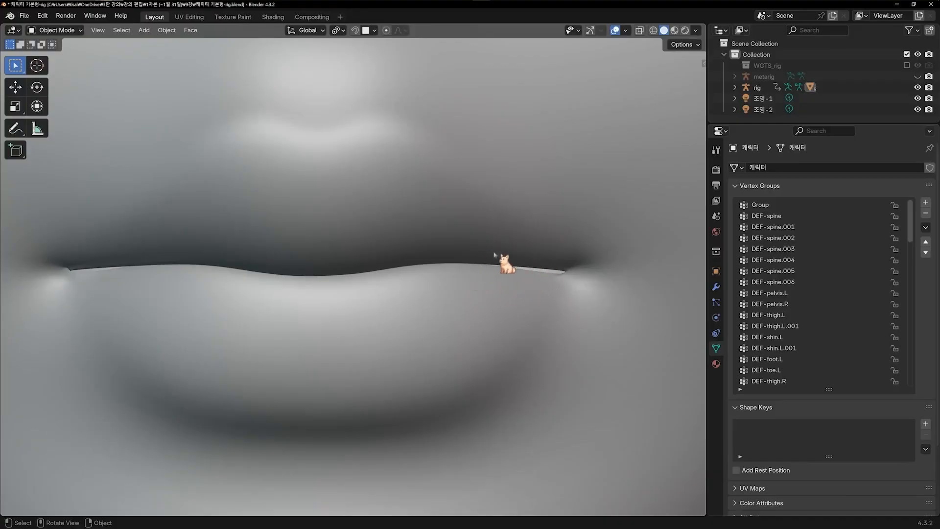
{"action": "scroll", "coordinate": [512, 268], "scroll_direction": "down", "scroll_amount": 3}
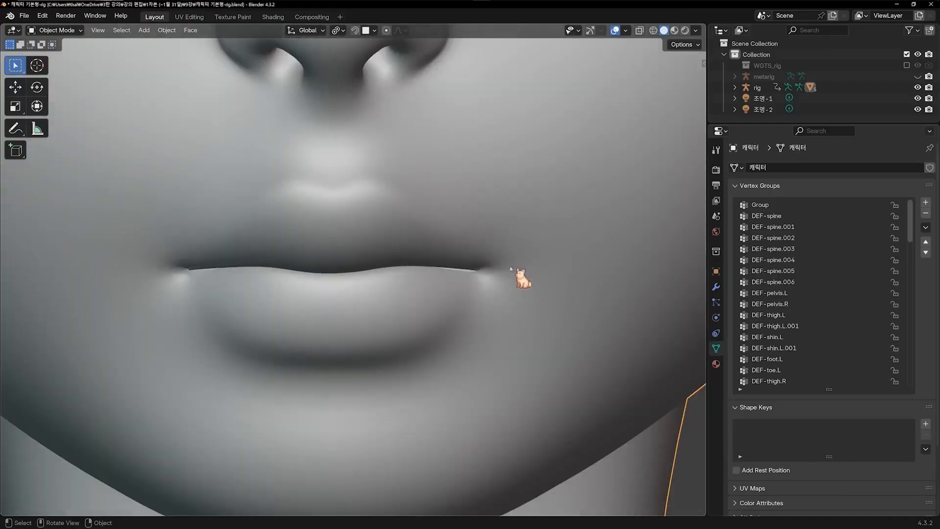
In Edit Mode, select the upper-lip edge vertices next to the left and right mouth corners
{"action": "scroll", "coordinate": [512, 269], "scroll_direction": "up", "scroll_amount": 5}
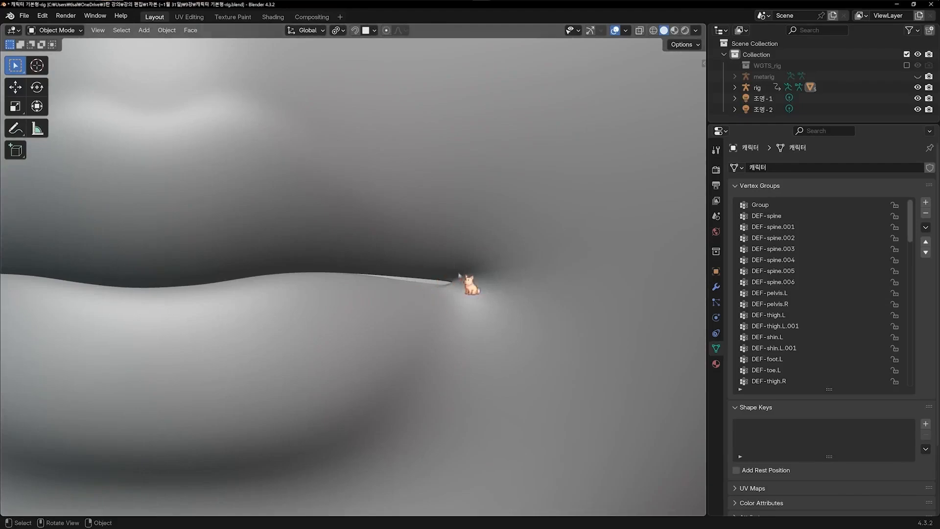
{"action": "scroll", "coordinate": [456, 281], "scroll_direction": "up", "scroll_amount": 4}
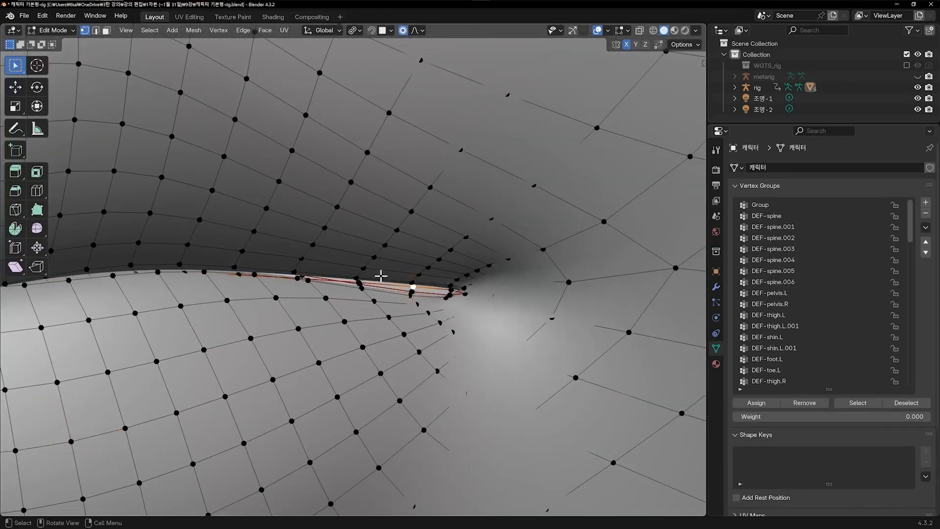
{"action": "scroll", "coordinate": [377, 274], "scroll_direction": "down", "scroll_amount": 8}
{"action": "middle_click_drag", "start_coordinate": [373, 272], "coordinate": [393, 274], "text": "shift"}
{"action": "scroll", "coordinate": [393, 274], "scroll_direction": "up", "scroll_amount": 5}
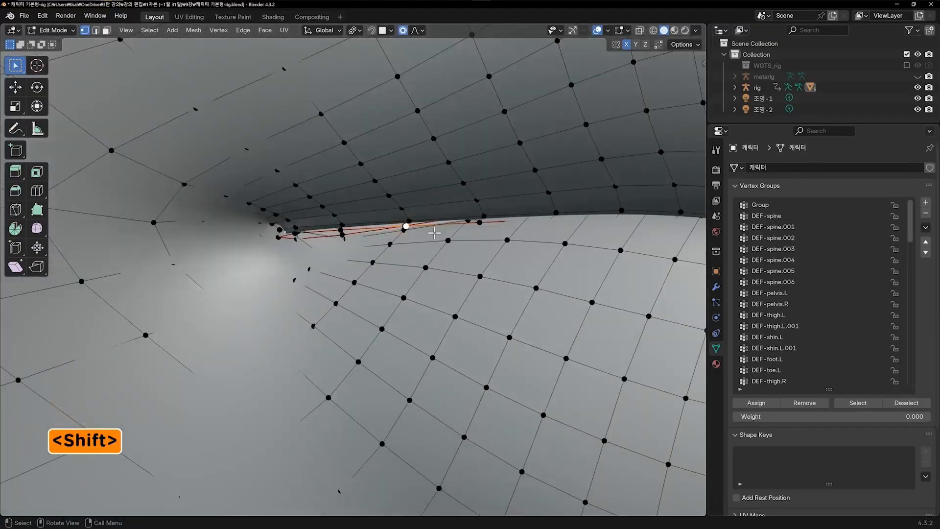
{"action": "scroll", "coordinate": [434, 233], "scroll_direction": "down", "scroll_amount": 4}
{"action": "middle_click_drag", "start_coordinate": [434, 233], "coordinate": [342, 235], "text": "shift"}
{"action": "scroll", "coordinate": [343, 235], "scroll_direction": "down", "scroll_amount": 3}
Lower the two mouth-corner vertices about 0.002 m along Z with a proportional size of about 0.04 m, and leave Edit Mode
{"action": "key", "text": "g"}
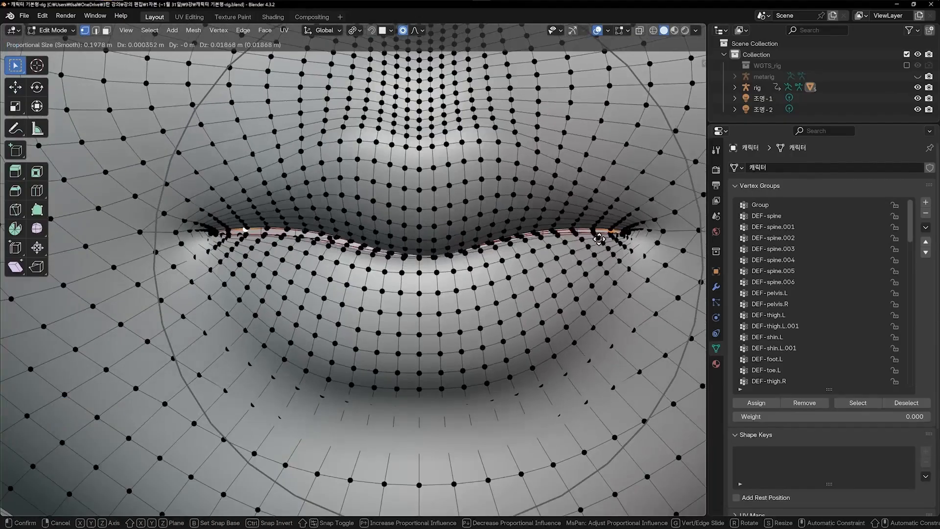
{"action": "left_click", "coordinate": [598, 238]}
{"action": "scroll", "coordinate": [598, 238], "scroll_direction": "up", "scroll_amount": 5}
{"action": "middle_click_drag", "start_coordinate": [598, 238], "coordinate": [449, 218], "text": "shift"}
{"action": "key", "text": "g"}
{"action": "key", "text": "z"}
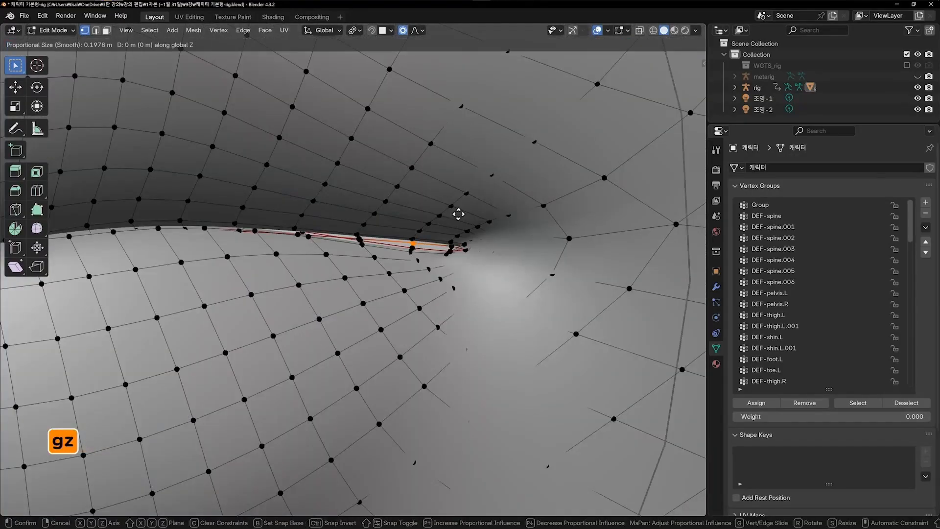
{"action": "scroll", "coordinate": [458, 214], "scroll_direction": "up", "scroll_amount": 5}
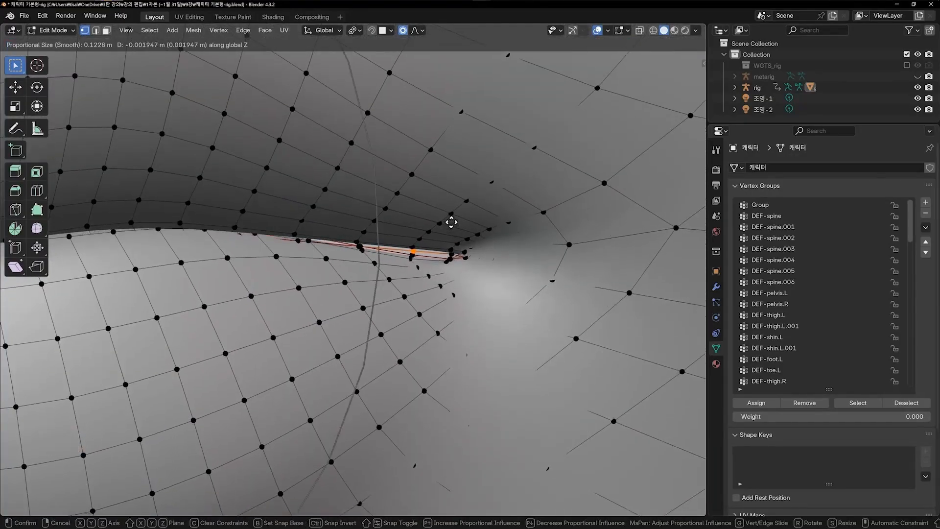
{"action": "scroll", "coordinate": [451, 222], "scroll_direction": "up", "scroll_amount": 14}
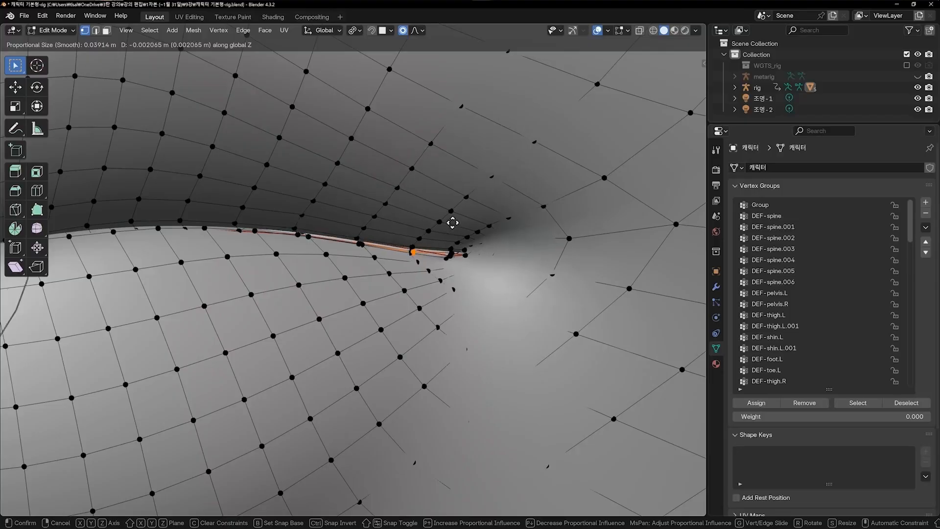
{"action": "left_click", "coordinate": [453, 223]}
{"action": "scroll", "coordinate": [483, 269], "scroll_direction": "down", "scroll_amount": 5}
{"action": "key", "text": "Tab"}
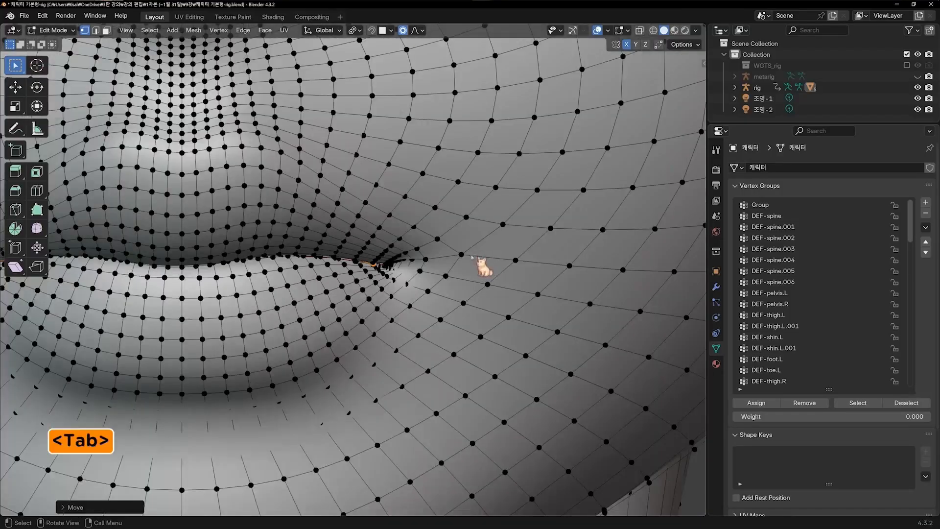
Deselect the mesh and examine the closed mouth and the head from the front and both sides
{"action": "middle_click_drag", "start_coordinate": [395, 269], "coordinate": [492, 286], "text": "shift"}
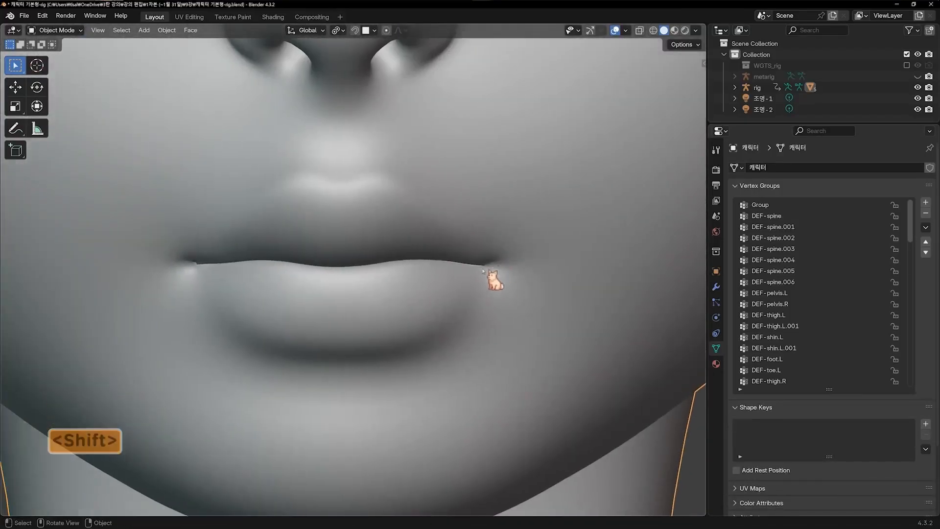
{"action": "scroll", "coordinate": [491, 270], "scroll_direction": "down", "scroll_amount": 3}
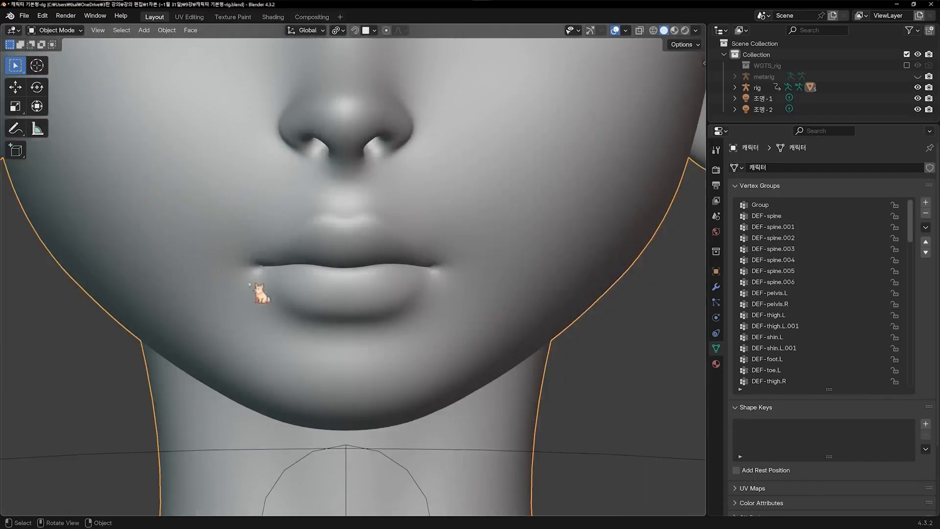
{"action": "left_click", "coordinate": [662, 313]}
{"action": "scroll", "coordinate": [603, 283], "scroll_direction": "down", "scroll_amount": 4}
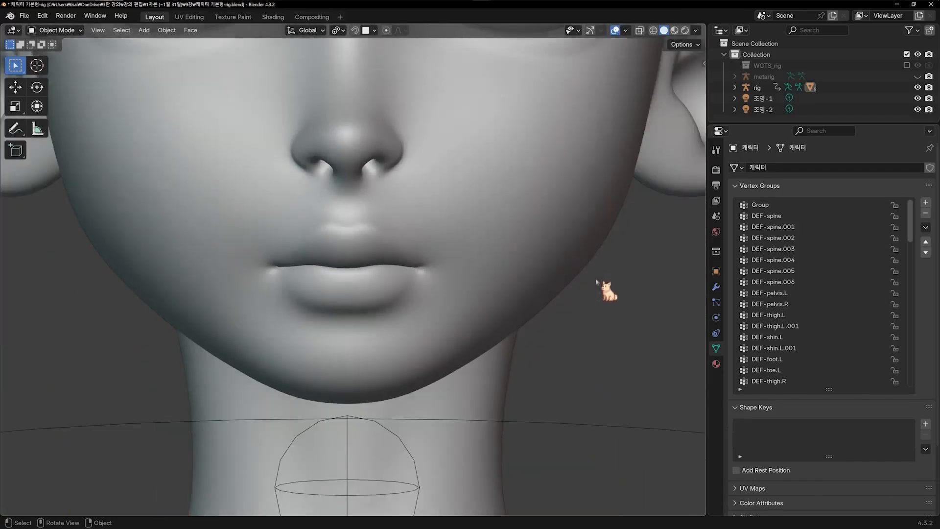
{"action": "scroll", "coordinate": [460, 279], "scroll_direction": "down", "scroll_amount": 3}
{"action": "key", "text": "KP_4"}
{"action": "key", "text": "KP_4"}
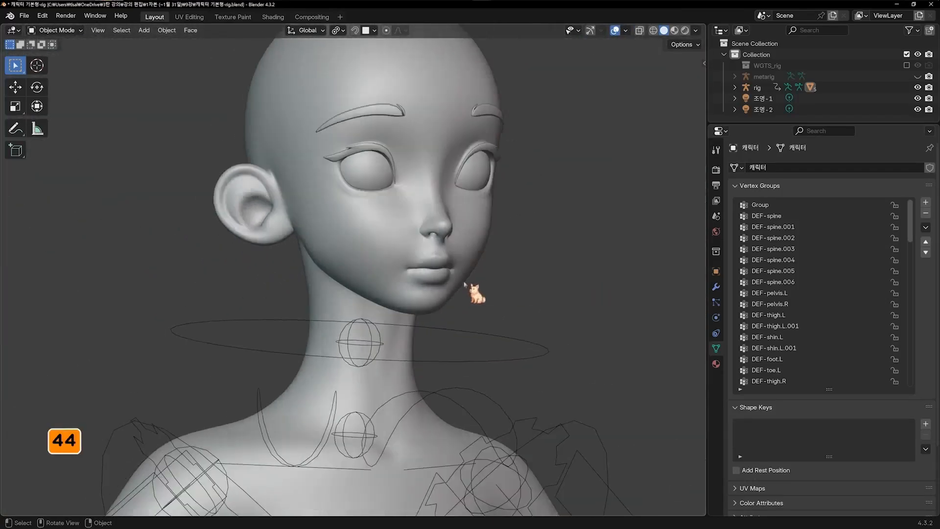
{"action": "key", "text": "KP_4"}
{"action": "key", "text": "KP_1"}
{"action": "key", "text": "KP_6"}
{"action": "key", "text": "KP_6"}
{"action": "key", "text": "KP_6"}
{"action": "key", "text": "KP_6"}
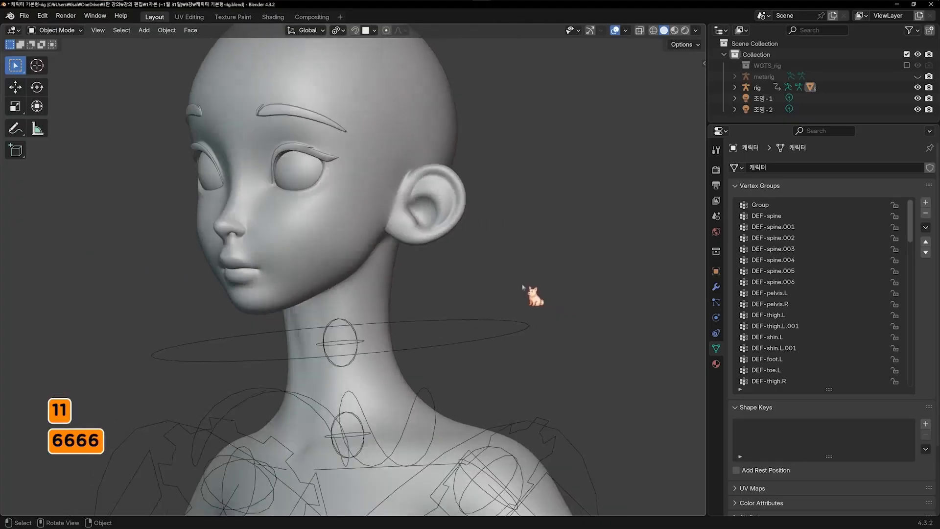
{"action": "key", "text": "KP_1"}
{"action": "middle_click_drag", "start_coordinate": [517, 277], "coordinate": [514, 314], "text": "shift"}
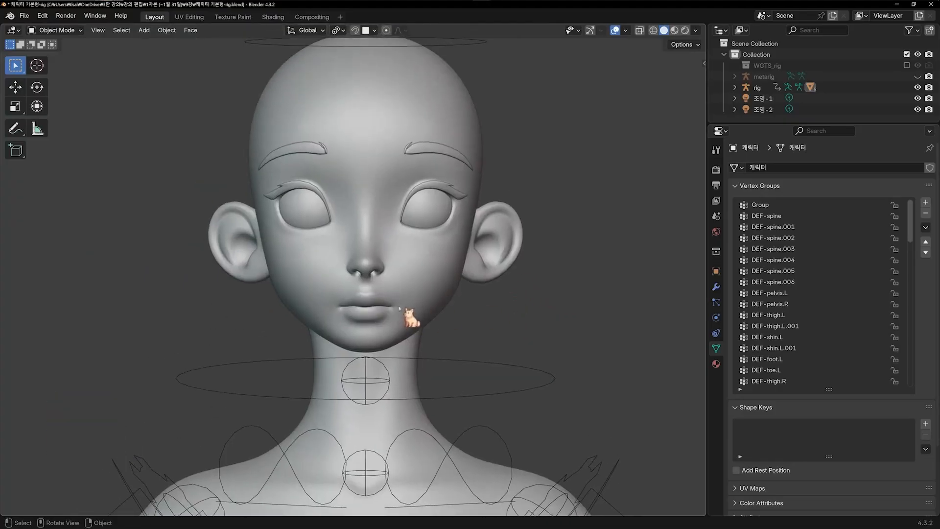
Select the character mesh and enter Edit Mode with edge selection, with the head and upper body in front view
{"action": "left_click", "coordinate": [431, 304]}
{"action": "key", "text": "Tab"}
{"action": "key", "text": "2"}
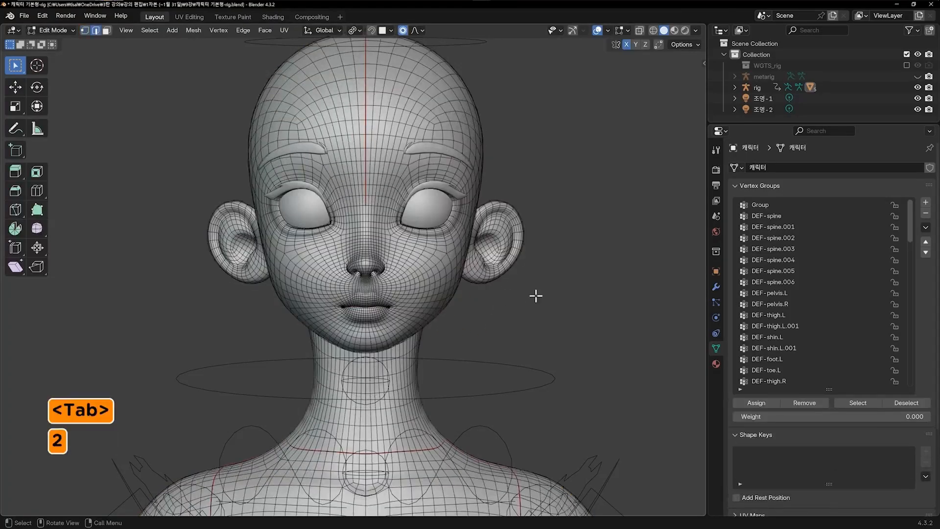
{"action": "scroll", "coordinate": [495, 319], "scroll_direction": "down", "scroll_amount": 3}
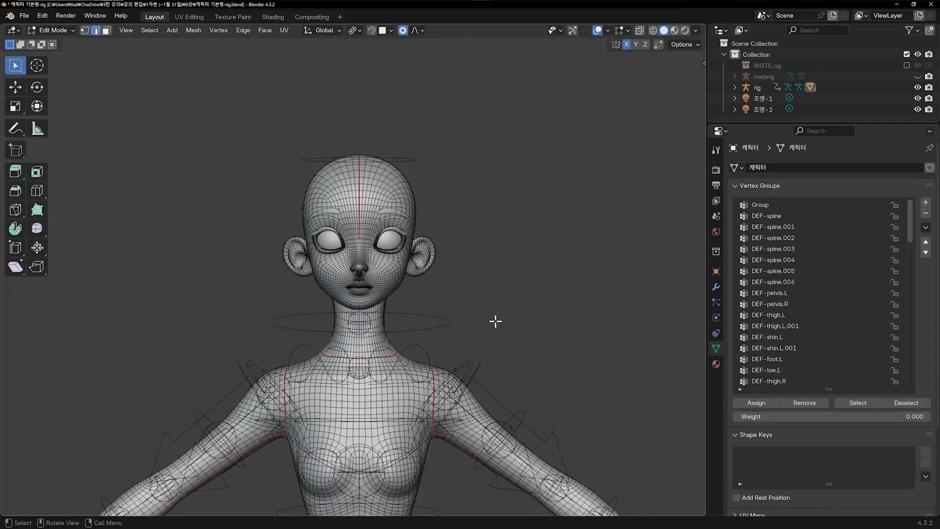
Leave Edit Mode and switch the character mesh to Sculpt Mode, with the face in front view
{"action": "middle_click_drag", "start_coordinate": [495, 319], "coordinate": [562, 293]}
{"action": "key", "text": "KP_1"}
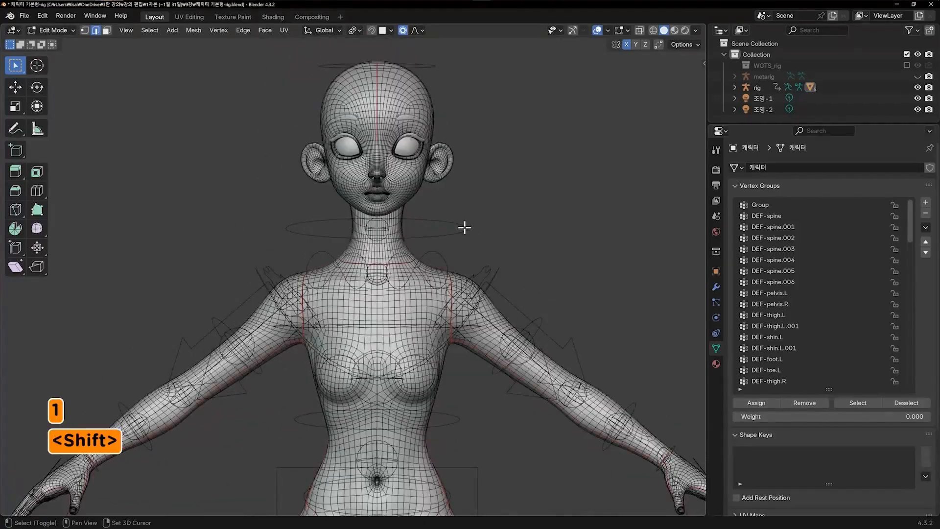
{"action": "middle_click_drag", "start_coordinate": [463, 225], "coordinate": [466, 156], "text": "shift"}
{"action": "scroll", "coordinate": [464, 296], "scroll_direction": "up", "scroll_amount": 3}
{"action": "scroll", "coordinate": [465, 156], "scroll_direction": "down", "scroll_amount": 1}
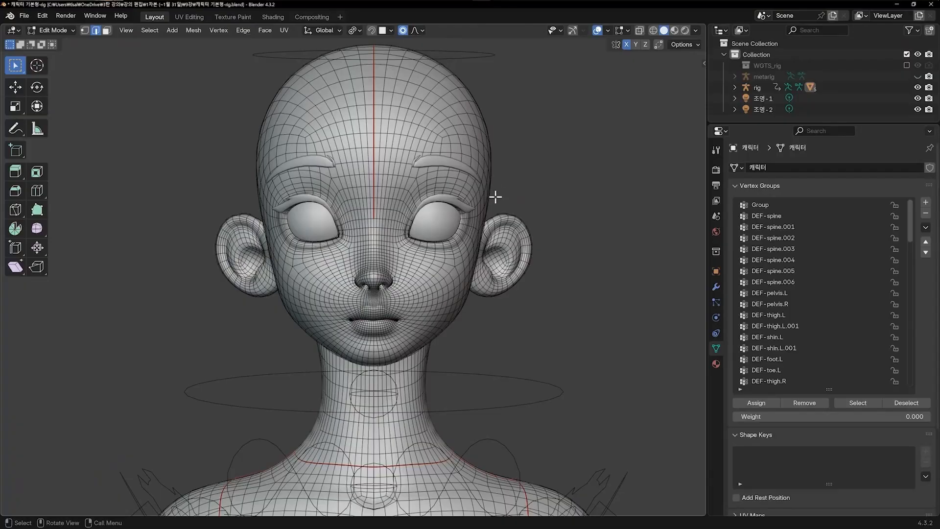
{"action": "scroll", "coordinate": [496, 197], "scroll_direction": "up", "scroll_amount": 2}
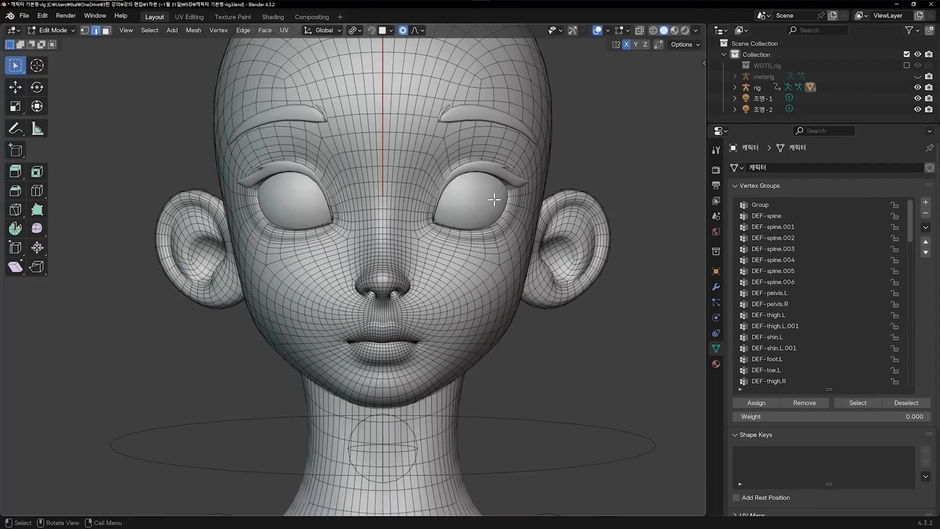
{"action": "key", "text": "Tab"}
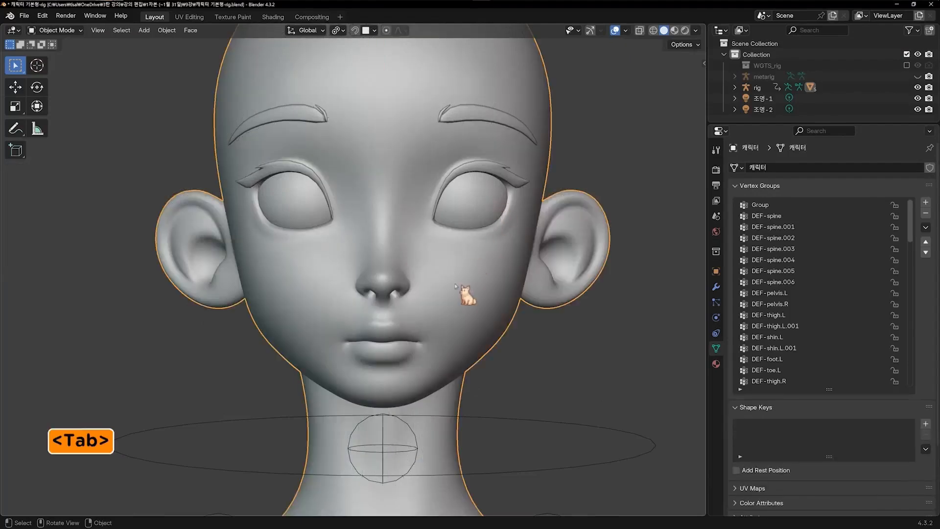
{"action": "key", "text": "z"}
{"action": "left_click", "coordinate": [470, 296]}
{"action": "key", "text": "ctrl+Tab"}
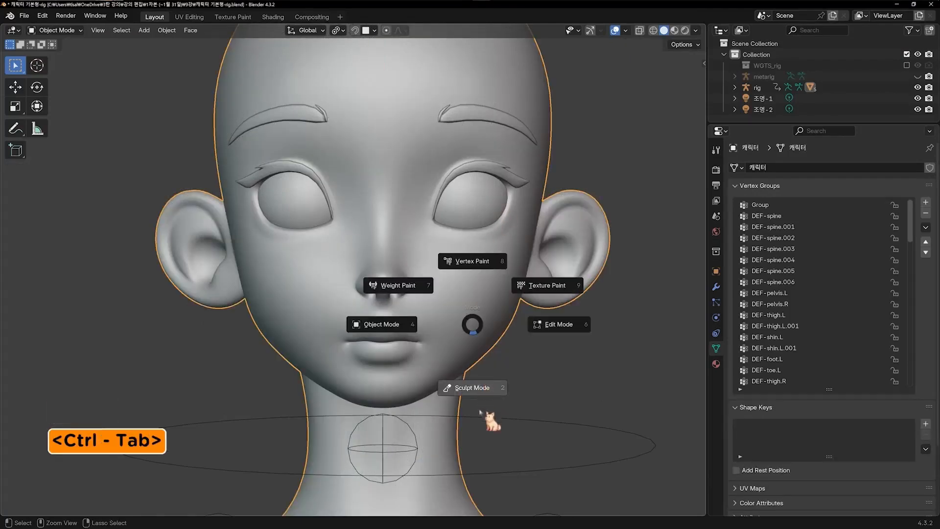
{"action": "left_click", "coordinate": [468, 389]}
{"action": "scroll", "coordinate": [439, 371], "scroll_direction": "up", "scroll_amount": 4}
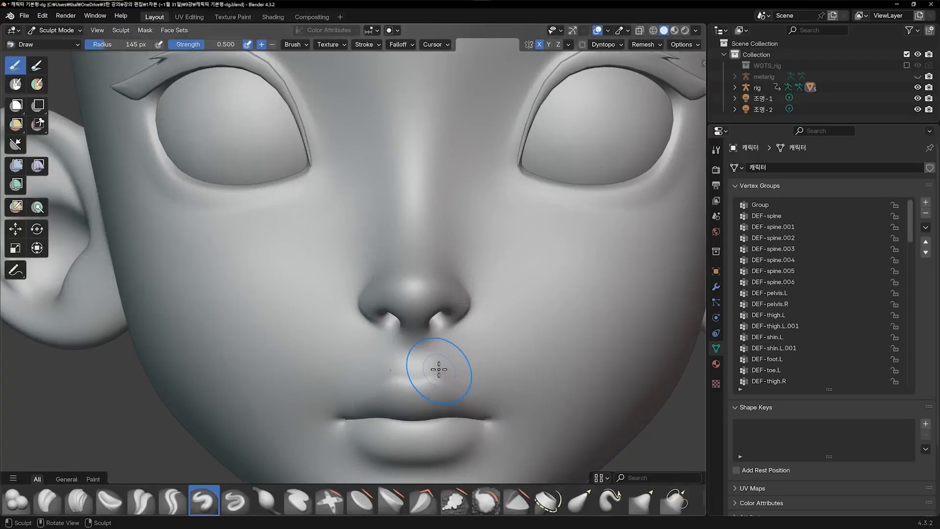
Sharpen the crease around the outer nostril wing with the Crease Polish brush at 145 px radius and 0.250 strength
{"action": "key", "text": "shift+c"}
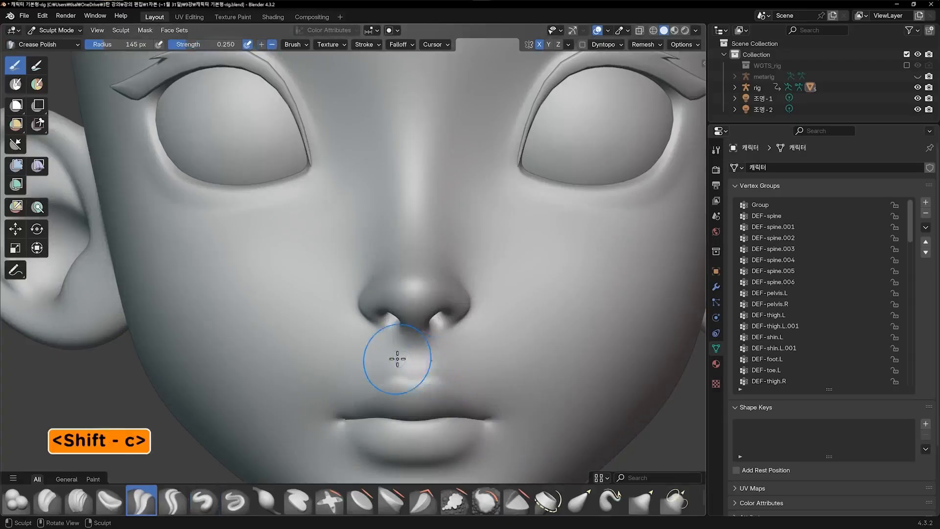
{"action": "middle_click_drag", "start_coordinate": [397, 359], "coordinate": [445, 352]}
{"action": "scroll", "coordinate": [445, 353], "scroll_direction": "down", "scroll_amount": 5}
{"action": "middle_click_drag", "start_coordinate": [468, 304], "coordinate": [359, 307], "text": "shift"}
{"action": "scroll", "coordinate": [353, 292], "scroll_direction": "up", "scroll_amount": 4}
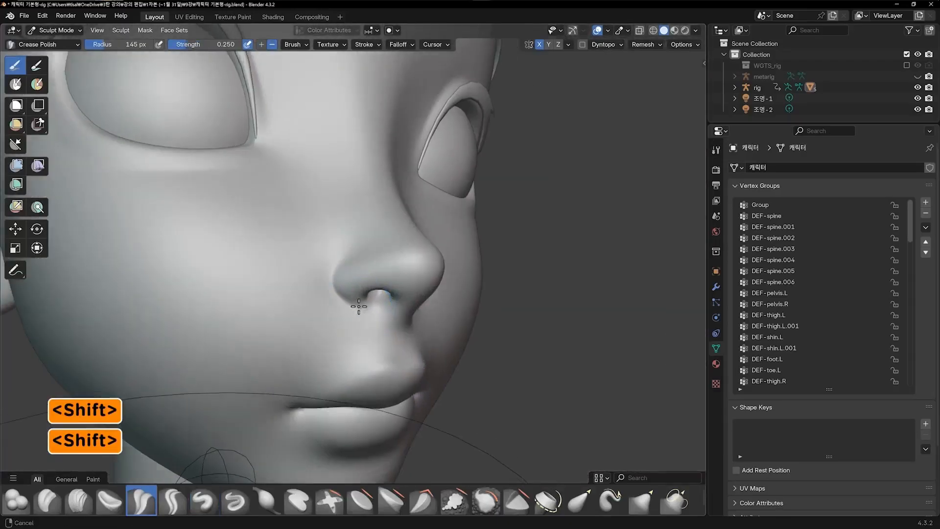
{"action": "scroll", "coordinate": [355, 311], "scroll_direction": "up", "scroll_amount": 5}
{"action": "mouse_move", "coordinate": [346, 300]}
{"action": "left_mouse_down", "text": "shift"}
{"action": "mouse_move", "coordinate": [331, 367]}
{"action": "mouse_move", "coordinate": [332, 328]}
{"action": "mouse_move", "coordinate": [356, 389]}
{"action": "left_mouse_up", "text": "shift"}
{"action": "key", "text": "ctrl+z"}
{"action": "left_click_drag", "start_coordinate": [327, 344], "coordinate": [352, 380]}
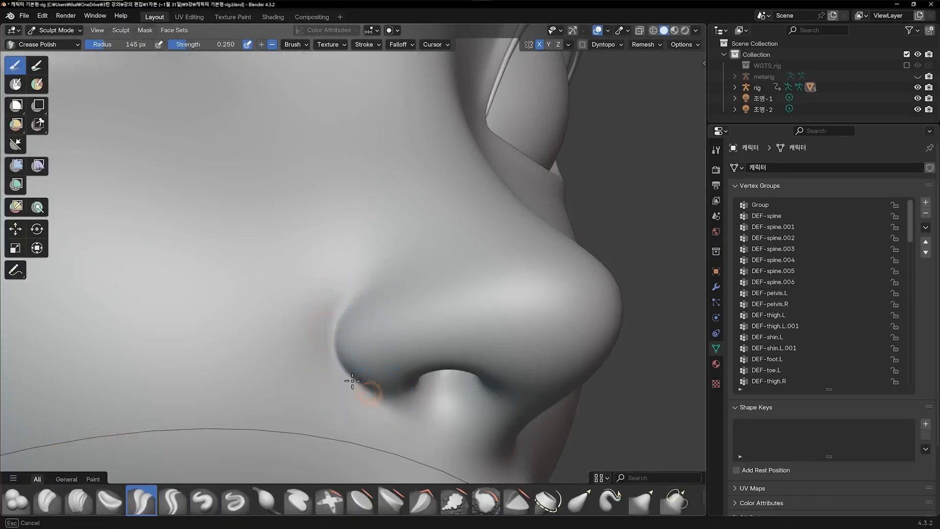
{"action": "mouse_move", "coordinate": [337, 312]}
{"action": "left_mouse_down"}
{"action": "mouse_move", "coordinate": [369, 283]}
{"action": "mouse_move", "coordinate": [328, 337]}
{"action": "mouse_move", "coordinate": [335, 357]}
{"action": "left_mouse_up"}
{"action": "key", "text": "1"}
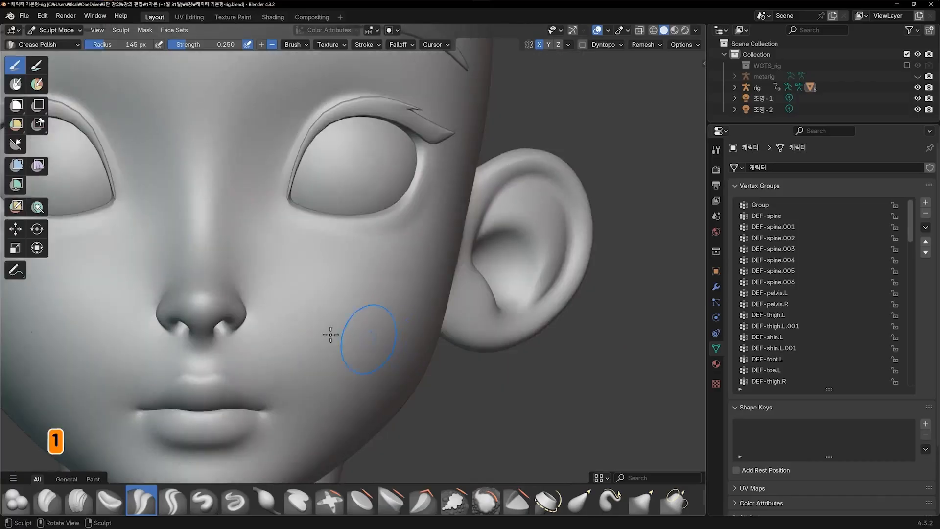
Sharpen the crease where the front of the ear meets the side of the head with the Crease Polish brush
{"action": "scroll", "coordinate": [329, 333], "scroll_direction": "up", "scroll_amount": 5}
{"action": "middle_click_drag", "start_coordinate": [509, 262], "coordinate": [376, 279]}
{"action": "scroll", "coordinate": [421, 264], "scroll_direction": "down", "scroll_amount": 5}
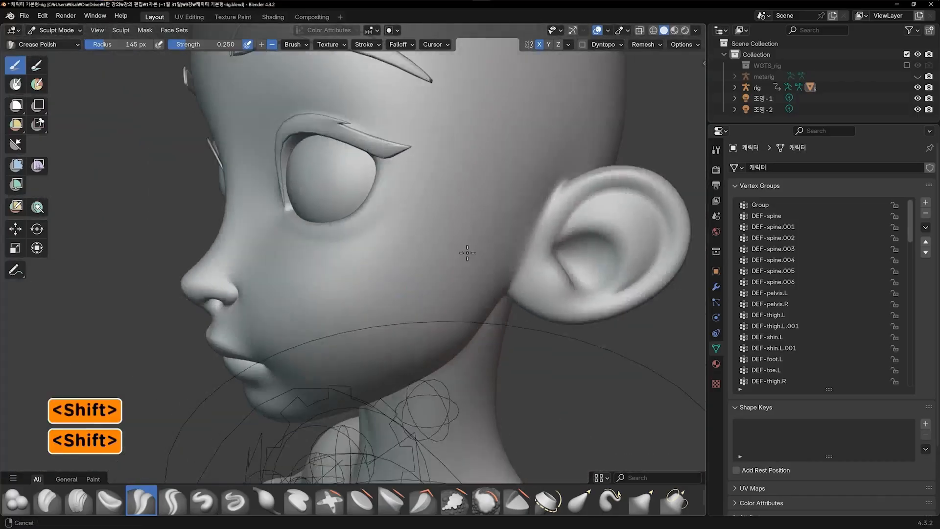
{"action": "middle_click_drag", "start_coordinate": [466, 252], "coordinate": [386, 226], "text": "shift"}
{"action": "scroll", "coordinate": [387, 226], "scroll_direction": "up", "scroll_amount": 5}
{"action": "mouse_move", "coordinate": [388, 219]}
{"action": "left_mouse_down"}
{"action": "mouse_move", "coordinate": [396, 247]}
{"action": "mouse_move", "coordinate": [381, 264]}
{"action": "left_mouse_up"}
{"action": "key", "text": "1"}
Choose the Elastic Grab brush and reshape the lower nostril wings at 145 px radius and 0.500 strength
{"action": "scroll", "coordinate": [556, 342], "scroll_direction": "down", "scroll_amount": 3}
{"action": "mouse_move", "coordinate": [556, 342]}
{"action": "middle_mouse_down", "text": "shift"}
{"action": "mouse_move", "coordinate": [514, 388]}
{"action": "mouse_move", "coordinate": [573, 446]}
{"action": "middle_mouse_up", "text": "shift"}
{"action": "left_click", "coordinate": [580, 500]}
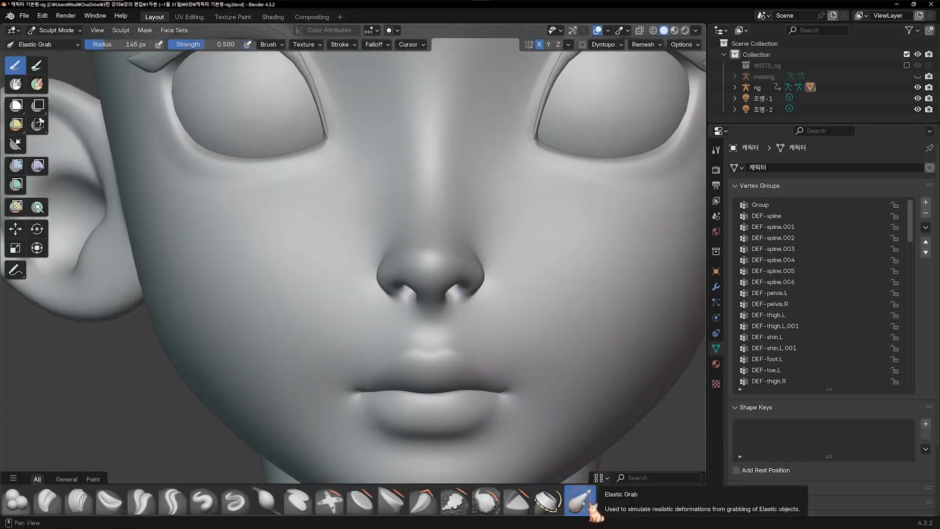
{"action": "mouse_move", "coordinate": [520, 307]}
{"action": "middle_mouse_down", "text": "shift"}
{"action": "mouse_move", "coordinate": [490, 312]}
{"action": "mouse_move", "coordinate": [526, 341]}
{"action": "middle_mouse_up", "text": "shift"}
{"action": "scroll", "coordinate": [516, 333], "scroll_direction": "up", "scroll_amount": 3}
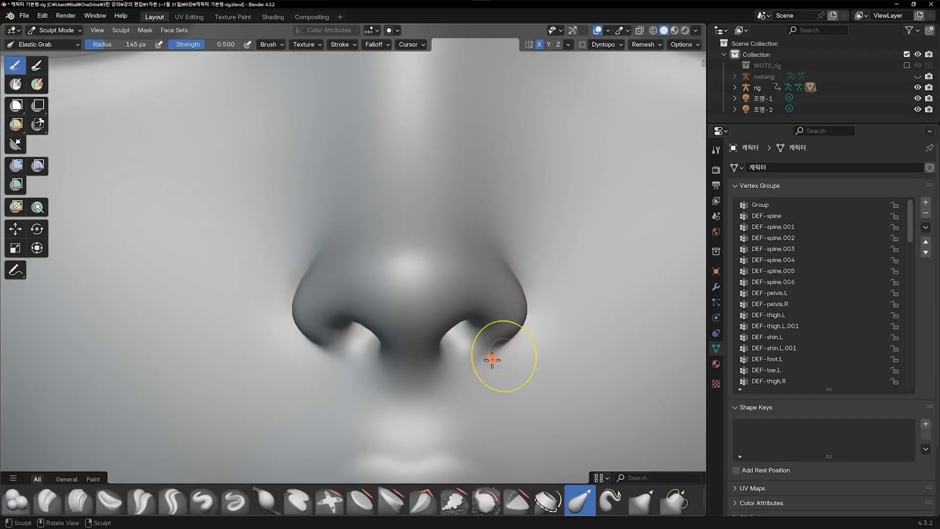
{"action": "scroll", "coordinate": [568, 347], "scroll_direction": "down", "scroll_amount": 4}
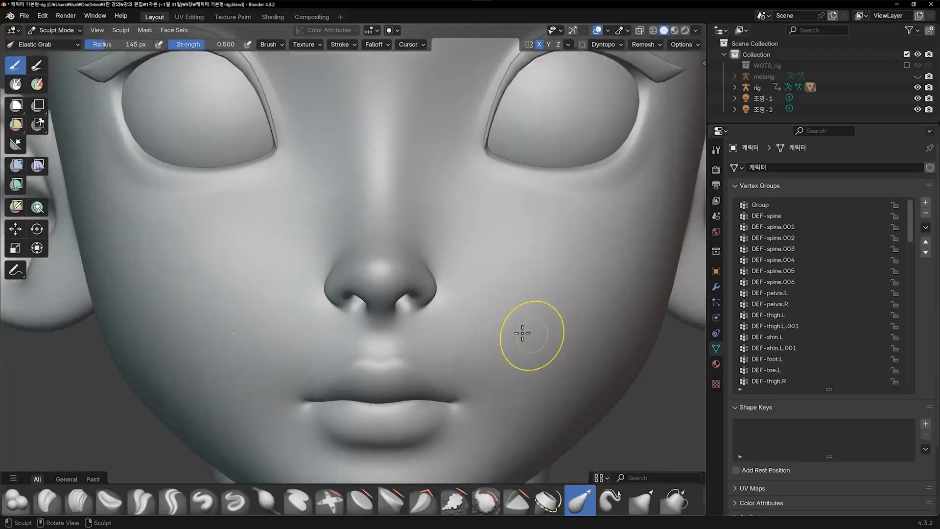
{"action": "scroll", "coordinate": [529, 336], "scroll_direction": "up", "scroll_amount": 3}
{"action": "scroll", "coordinate": [504, 336], "scroll_direction": "down", "scroll_amount": 4}
{"action": "scroll", "coordinate": [487, 284], "scroll_direction": "up", "scroll_amount": 2}
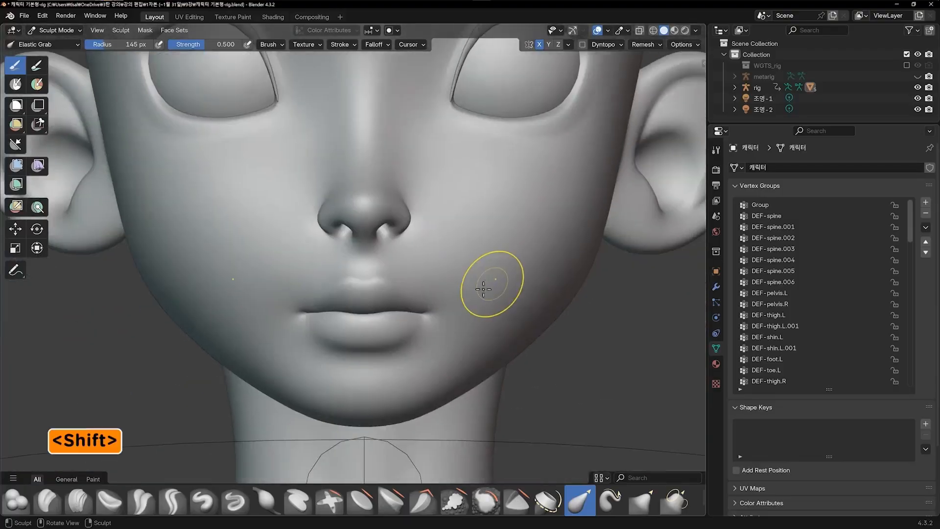
Adjust the outline of the lower lip with the Elastic Grab brush and check it against the whole face
{"action": "scroll", "coordinate": [399, 384], "scroll_direction": "down", "scroll_amount": 3, "text": "shift"}
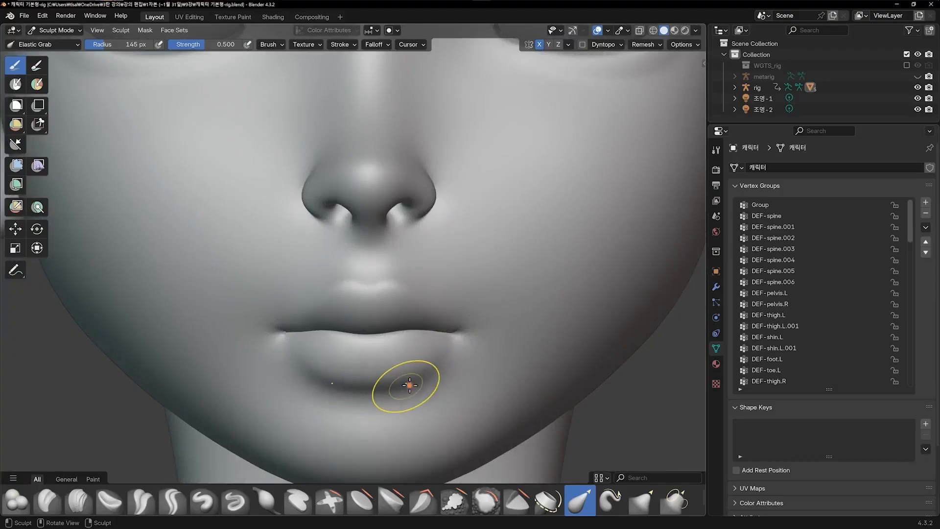
{"action": "scroll", "coordinate": [569, 342], "scroll_direction": "down", "scroll_amount": 5}
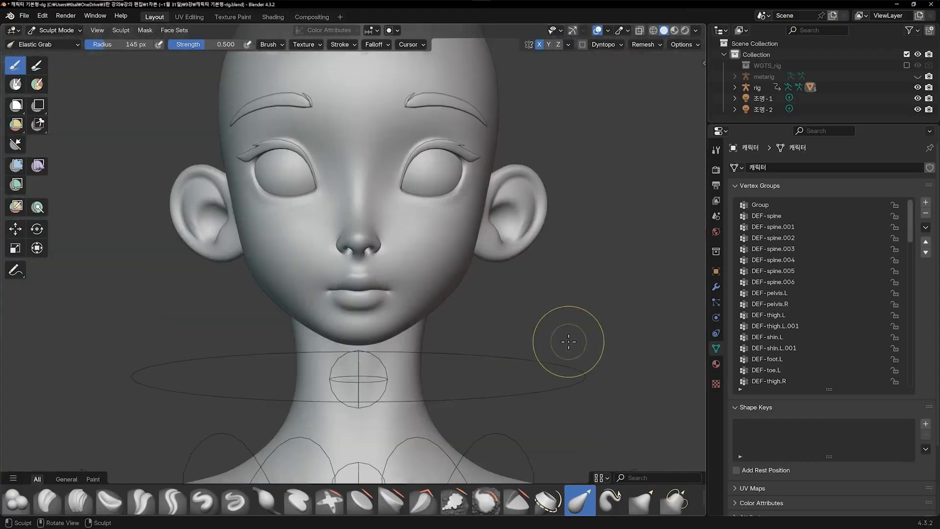
{"action": "scroll", "coordinate": [491, 377], "scroll_direction": "down", "scroll_amount": 2, "text": "shift"}
{"action": "scroll", "coordinate": [491, 377], "scroll_direction": "up", "scroll_amount": 6}
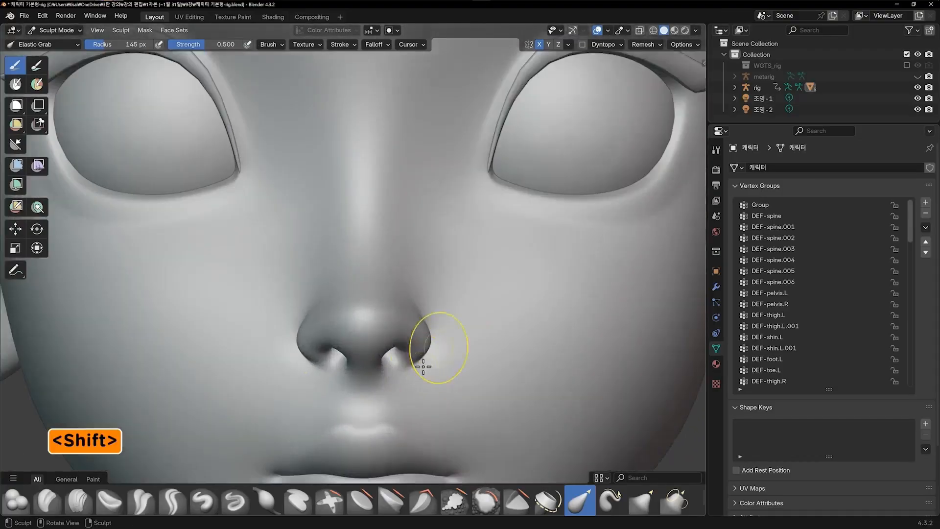
{"action": "scroll", "coordinate": [436, 342], "scroll_direction": "down", "scroll_amount": 4}
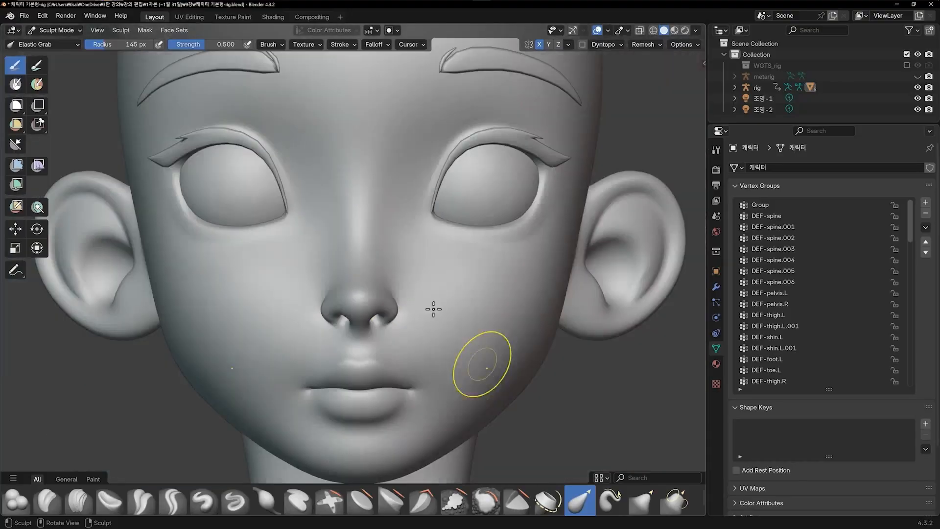
Try an Elastic Grab stroke on the cheek beside the nostril and undo it
{"action": "scroll", "coordinate": [407, 290], "scroll_direction": "up", "scroll_amount": 1}
{"action": "scroll", "coordinate": [470, 362], "scroll_direction": "up", "scroll_amount": 3}
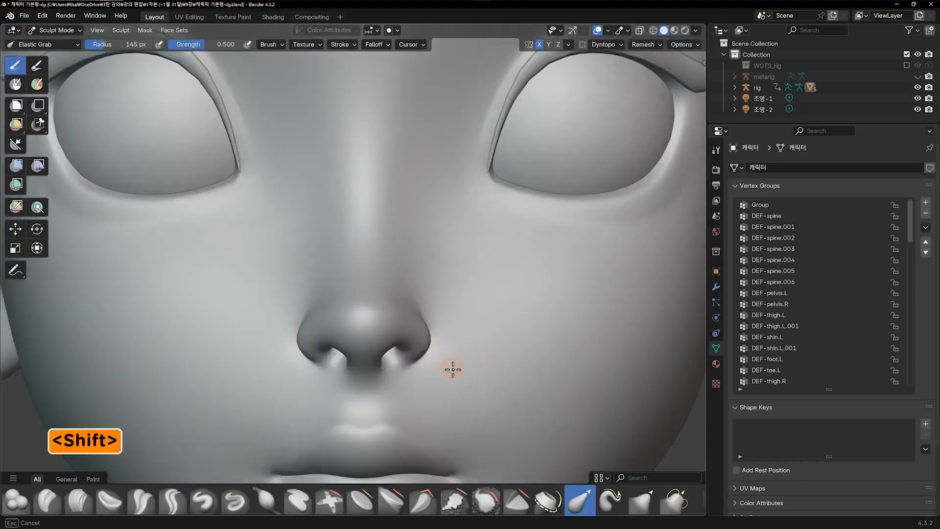
{"action": "scroll", "coordinate": [435, 342], "scroll_direction": "up", "scroll_amount": 4}
{"action": "key", "text": "ctrl+z"}
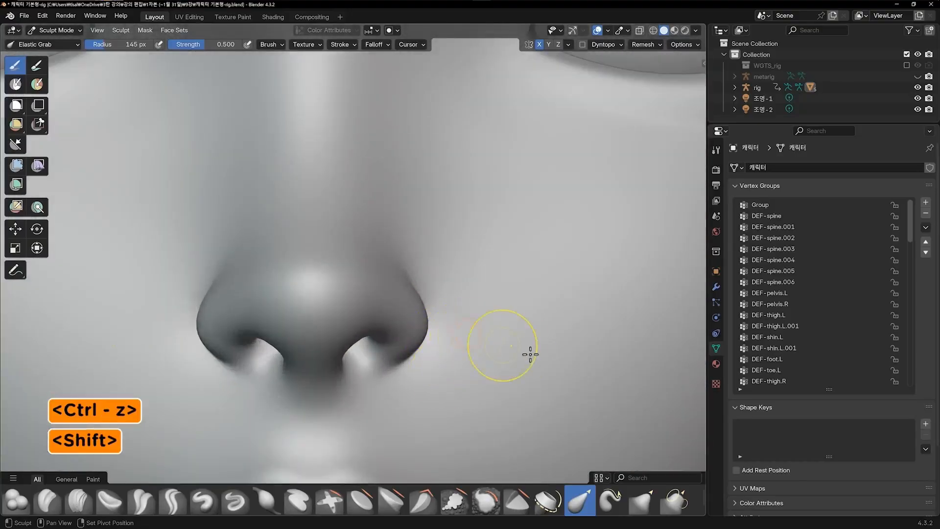
Examine the inner corner and lower lid of the character's left eye up close
{"action": "scroll", "coordinate": [530, 357], "scroll_direction": "down", "scroll_amount": 5}
{"action": "mouse_move", "coordinate": [470, 304]}
{"action": "middle_mouse_down", "text": "shift"}
{"action": "mouse_move", "coordinate": [487, 319]}
{"action": "mouse_move", "coordinate": [485, 346]}
{"action": "middle_mouse_up", "text": "shift"}
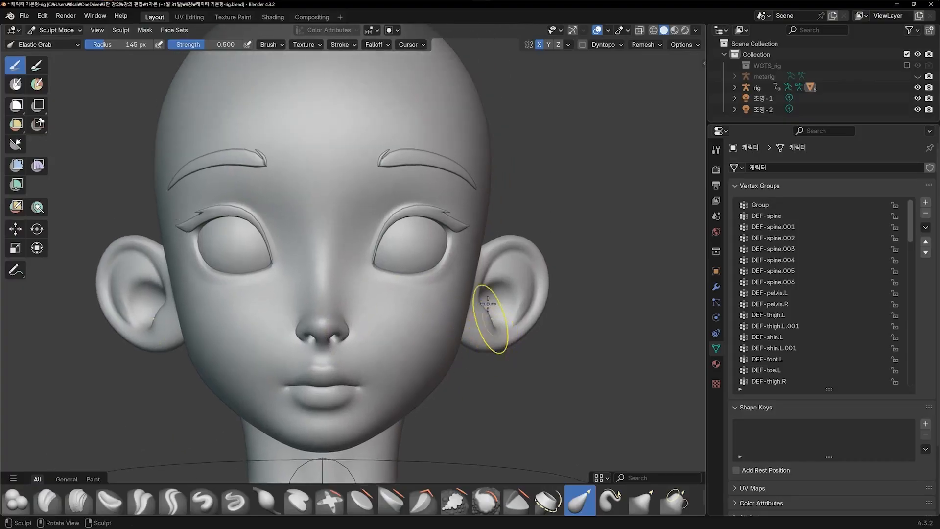
{"action": "scroll", "coordinate": [441, 308], "scroll_direction": "up", "scroll_amount": 5}
{"action": "scroll", "coordinate": [344, 293], "scroll_direction": "up", "scroll_amount": 3}
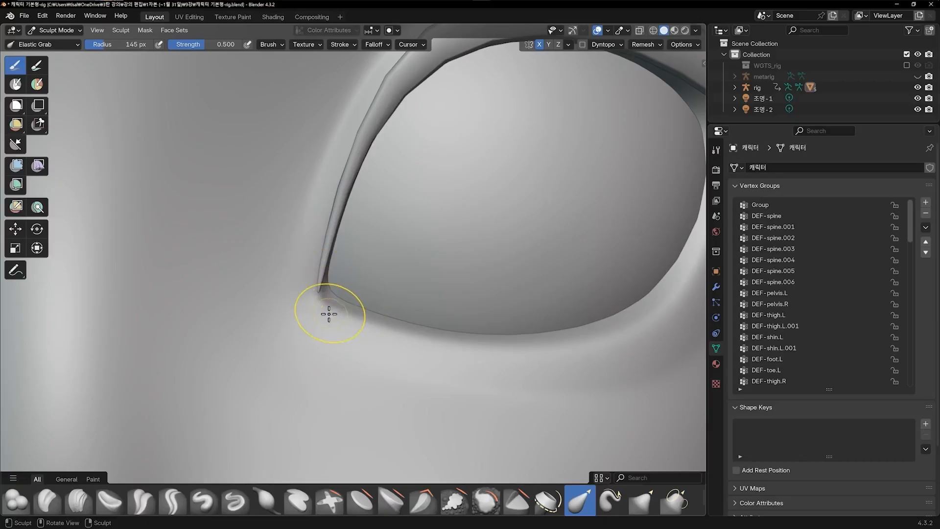
{"action": "scroll", "coordinate": [546, 321], "scroll_direction": "down", "scroll_amount": 5}
{"action": "scroll", "coordinate": [398, 308], "scroll_direction": "up", "scroll_amount": 7}
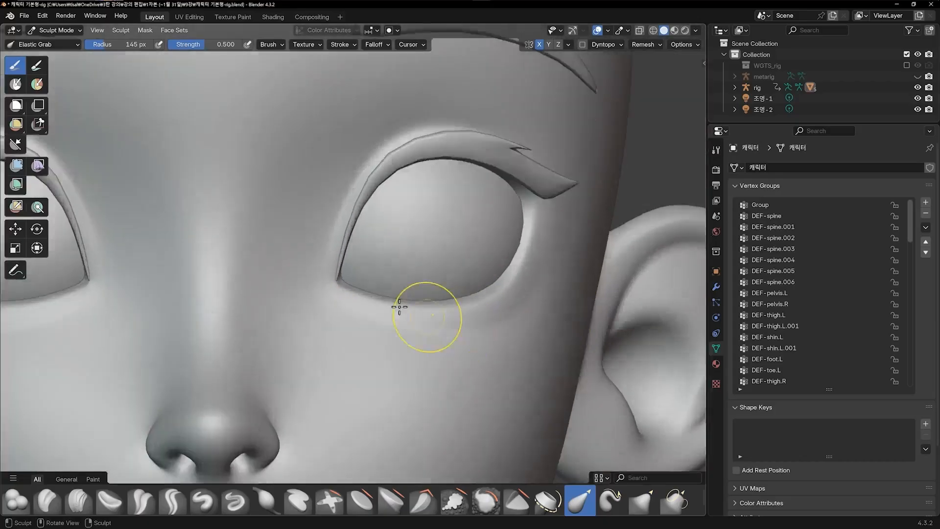
{"action": "scroll", "coordinate": [441, 316], "scroll_direction": "down", "scroll_amount": 6}
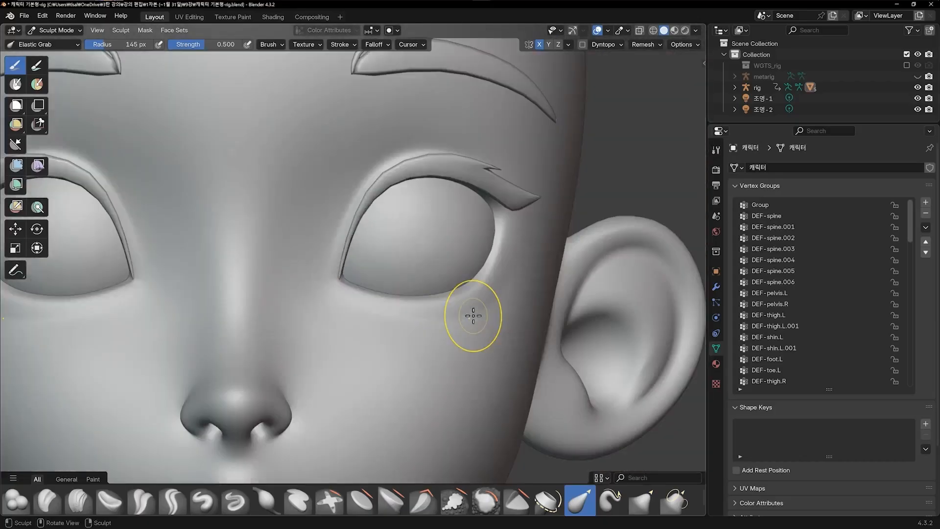
Increase the Elastic Grab brush radius to 197 px and reshape the upper rim of the character's left ear
{"action": "mouse_move", "coordinate": [472, 315]}
{"action": "middle_mouse_down", "text": "shift"}
{"action": "mouse_move", "coordinate": [510, 315]}
{"action": "mouse_move", "coordinate": [415, 331]}
{"action": "middle_mouse_up", "text": "shift"}
{"action": "scroll", "coordinate": [554, 329], "scroll_direction": "up", "scroll_amount": 3}
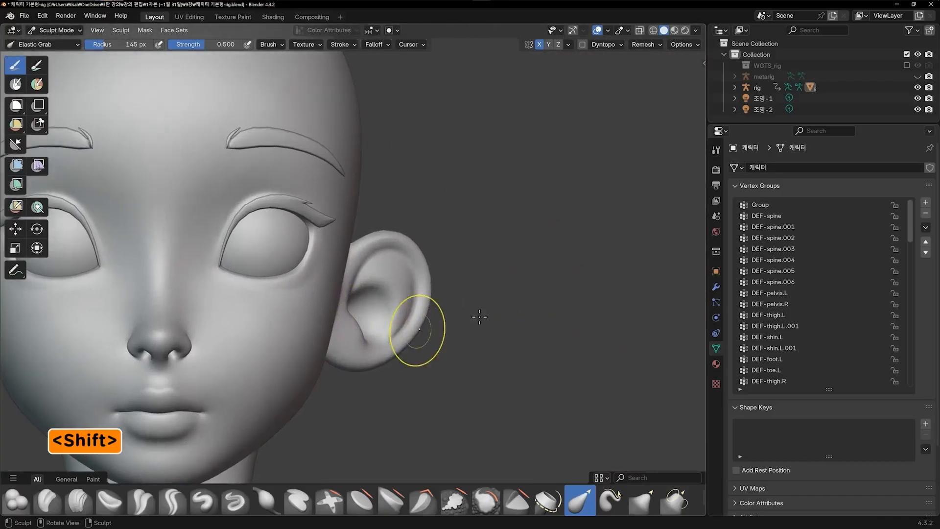
{"action": "scroll", "coordinate": [447, 301], "scroll_direction": "up", "scroll_amount": 2}
{"action": "middle_click_drag", "start_coordinate": [447, 300], "coordinate": [392, 223], "text": "shift"}
{"action": "scroll", "coordinate": [362, 235], "scroll_direction": "up", "scroll_amount": 3}
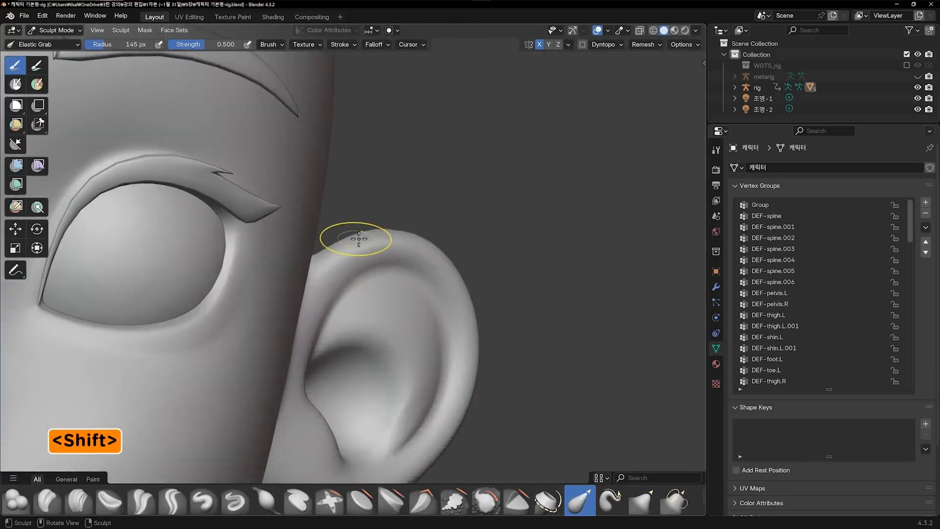
{"action": "key", "text": "bracketright"}
{"action": "key", "text": "bracketright"}
{"action": "key", "text": "bracketright"}
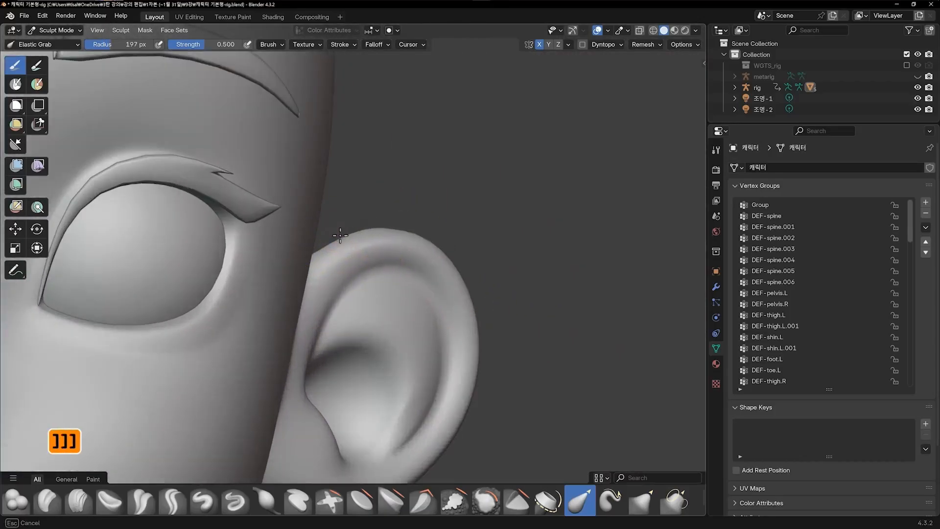
{"action": "left_click_drag", "start_coordinate": [373, 227], "coordinate": [420, 233]}
{"action": "left_click_drag", "start_coordinate": [355, 229], "coordinate": [327, 246]}
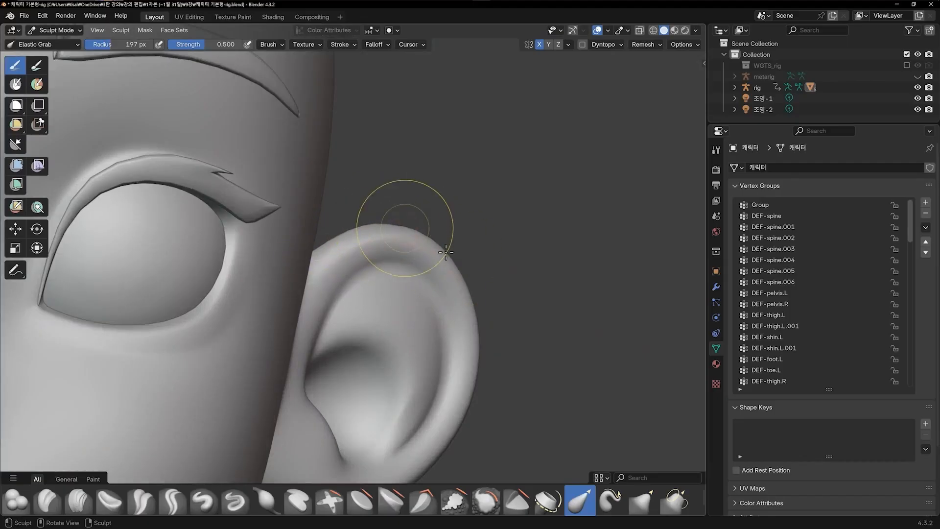
Define the inner edge of the left ear's rim with Crease Polish brush strokes at 197 px radius and 0.250 strength
{"action": "scroll", "coordinate": [535, 279], "scroll_direction": "down", "scroll_amount": 6}
{"action": "scroll", "coordinate": [530, 279], "scroll_direction": "up", "scroll_amount": 6}
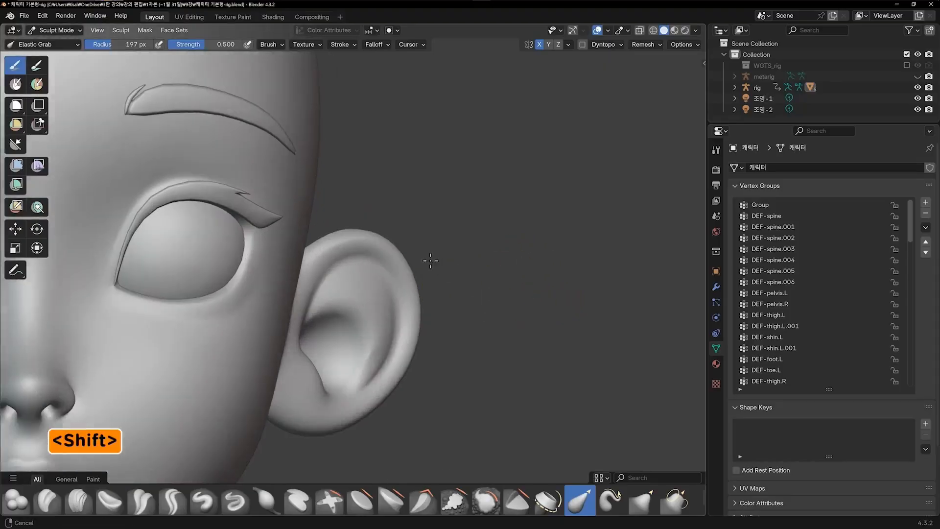
{"action": "key", "text": "shift+c"}
{"action": "key", "text": "KP_6"}
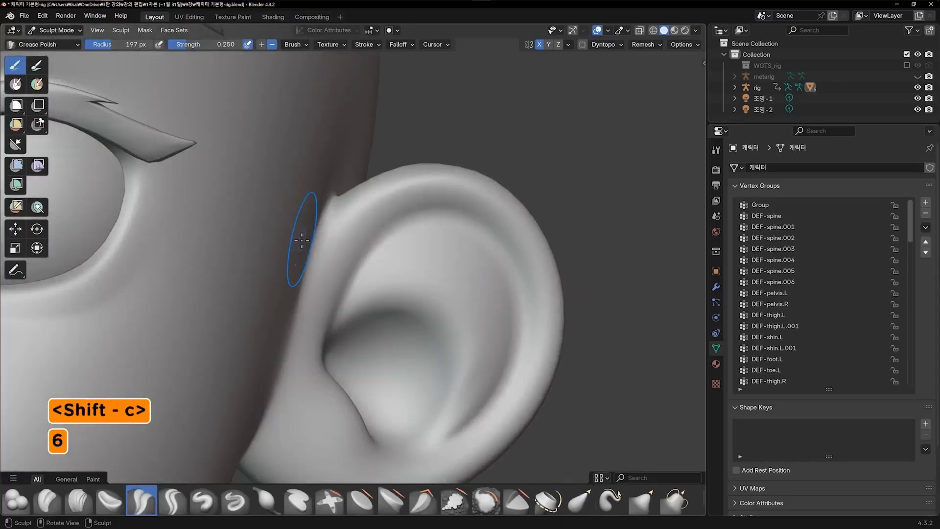
{"action": "key", "text": "KP_6"}
{"action": "middle_click_drag", "start_coordinate": [567, 258], "coordinate": [401, 256], "text": "shift"}
{"action": "key", "text": "KP_6"}
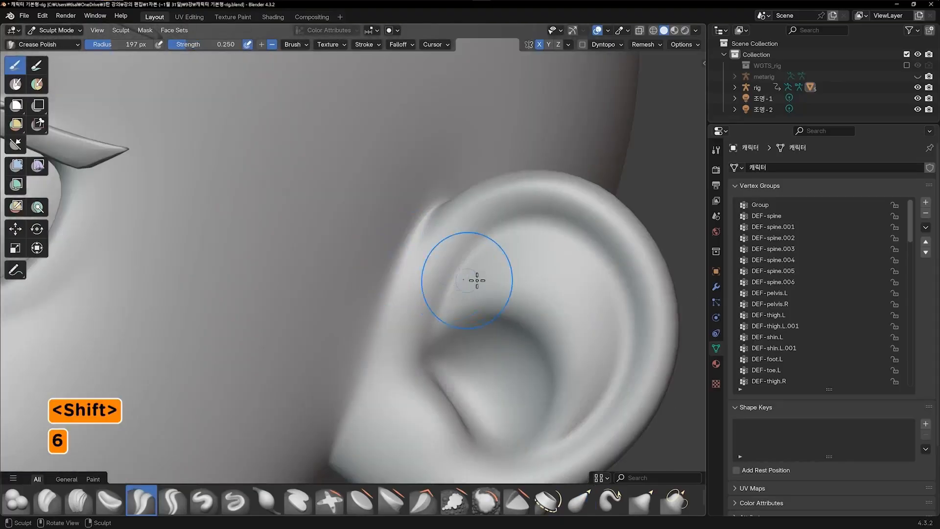
{"action": "middle_click_drag", "start_coordinate": [477, 277], "coordinate": [419, 247], "text": "shift"}
{"action": "scroll", "coordinate": [366, 224], "scroll_direction": "up", "scroll_amount": 3}
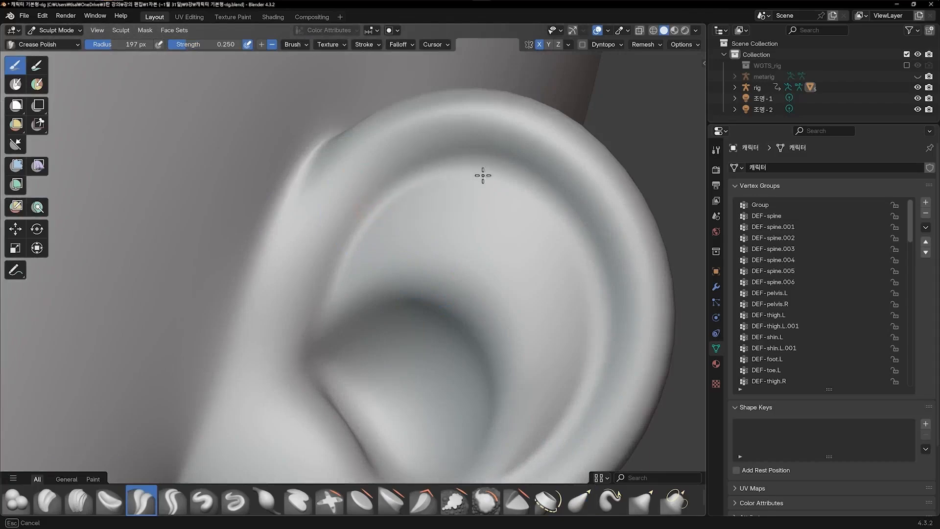
{"action": "middle_click_drag", "start_coordinate": [483, 174], "coordinate": [459, 168]}
{"action": "left_click_drag", "start_coordinate": [539, 190], "coordinate": [565, 215]}
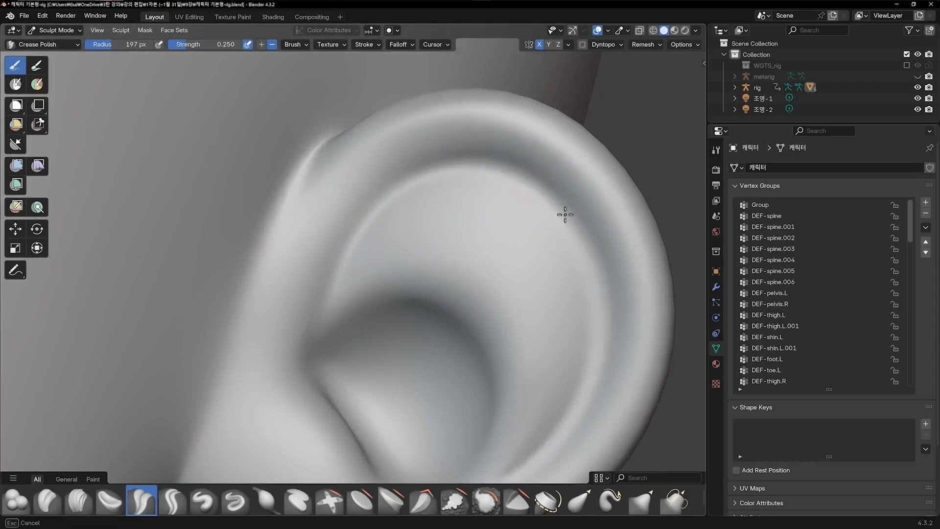
{"action": "left_click_drag", "start_coordinate": [588, 348], "coordinate": [581, 367]}
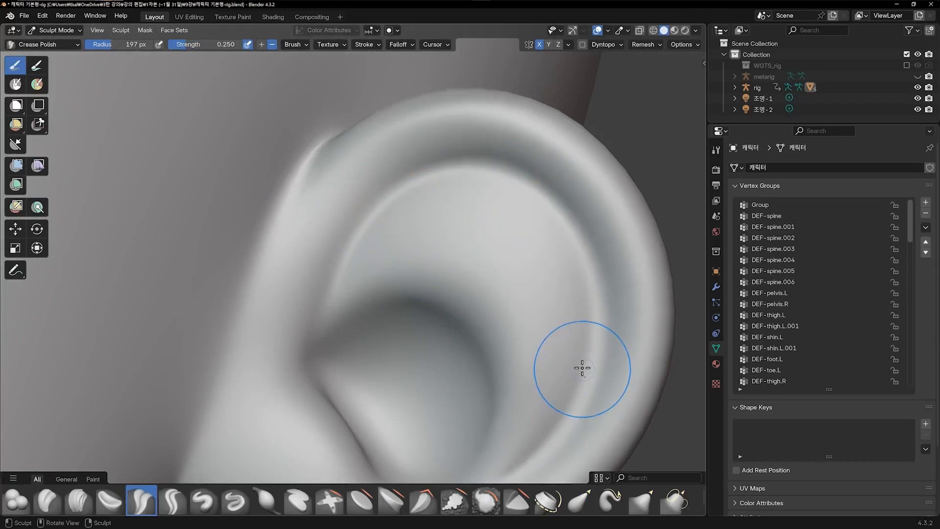
Tighten the inner fold along the left ear's rim with the Pinch/Magnify brush at 0.500 strength
{"action": "key", "text": "p"}
{"action": "left_click_drag", "start_coordinate": [419, 218], "coordinate": [454, 209], "text": "shift"}
{"action": "middle_click_drag", "start_coordinate": [454, 209], "coordinate": [349, 176], "text": "shift"}
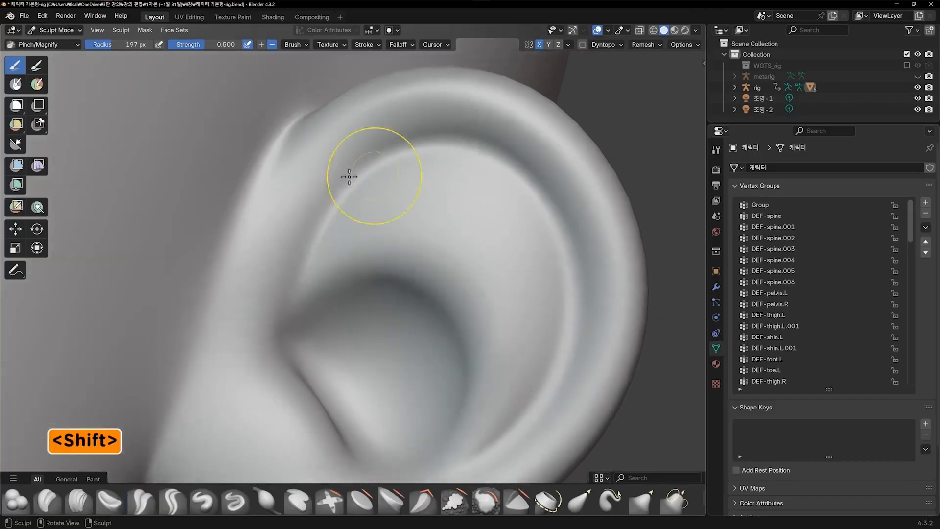
{"action": "mouse_move", "coordinate": [354, 177]}
{"action": "left_mouse_down", "text": "shift"}
{"action": "mouse_move", "coordinate": [420, 147]}
{"action": "mouse_move", "coordinate": [522, 165]}
{"action": "left_mouse_up", "text": "shift"}
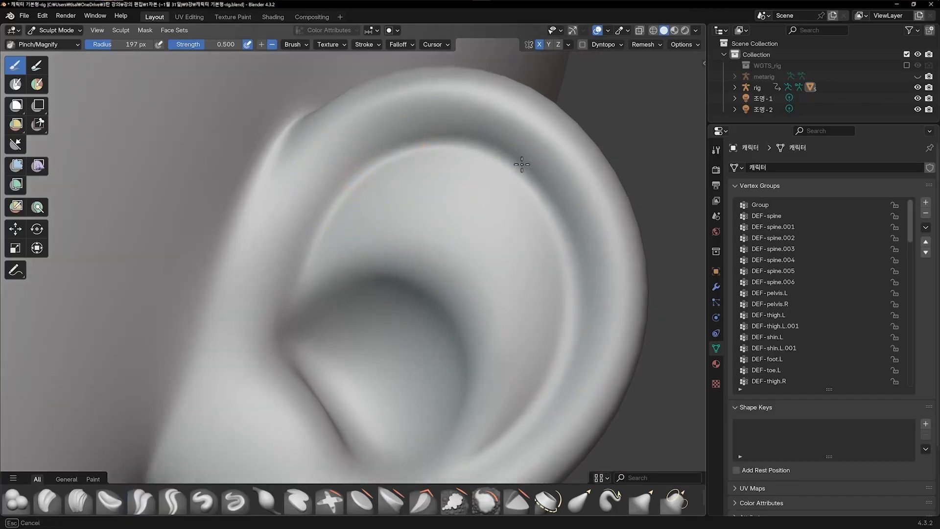
{"action": "mouse_move", "coordinate": [571, 269]}
{"action": "left_mouse_down"}
{"action": "mouse_move", "coordinate": [541, 390]}
{"action": "mouse_move", "coordinate": [509, 435]}
{"action": "left_mouse_up"}
{"action": "left_click_drag", "start_coordinate": [553, 363], "coordinate": [554, 269]}
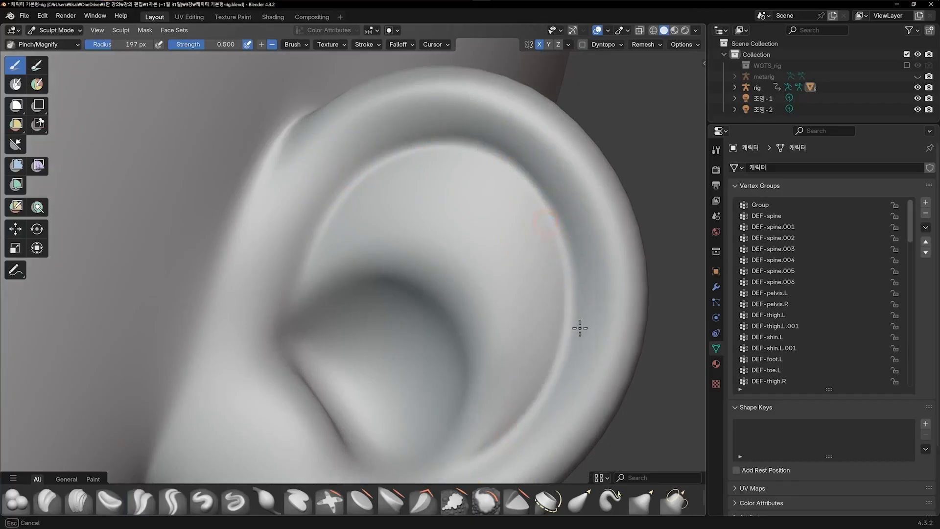
{"action": "mouse_move", "coordinate": [580, 328]}
{"action": "left_mouse_down"}
{"action": "mouse_move", "coordinate": [562, 325]}
{"action": "mouse_move", "coordinate": [554, 367]}
{"action": "mouse_move", "coordinate": [508, 428]}
{"action": "left_mouse_up"}
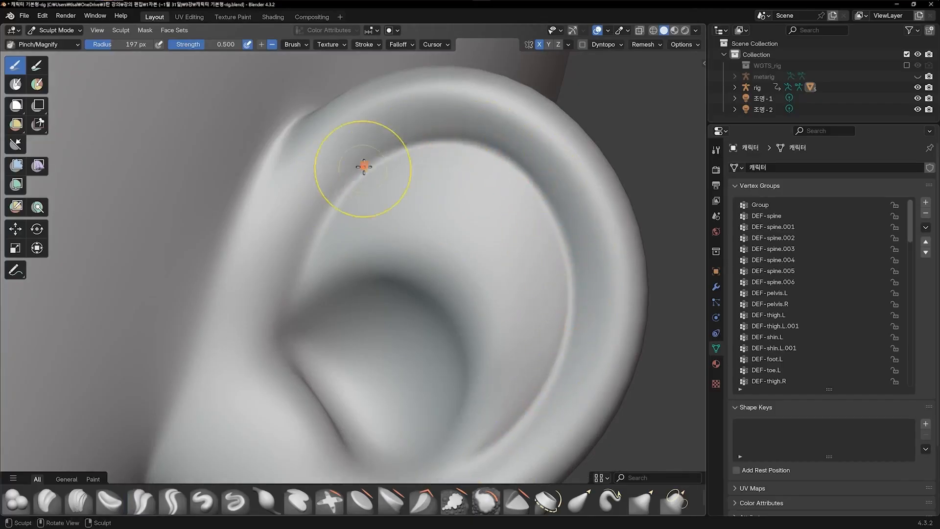
{"action": "scroll", "coordinate": [316, 256], "scroll_direction": "down", "scroll_amount": 4}
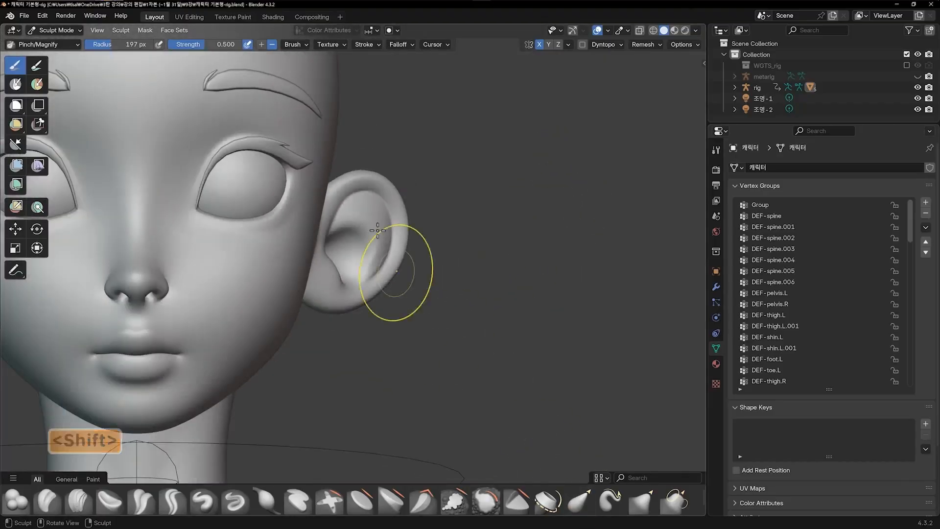
Undo the last sculpt stroke in the hollow of the left ear
{"action": "scroll", "coordinate": [469, 262], "scroll_direction": "up", "scroll_amount": 4}
{"action": "scroll", "coordinate": [469, 263], "scroll_direction": "up", "scroll_amount": 4}
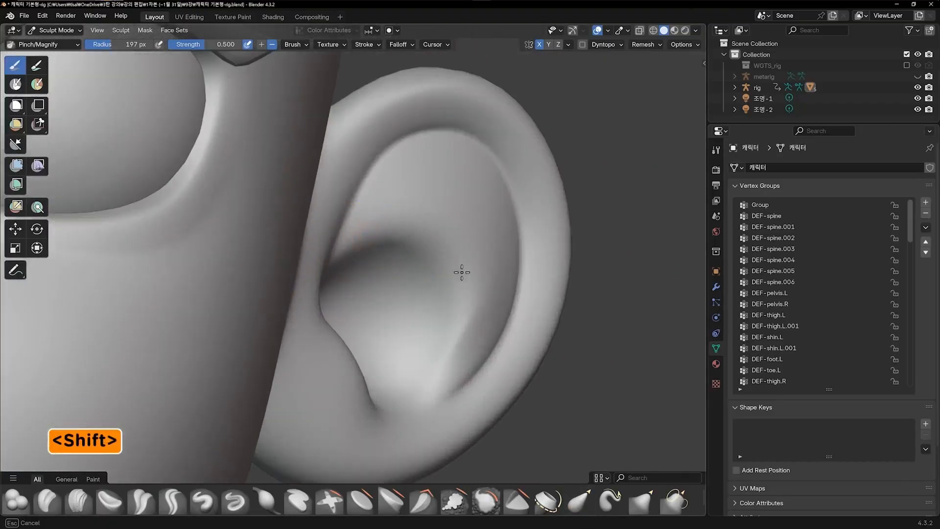
{"action": "key", "text": "ctrl+z"}
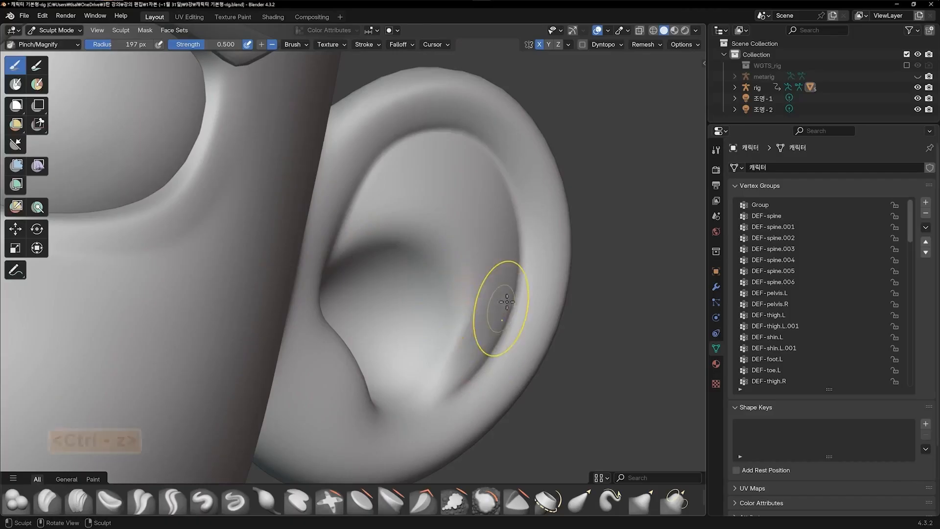
Examine the shape of the character's chest, waist, navel and hips from several angles, including the straight front
{"action": "scroll", "coordinate": [490, 309], "scroll_direction": "down", "scroll_amount": 5}
{"action": "scroll", "coordinate": [537, 280], "scroll_direction": "down", "scroll_amount": 8, "text": "shift"}
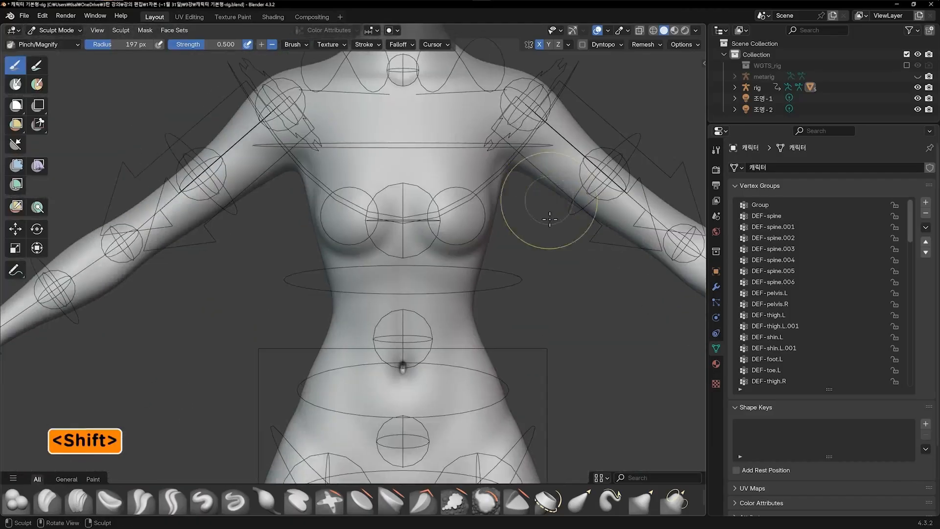
{"action": "mouse_move", "coordinate": [550, 219]}
{"action": "middle_mouse_down"}
{"action": "mouse_move", "coordinate": [430, 279]}
{"action": "mouse_move", "coordinate": [499, 235]}
{"action": "middle_mouse_up"}
{"action": "middle_click_drag", "start_coordinate": [478, 282], "coordinate": [474, 280]}
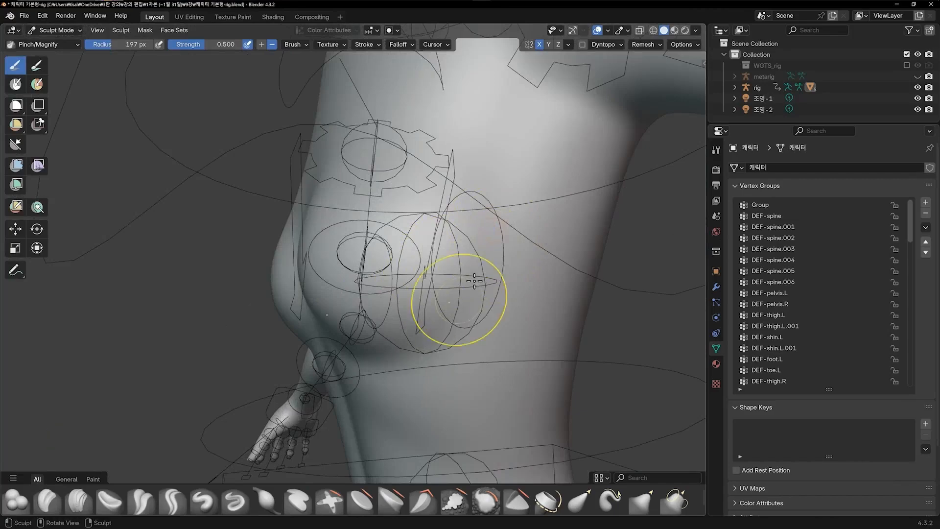
{"action": "mouse_move", "coordinate": [412, 354]}
{"action": "middle_mouse_down"}
{"action": "mouse_move", "coordinate": [426, 314]}
{"action": "mouse_move", "coordinate": [511, 321]}
{"action": "mouse_move", "coordinate": [472, 246]}
{"action": "middle_mouse_up"}
{"action": "scroll", "coordinate": [474, 316], "scroll_direction": "down", "scroll_amount": 3}
{"action": "scroll", "coordinate": [397, 260], "scroll_direction": "up", "scroll_amount": 2}
{"action": "middle_click_drag", "start_coordinate": [397, 260], "coordinate": [394, 368], "text": "shift"}
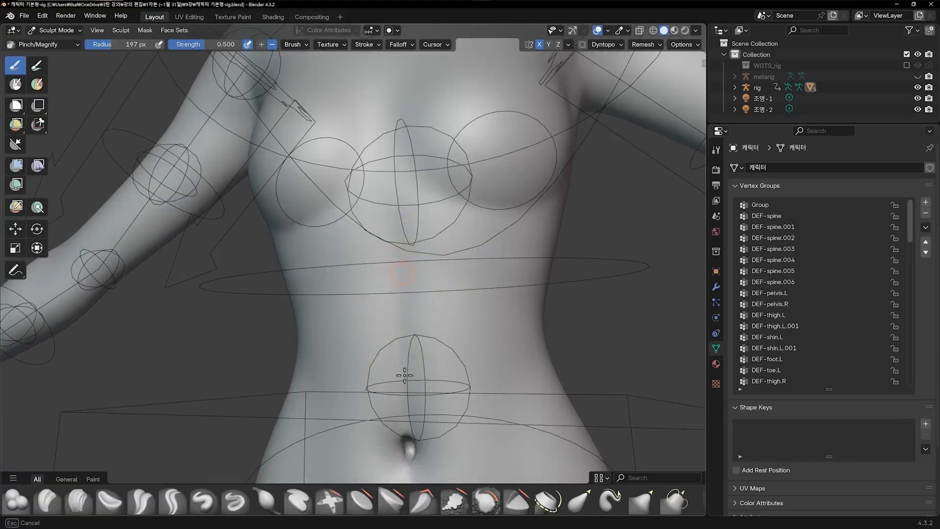
{"action": "scroll", "coordinate": [544, 292], "scroll_direction": "down", "scroll_amount": 3}
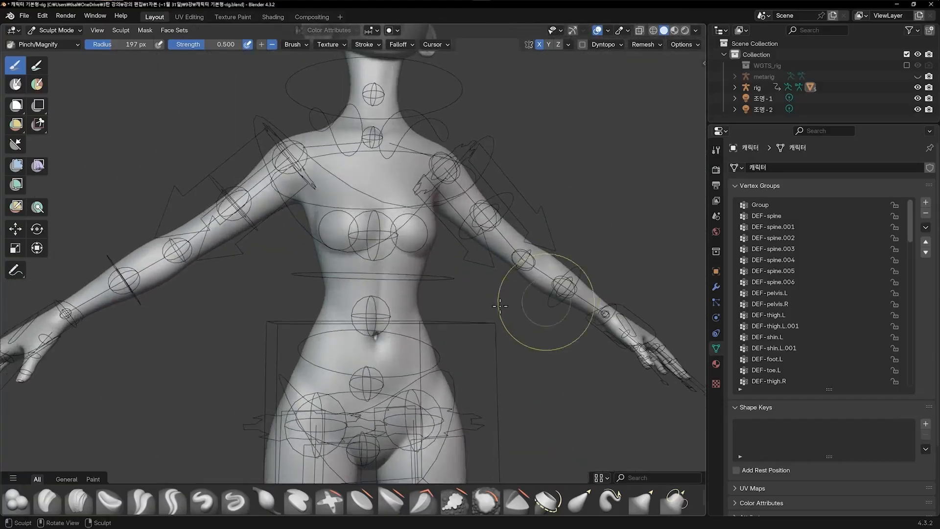
{"action": "middle_click_drag", "start_coordinate": [538, 305], "coordinate": [464, 241], "text": "shift"}
{"action": "scroll", "coordinate": [446, 240], "scroll_direction": "up", "scroll_amount": 3}
{"action": "scroll", "coordinate": [427, 241], "scroll_direction": "up", "scroll_amount": 1}
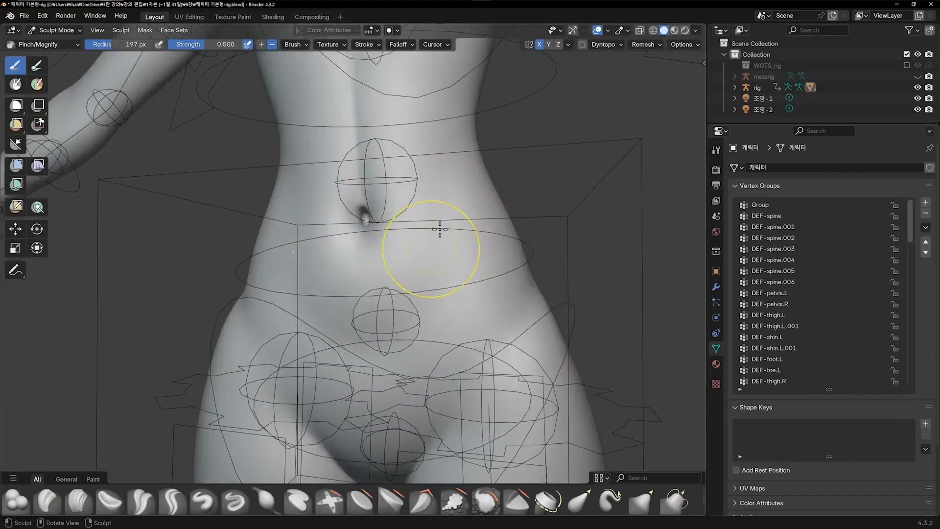
{"action": "middle_click_drag", "start_coordinate": [534, 293], "coordinate": [435, 300]}
{"action": "key", "text": "KP_1"}
{"action": "scroll", "coordinate": [503, 226], "scroll_direction": "down", "scroll_amount": 3}
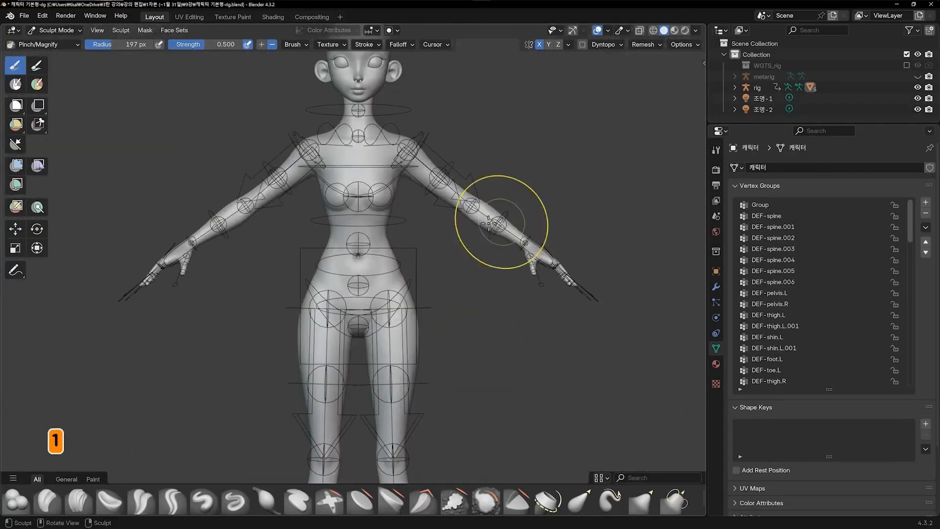
Return the character to Object Mode and display the head and upper body with rendered shading
{"action": "middle_click_drag", "start_coordinate": [461, 184], "coordinate": [493, 257], "text": "shift"}
{"action": "key", "text": "ctrl+Tab"}
{"action": "scroll", "coordinate": [482, 242], "scroll_direction": "up", "scroll_amount": 5}
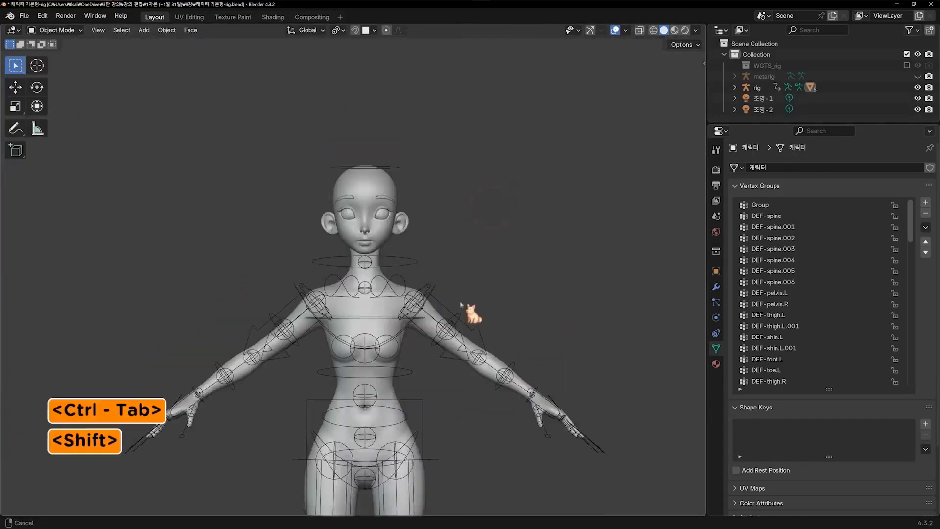
{"action": "key", "text": "shift+z"}
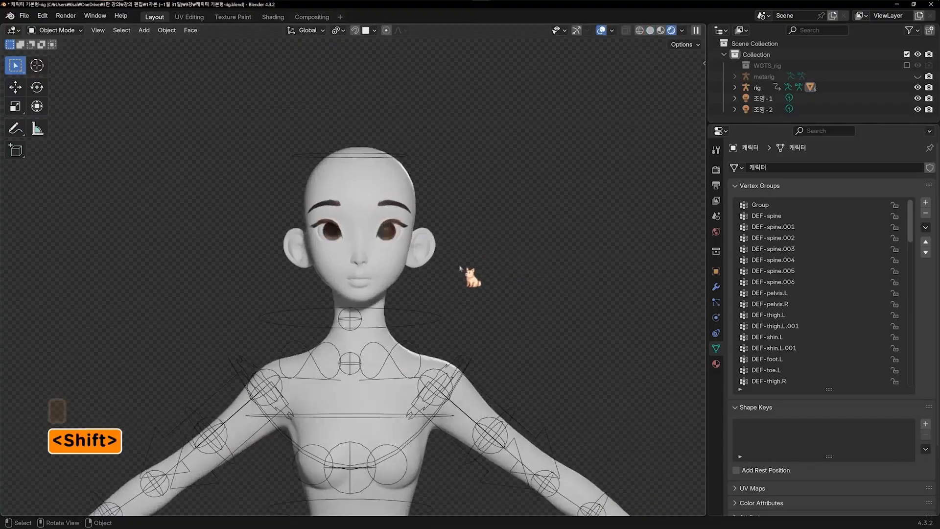
{"action": "scroll", "coordinate": [499, 266], "scroll_direction": "up", "scroll_amount": 5}
Examine the rendered face and ears from both sides, in near profile and straight from the front
{"action": "key", "text": "KP_4"}
{"action": "key", "text": "KP_4"}
{"action": "key", "text": "KP_4"}
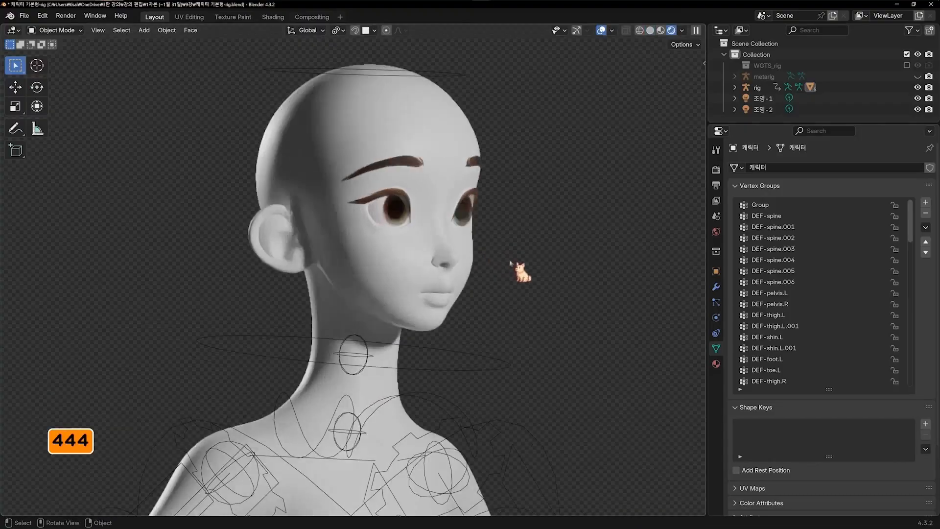
{"action": "key", "text": "KP_6"}
{"action": "key", "text": "KP_6"}
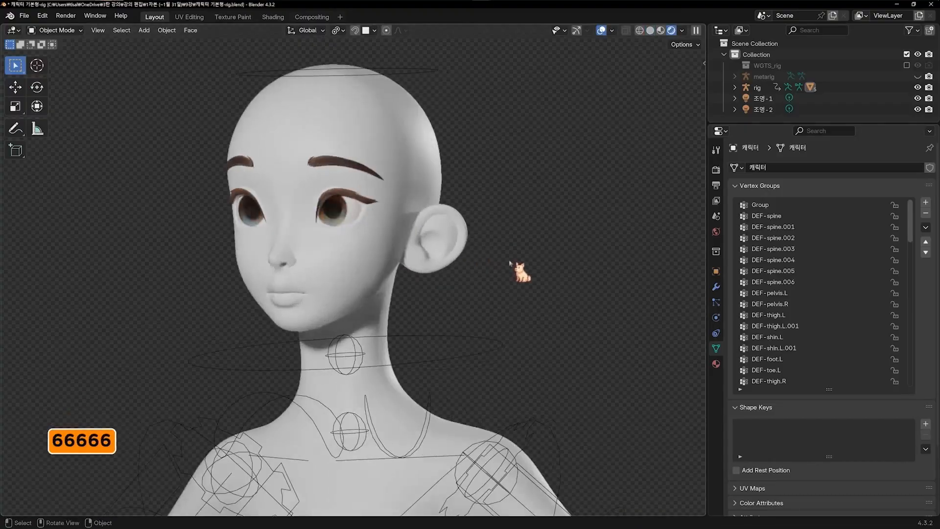
{"action": "key", "text": "KP_6"}
{"action": "key", "text": "KP_6"}
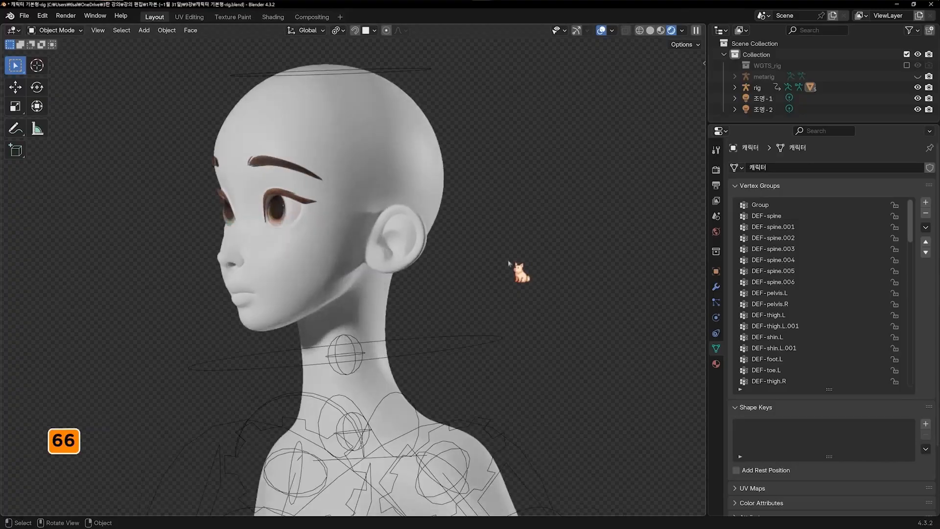
{"action": "key", "text": "KP_6"}
{"action": "key", "text": "KP_4"}
{"action": "key", "text": "KP_4"}
{"action": "key", "text": "KP_4"}
{"action": "key", "text": "KP_4"}
{"action": "key", "text": "KP_4"}
{"action": "key", "text": "KP_4"}
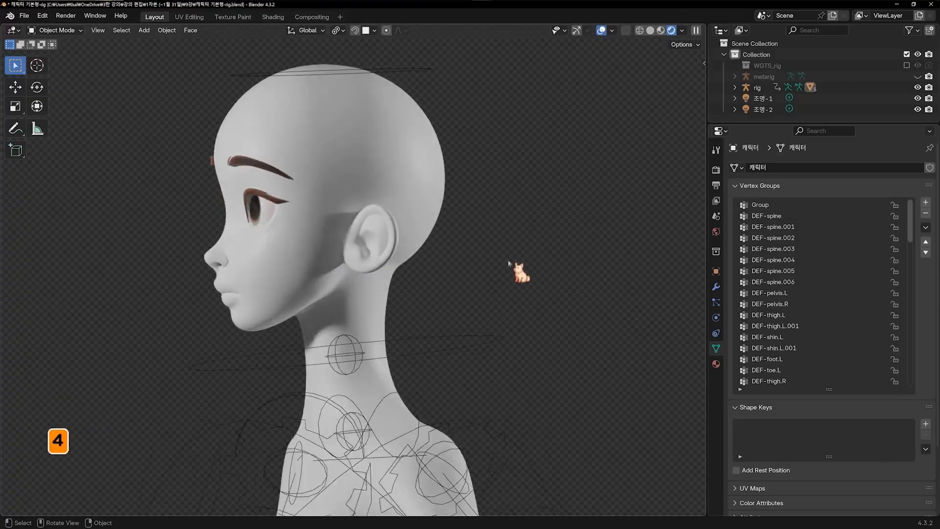
{"action": "key", "text": "KP_1"}
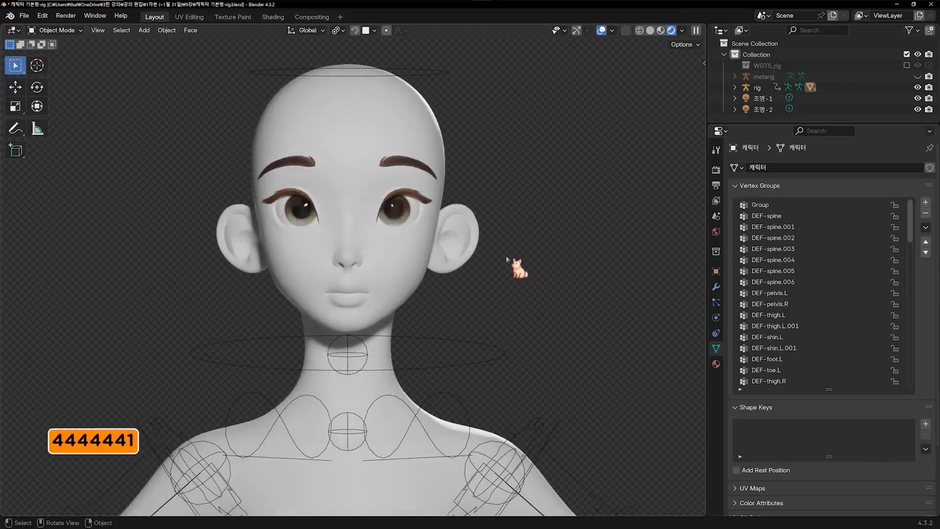